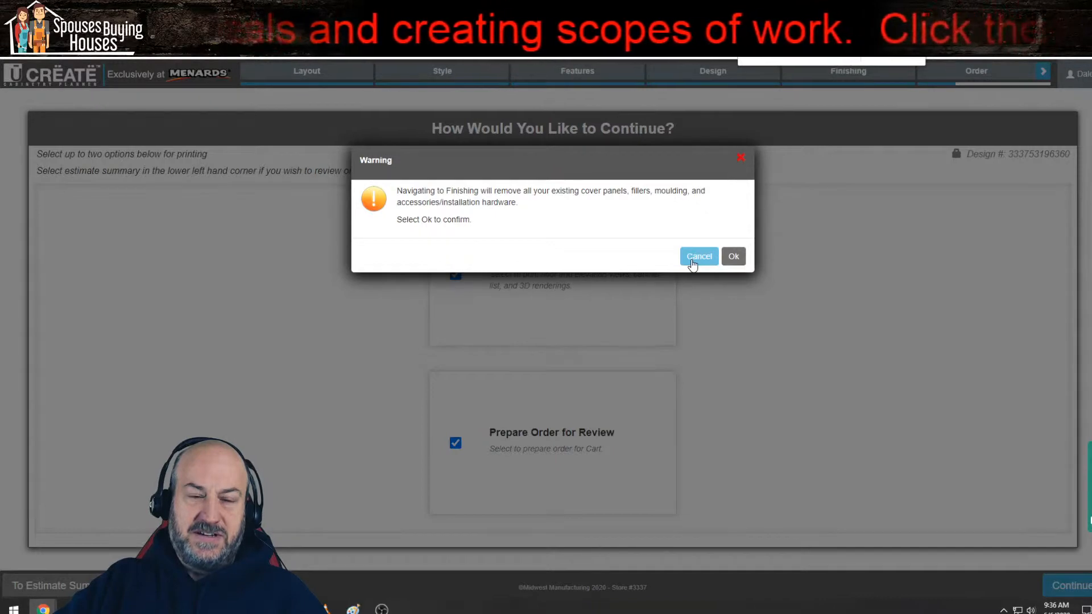
Step: Cancel the return to finishing, then proceed to the design packet captures with all five packet options included
left_click(698, 257)
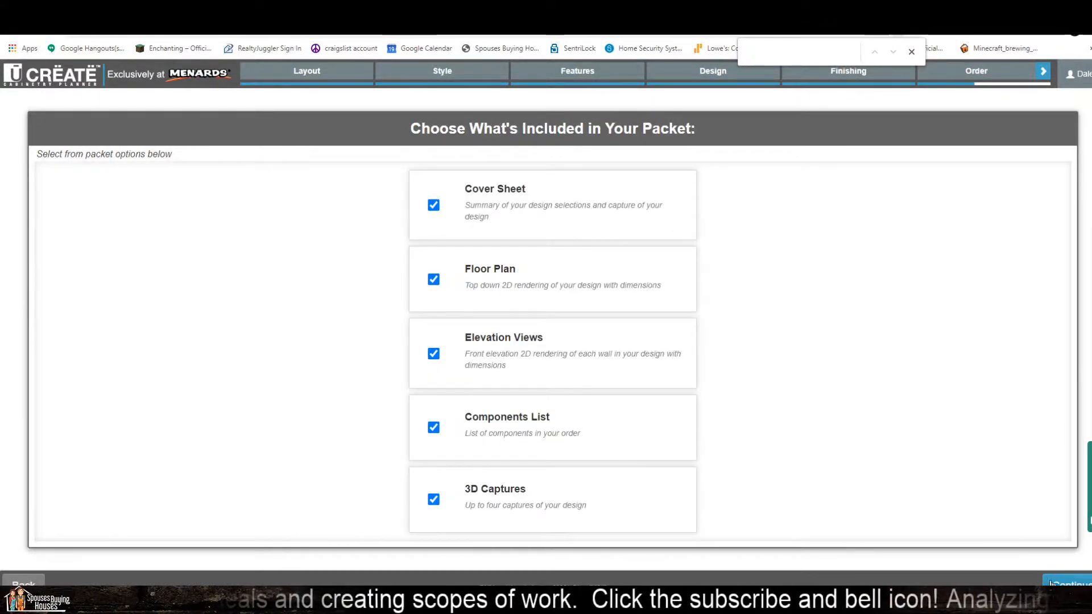
left_click(1071, 584)
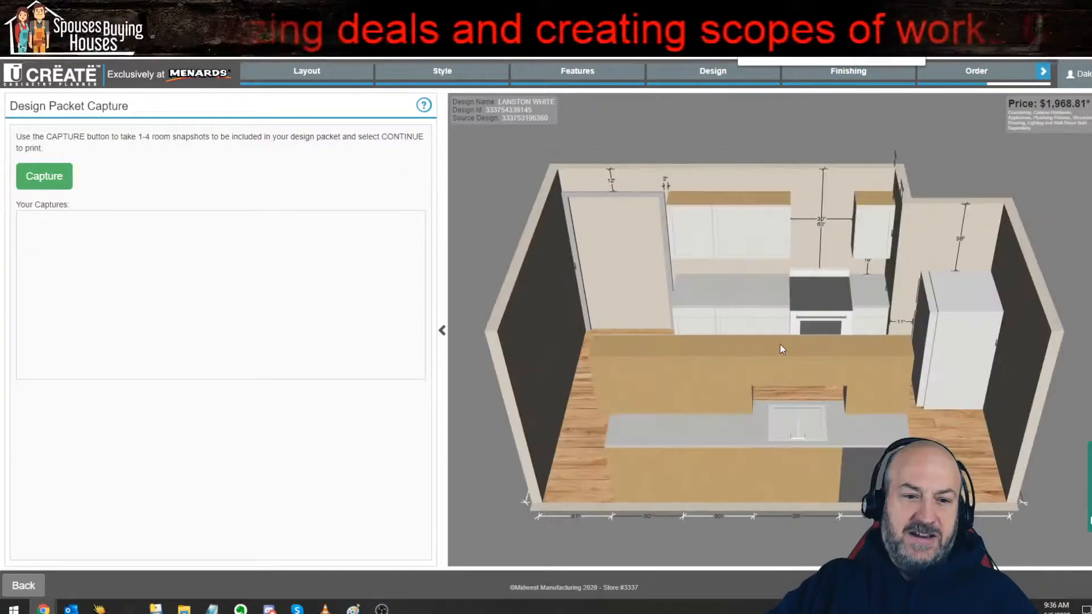
left_click_drag(941, 414, 949, 383)
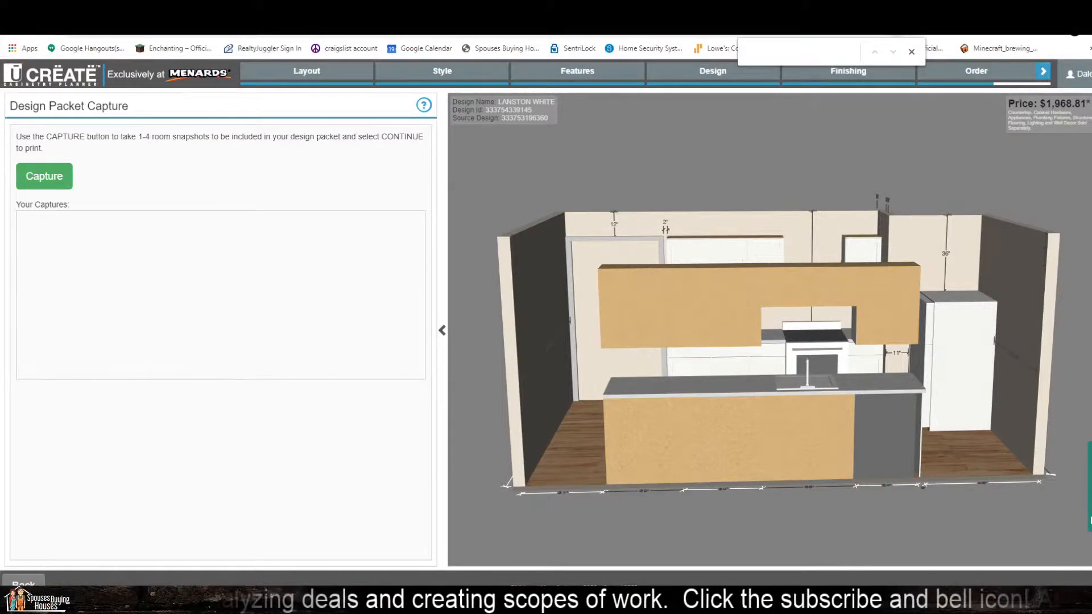
Step: Leave the current design for the home page, discarding any unsaved changes
left_click(1079, 74)
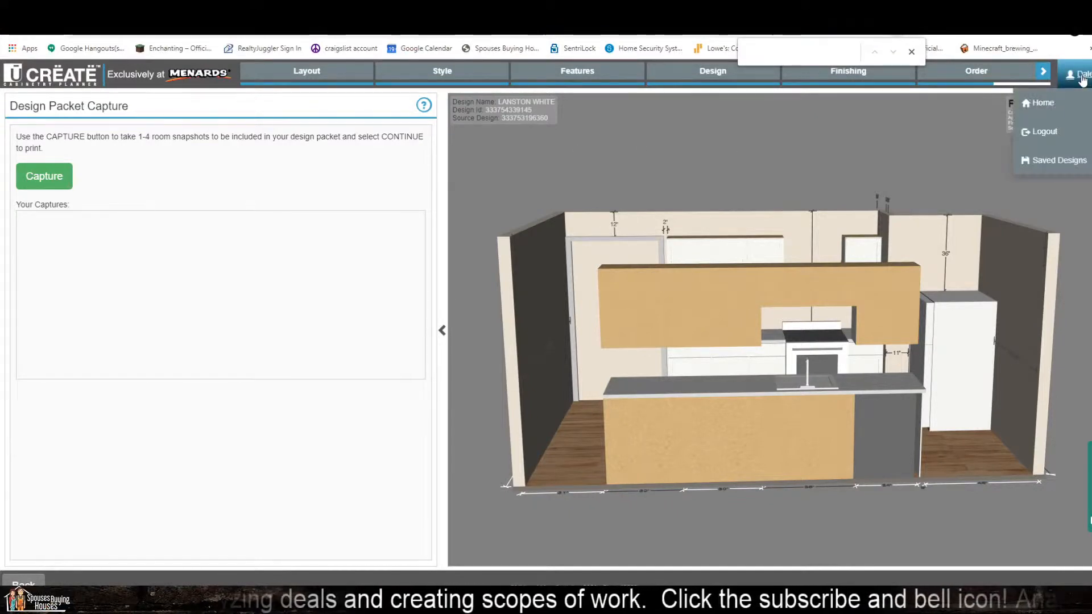
left_click(1039, 108)
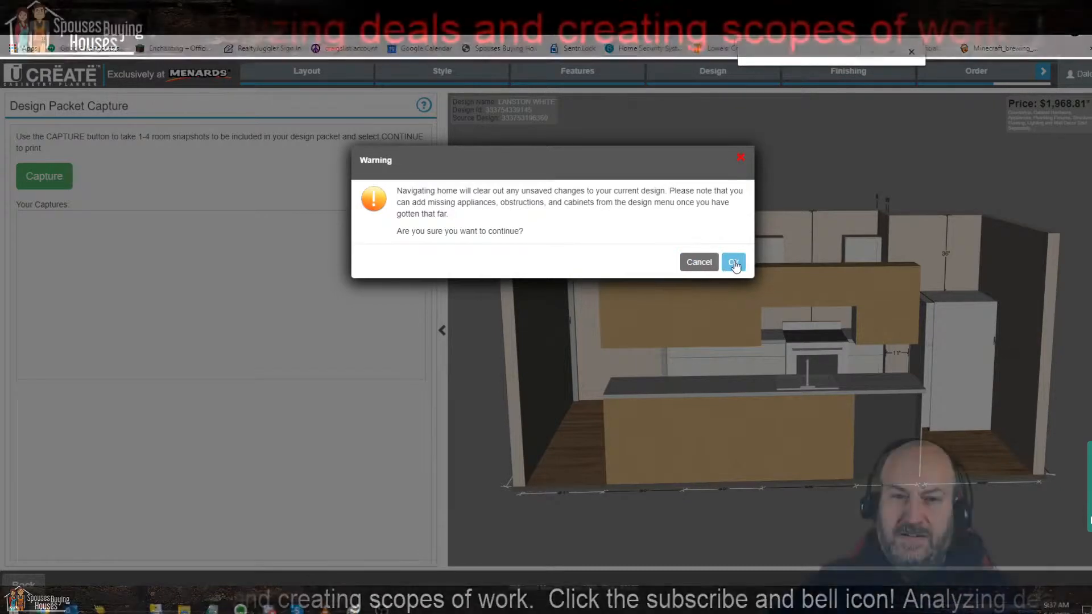
left_click(734, 262)
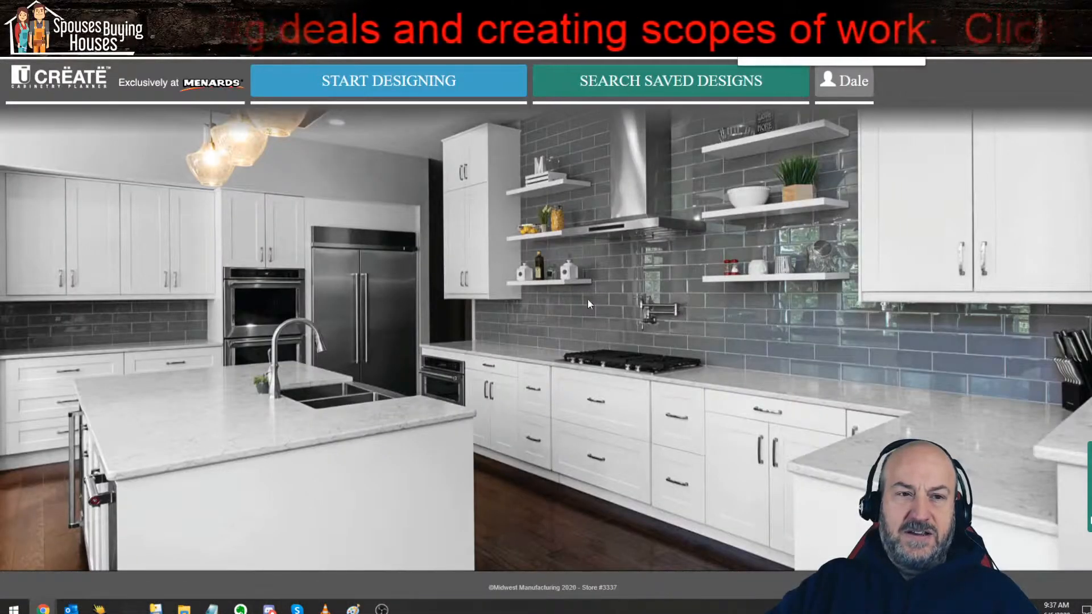
Step: Start a new kitchen design using the Notch room layout shape
left_click(416, 87)
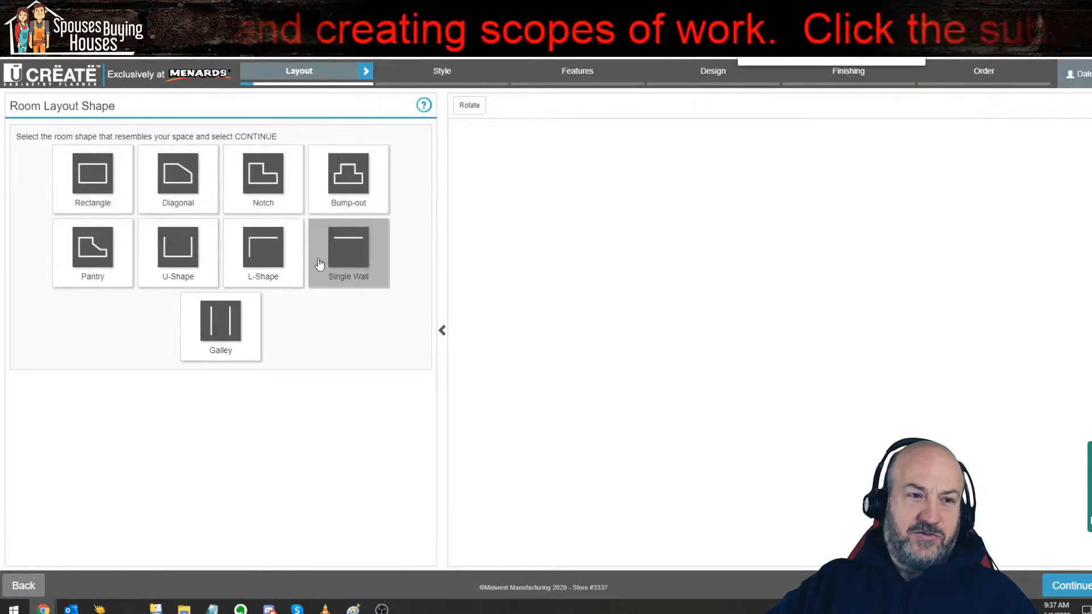
left_click(270, 188)
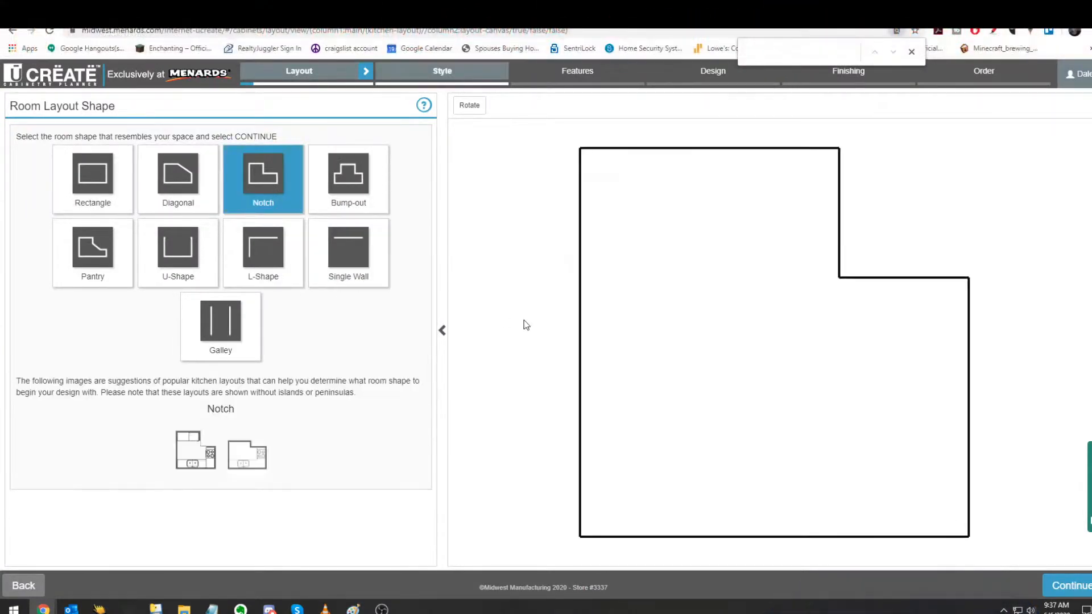
left_click(1064, 591)
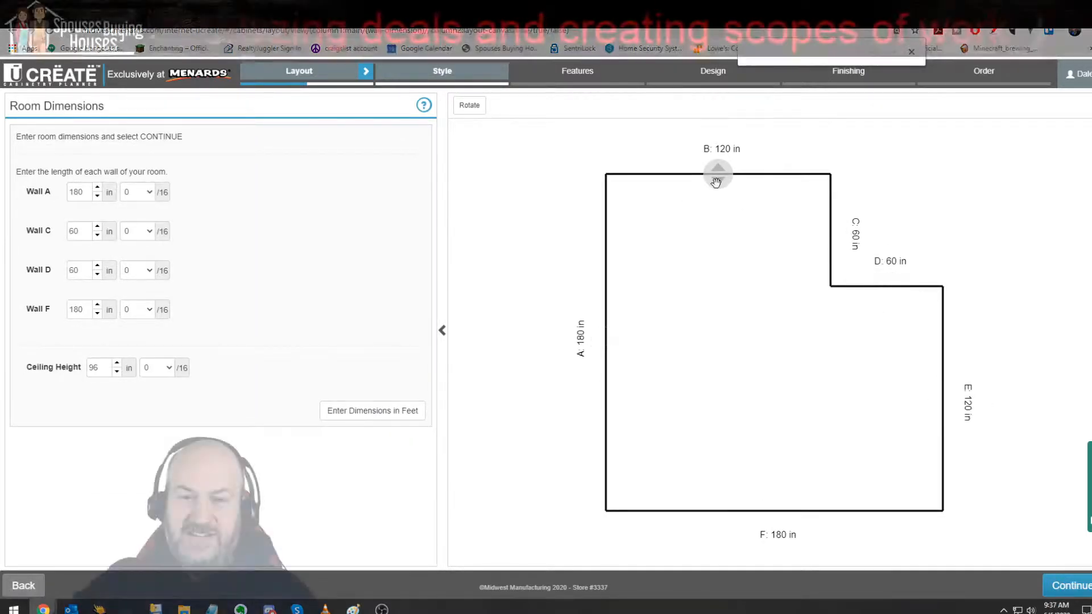
Step: Resize the notched room to 78 in for Wall A, 22 in for Wall C, 20 in for Wall D and 140 in for Wall F
left_click_drag(716, 182, 716, 243)
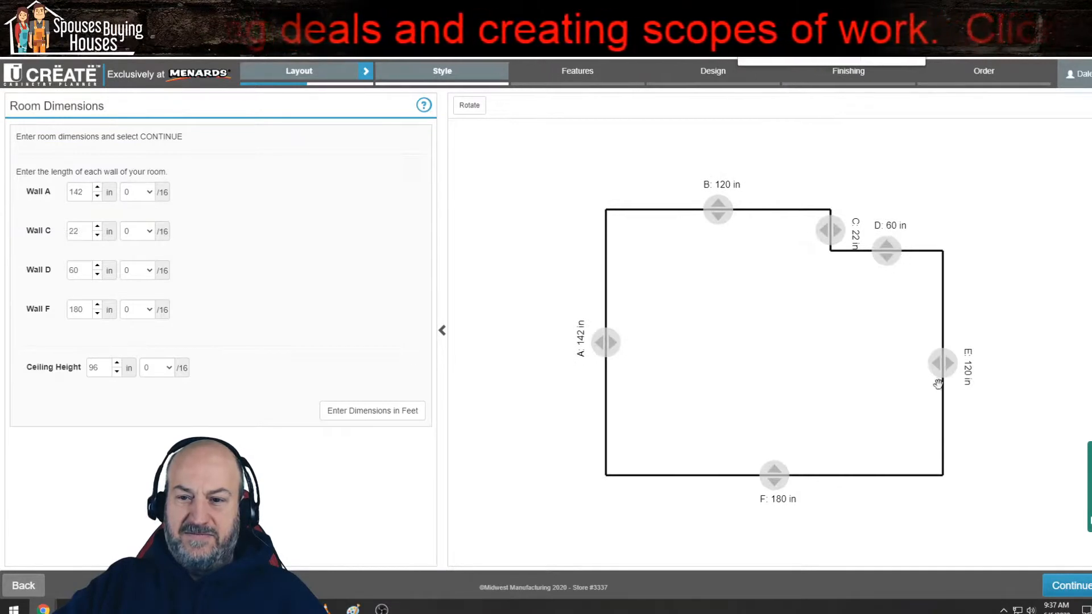
left_click_drag(939, 364, 865, 364)
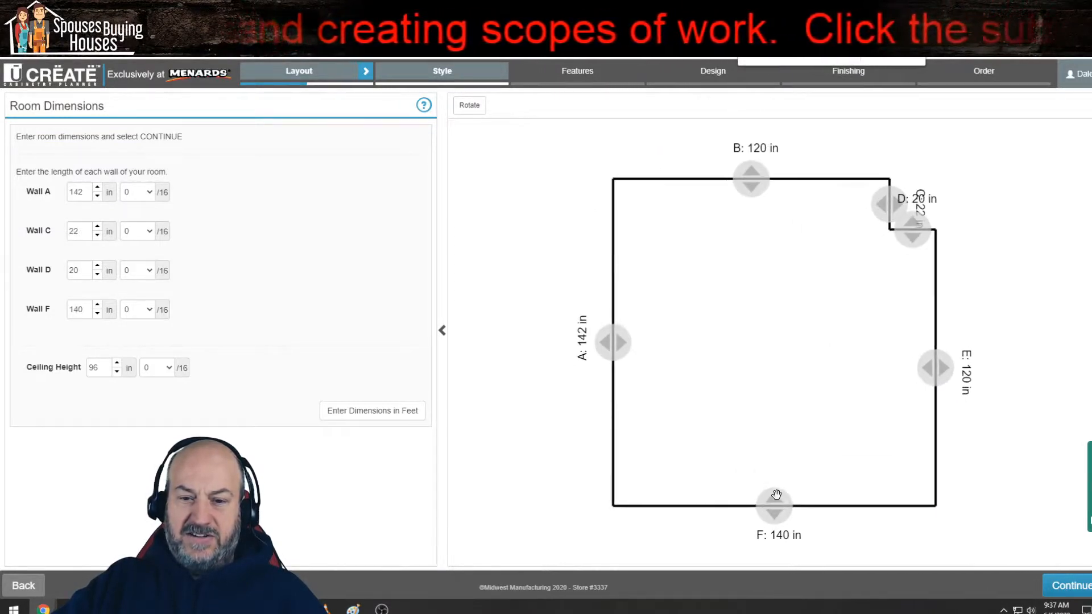
left_click_drag(785, 501, 776, 362)
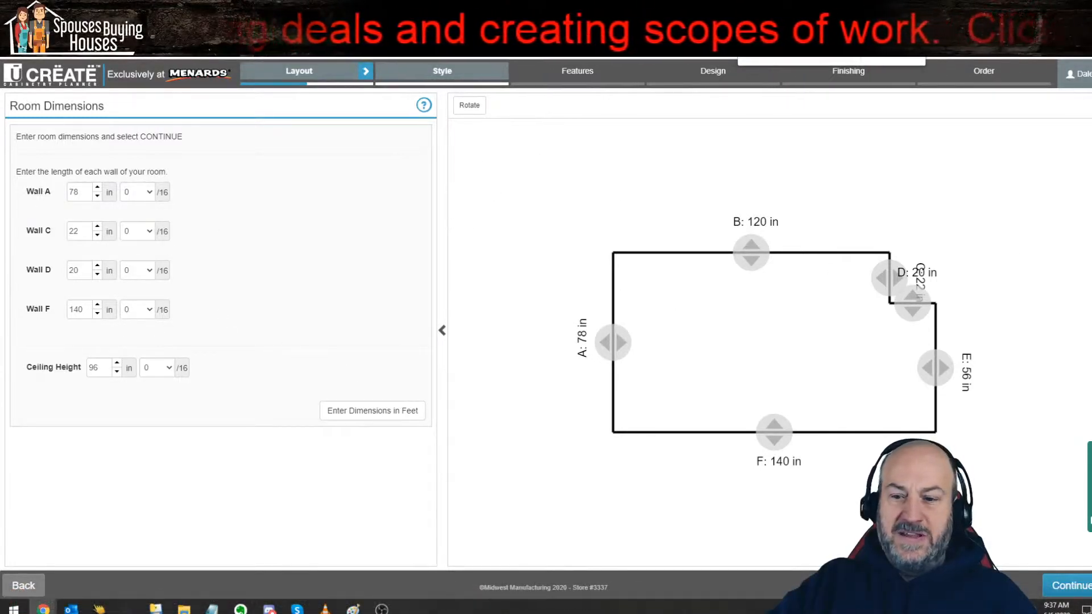
left_click(1050, 584)
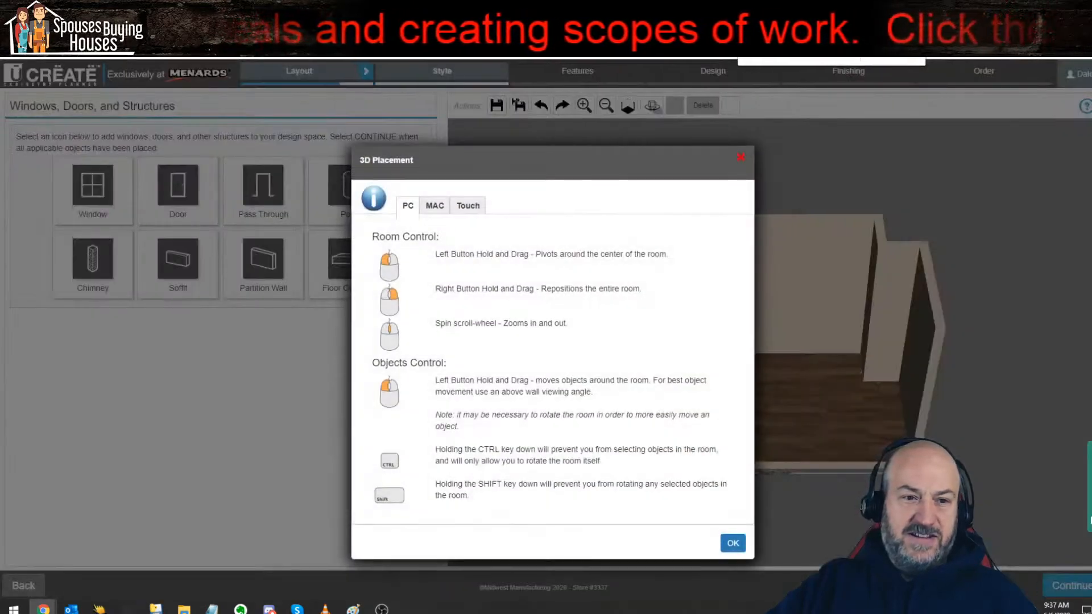
left_click(732, 543)
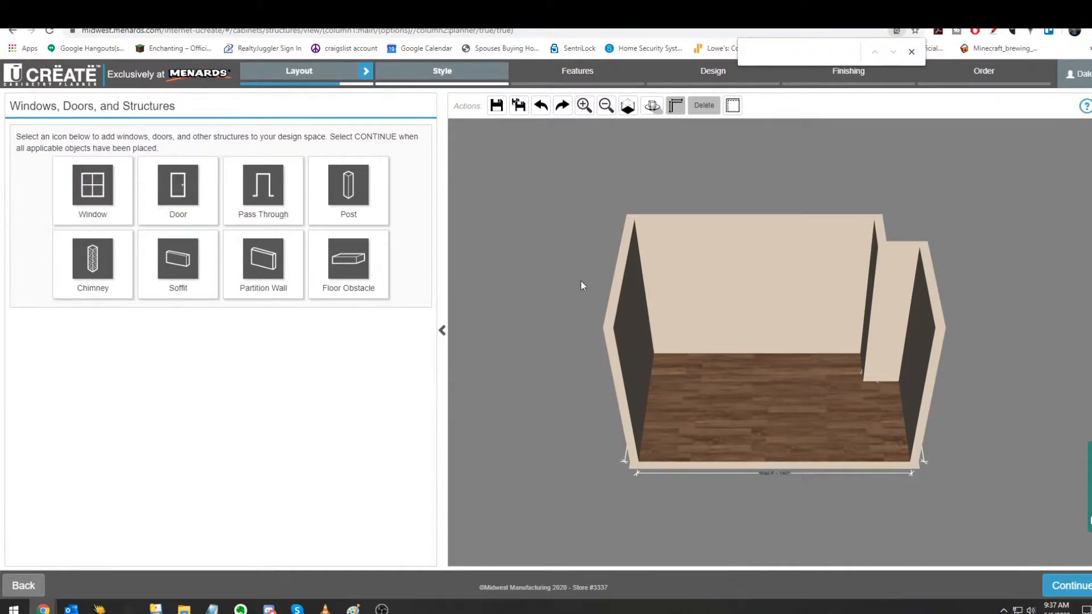
Step: Add a pass through 84 in high and 36 in wide to the room's back wall
left_click(263, 191)
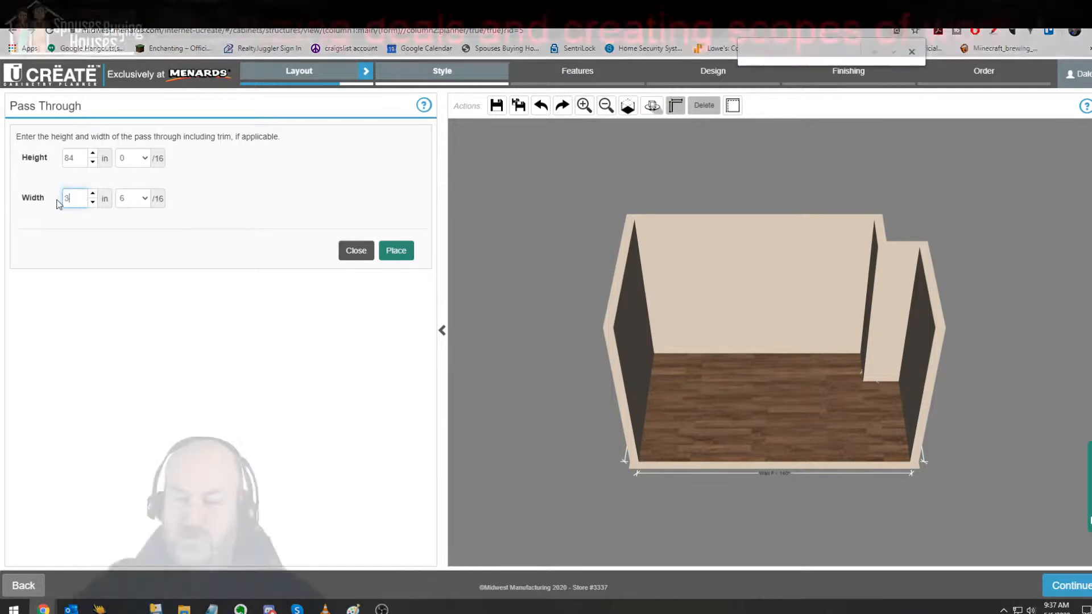
type("36")
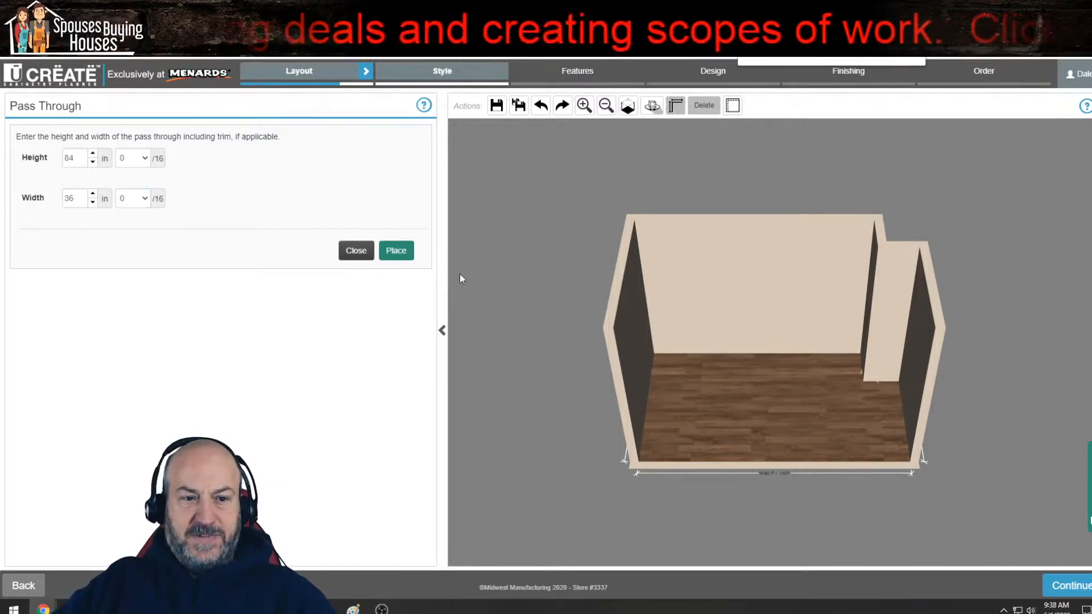
left_click(396, 251)
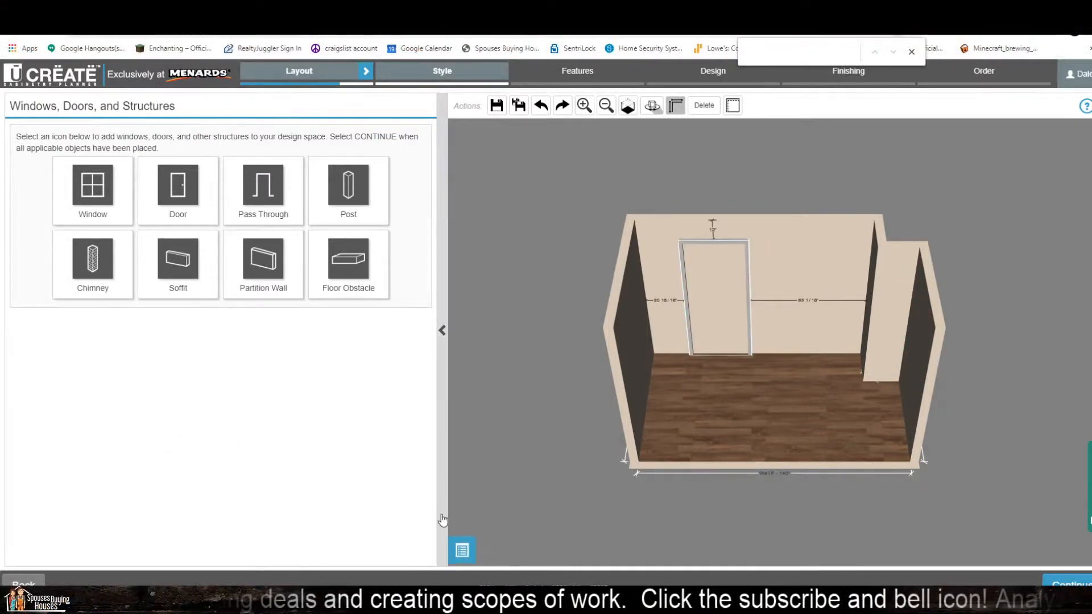
Step: Position the pass through 24 in from the left end of its wall, then proceed to the cabinet line selection
left_click(461, 552)
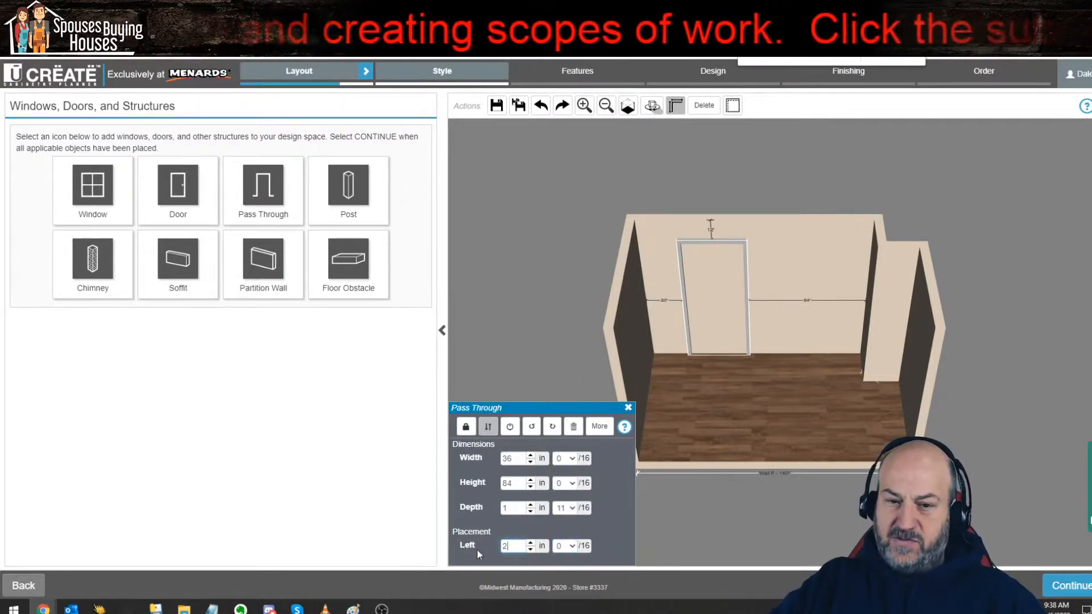
type("24")
key("Return")
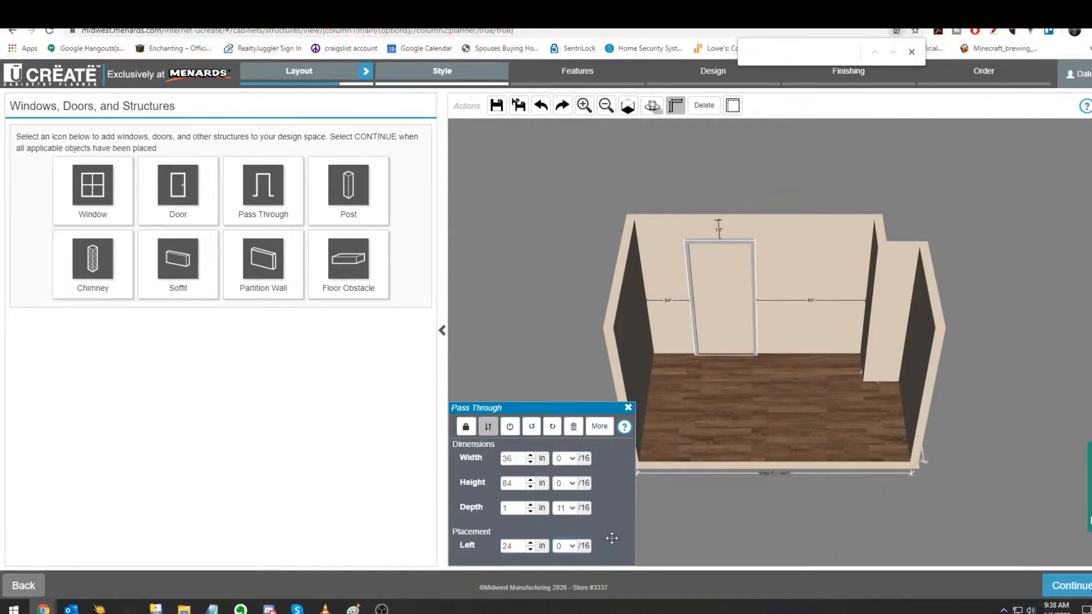
left_click(735, 537)
left_click_drag(816, 372, 836, 362)
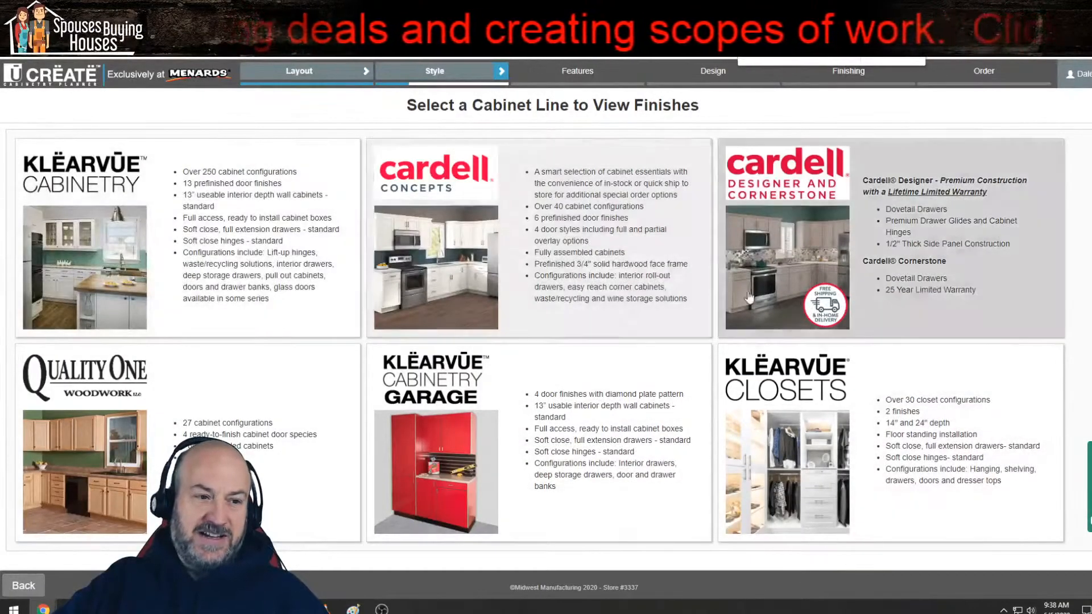
Step: Choose the Cardell Concepts cabinet line in the Lanston White Shaker style
left_click(549, 229)
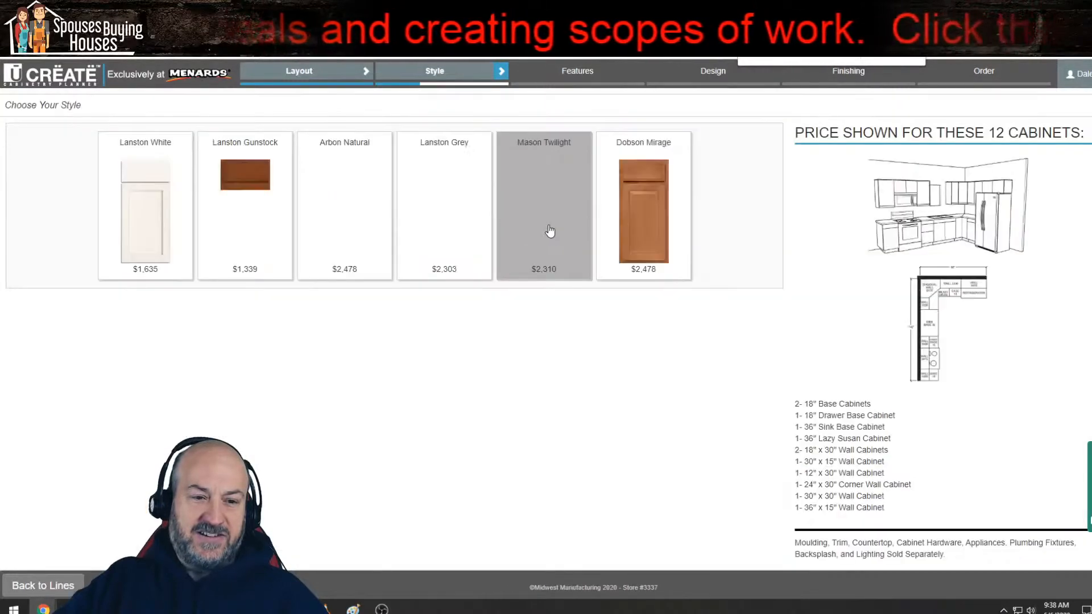
left_click(136, 206)
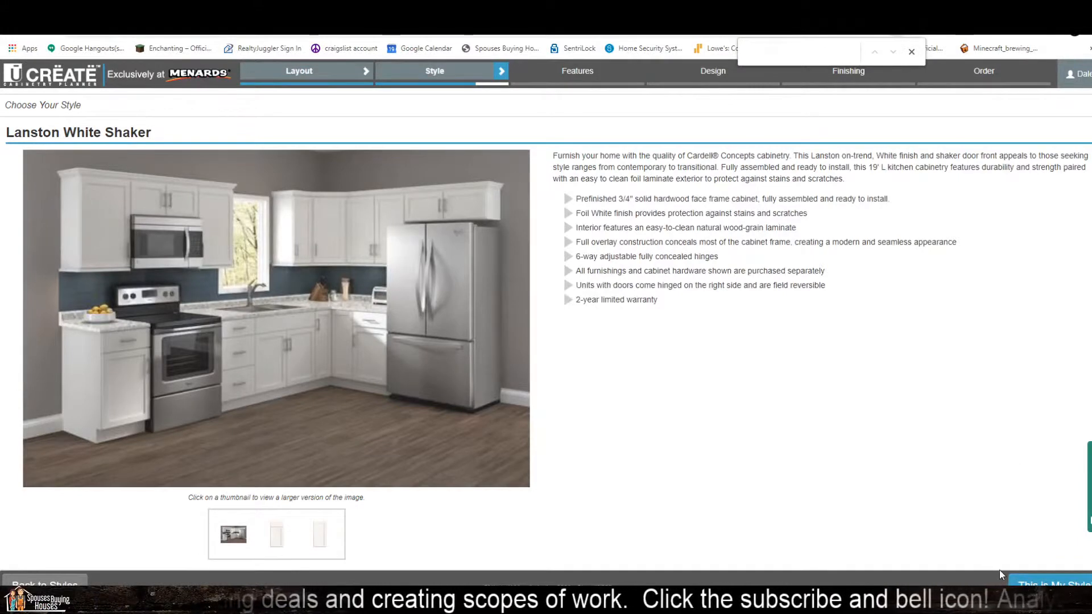
left_click(1041, 581)
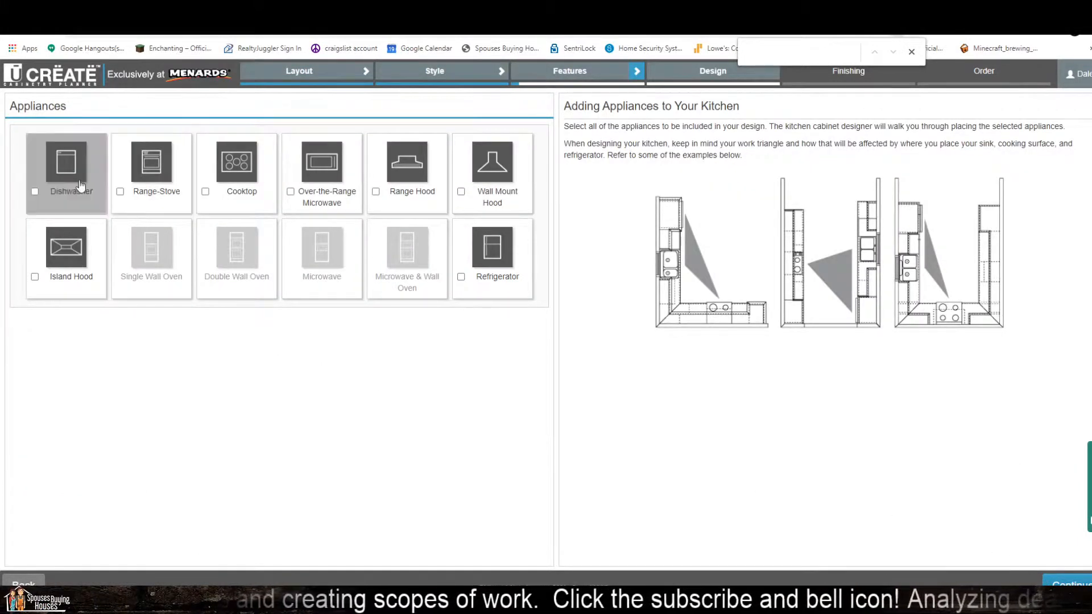
Step: Include a dishwasher, a range-stove and a refrigerator in the kitchen's appliances
left_click(64, 174)
left_click(159, 205)
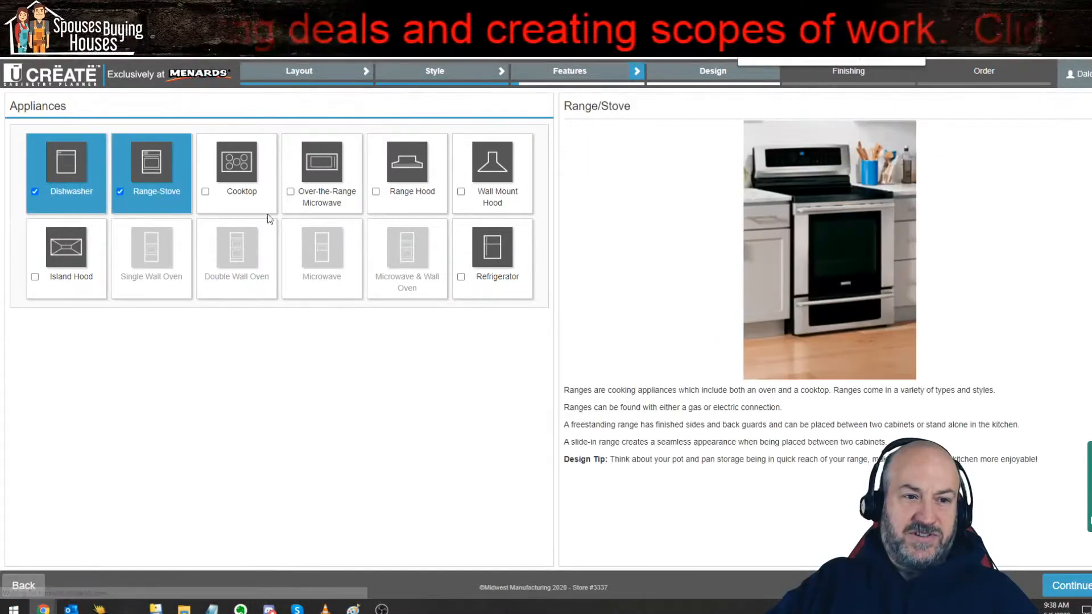
left_click(481, 267)
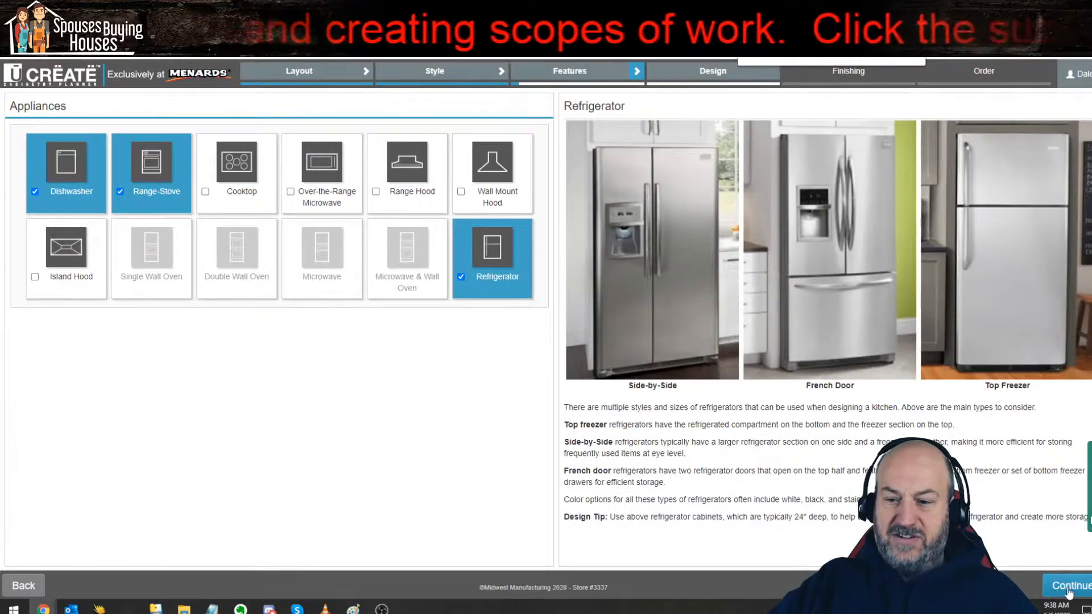
left_click(1067, 590)
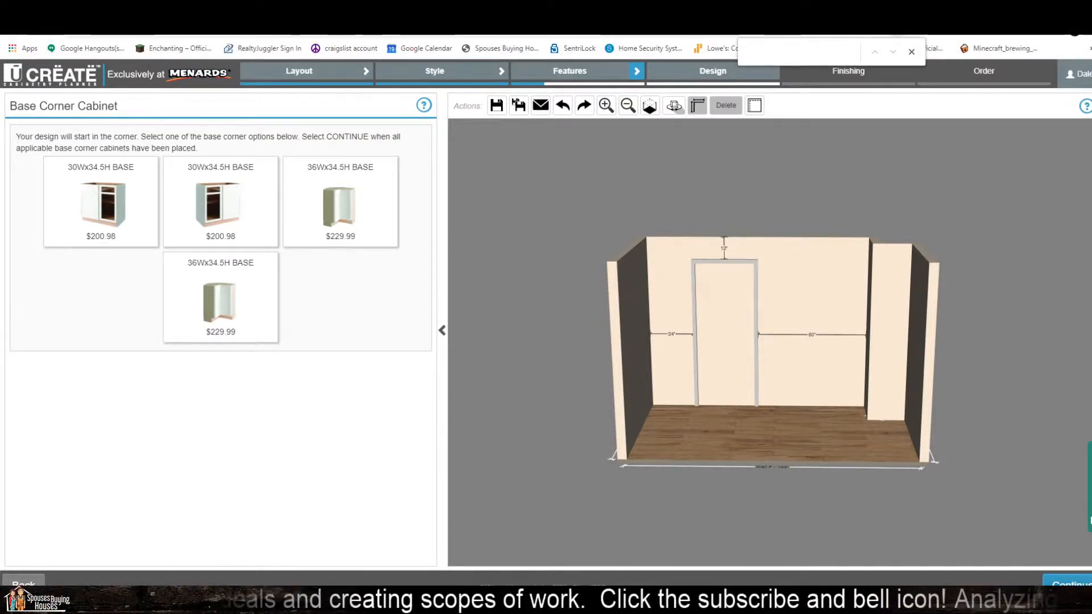
Step: Skip the base corner and wall corner cabinets and proceed to the dishwasher placement
left_click(1070, 589)
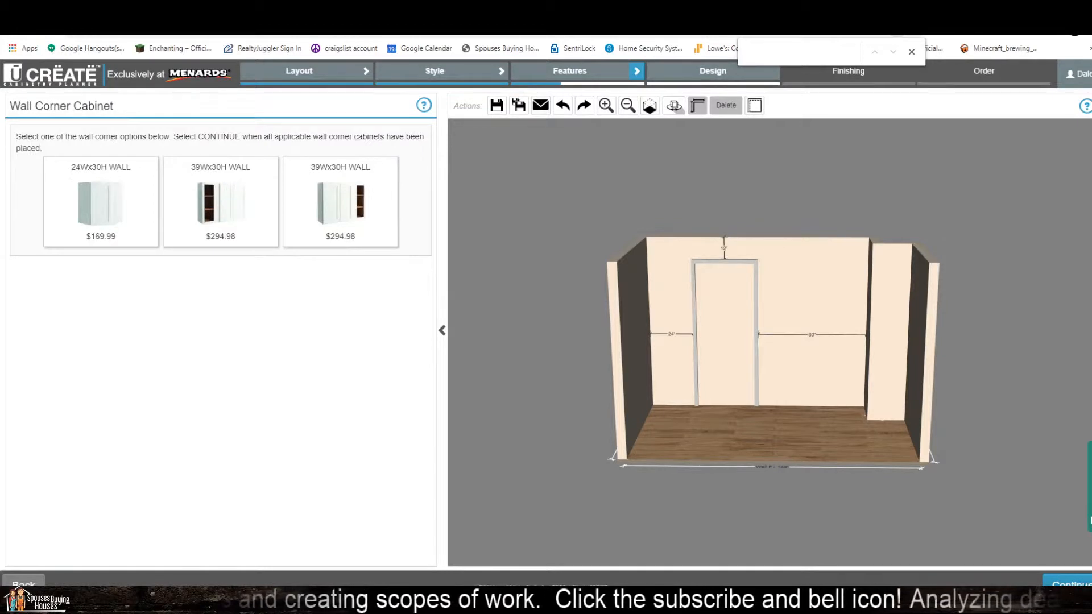
left_click(1083, 589)
left_click(1085, 589)
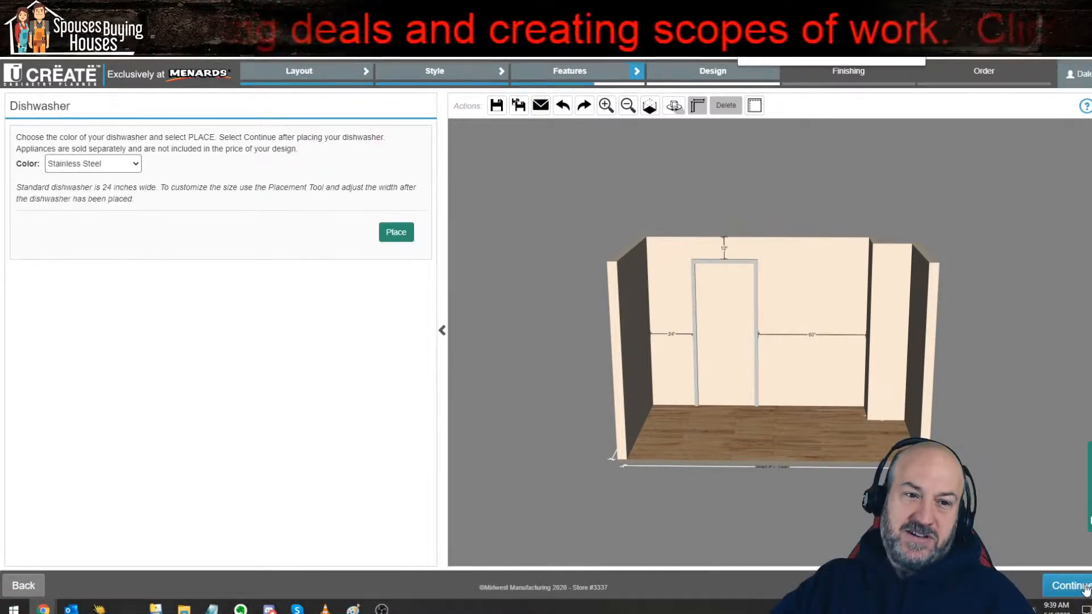
Step: Place a stainless steel dishwasher and a stainless steel range-stove to the left of the pass through
left_click(397, 233)
left_click(669, 416)
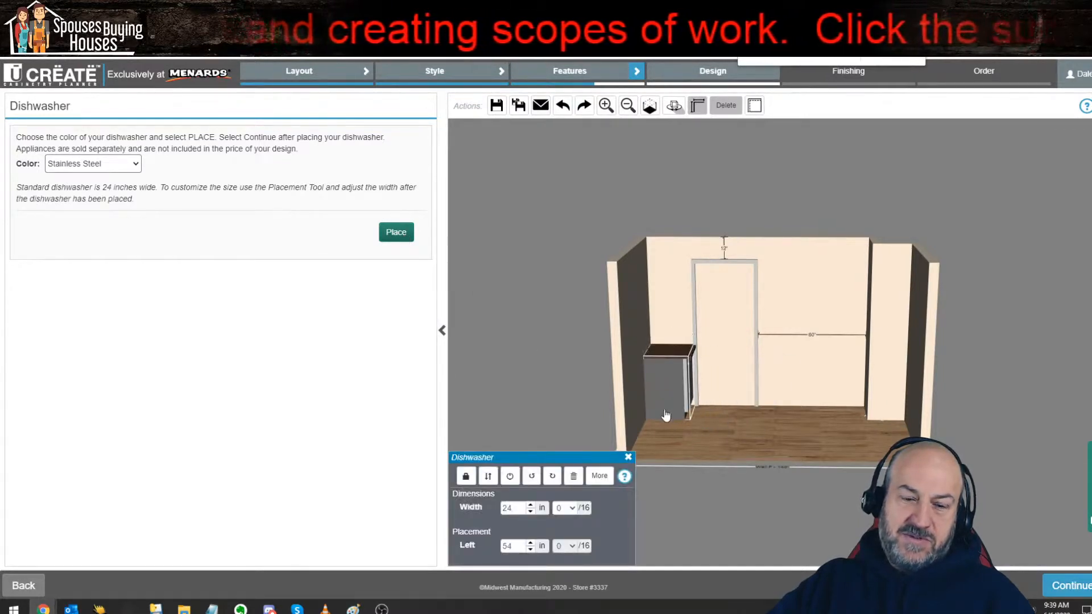
left_click(1069, 587)
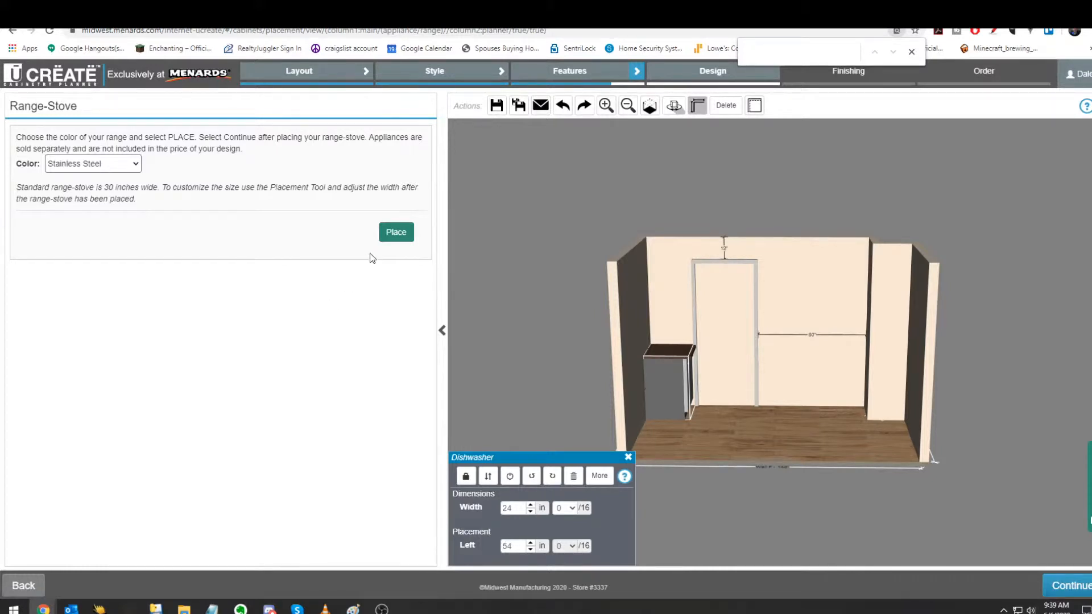
left_click(396, 233)
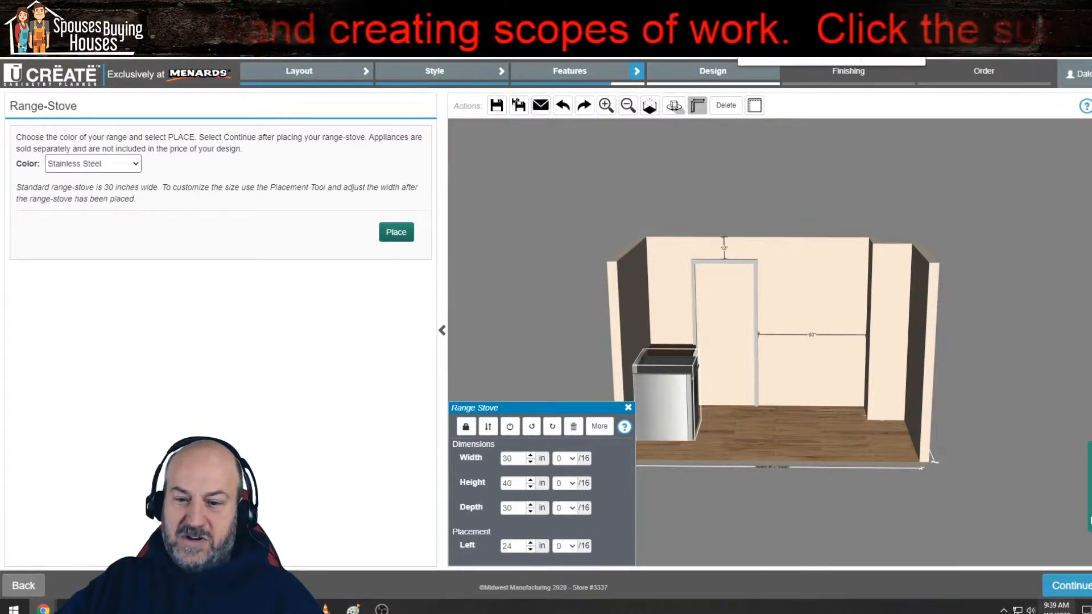
left_click(1066, 591)
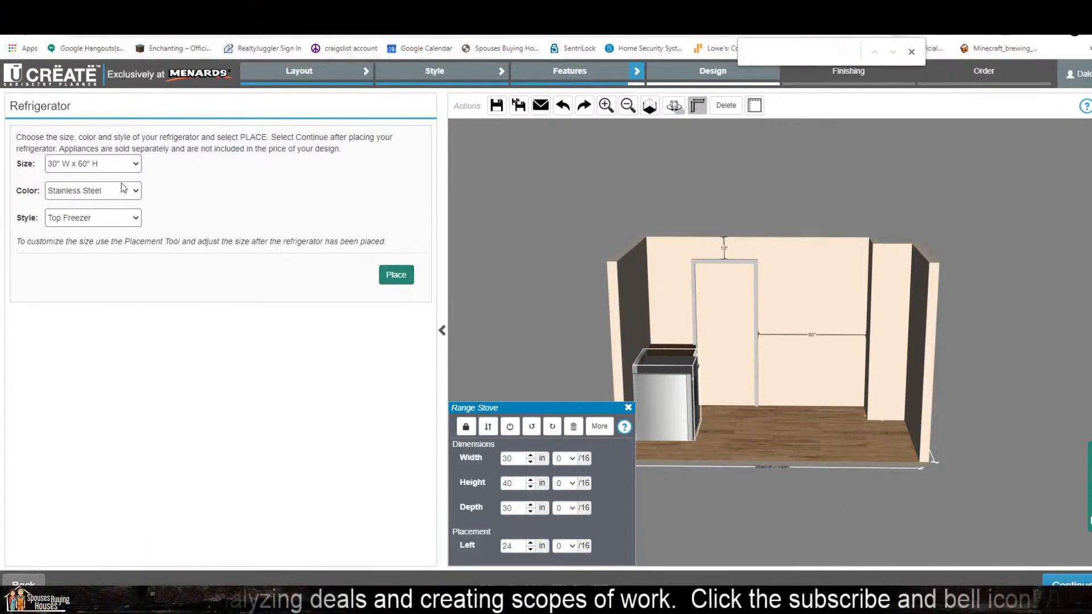
Step: Place a 30" W x 60" H stainless steel top-freezer refrigerator against the back wall, then browse the available cabinets
left_click(396, 275)
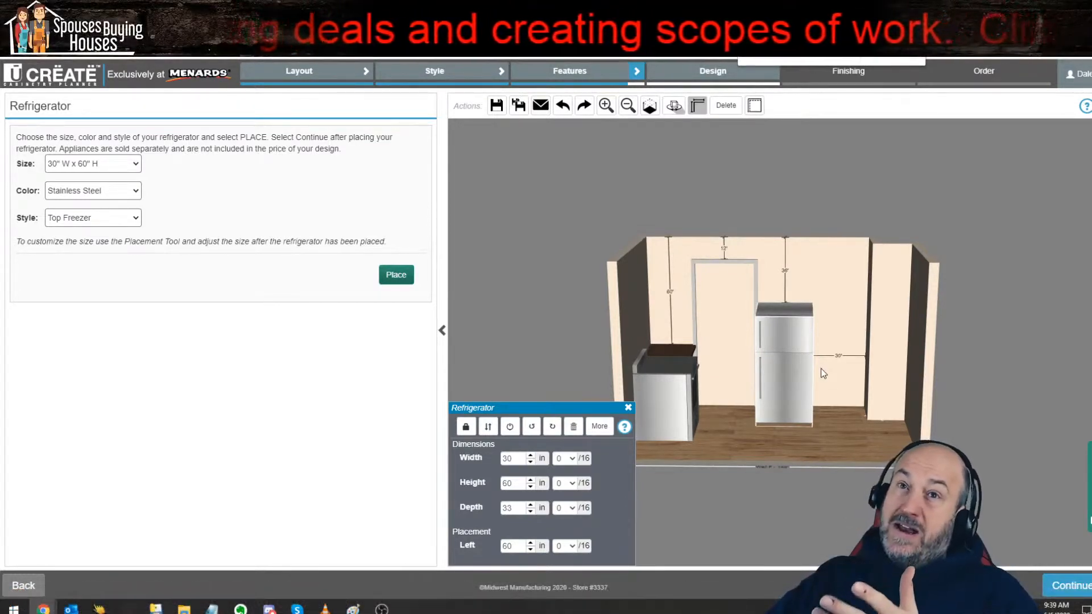
left_click(1072, 589)
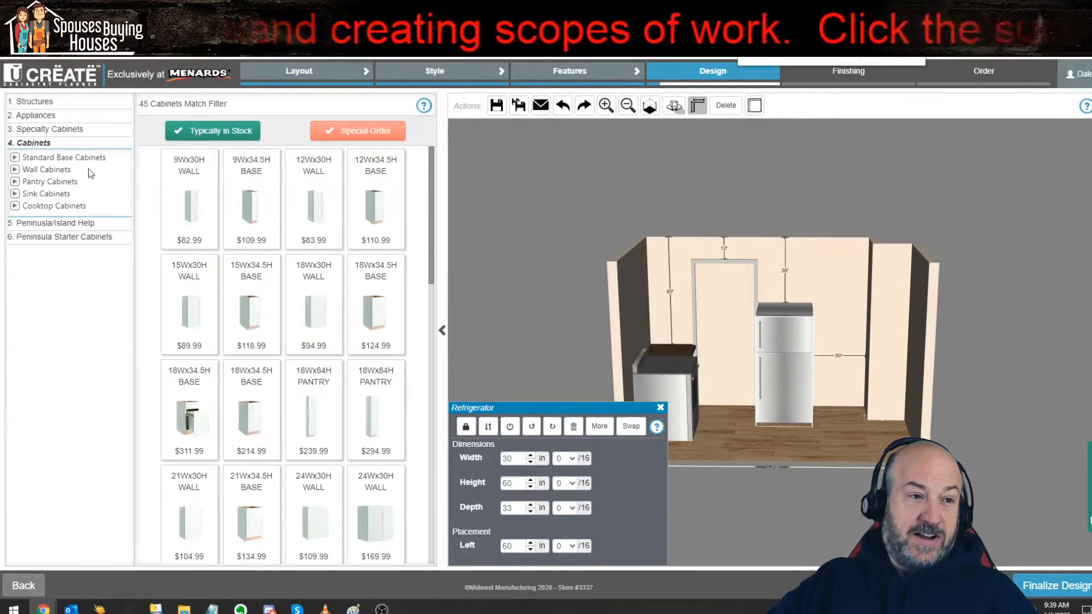
scroll(296, 256, "down", 10)
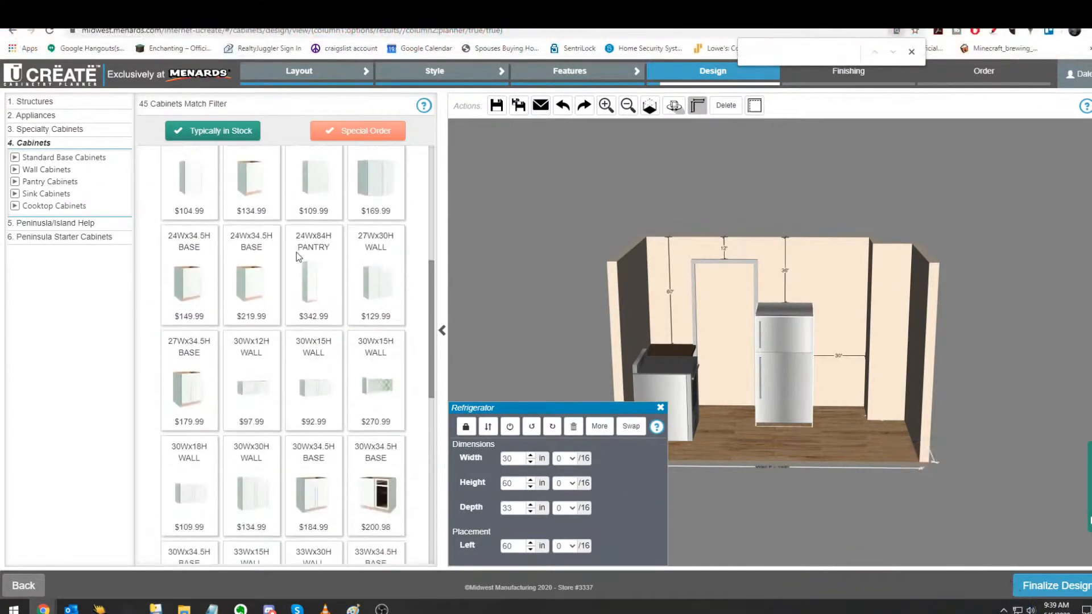
Step: Place a Cardell Concepts 12" Lanston White base cabinet beside the range-stove and finalize the cabinet layout to proceed to finishing
scroll(296, 255, "up", 10)
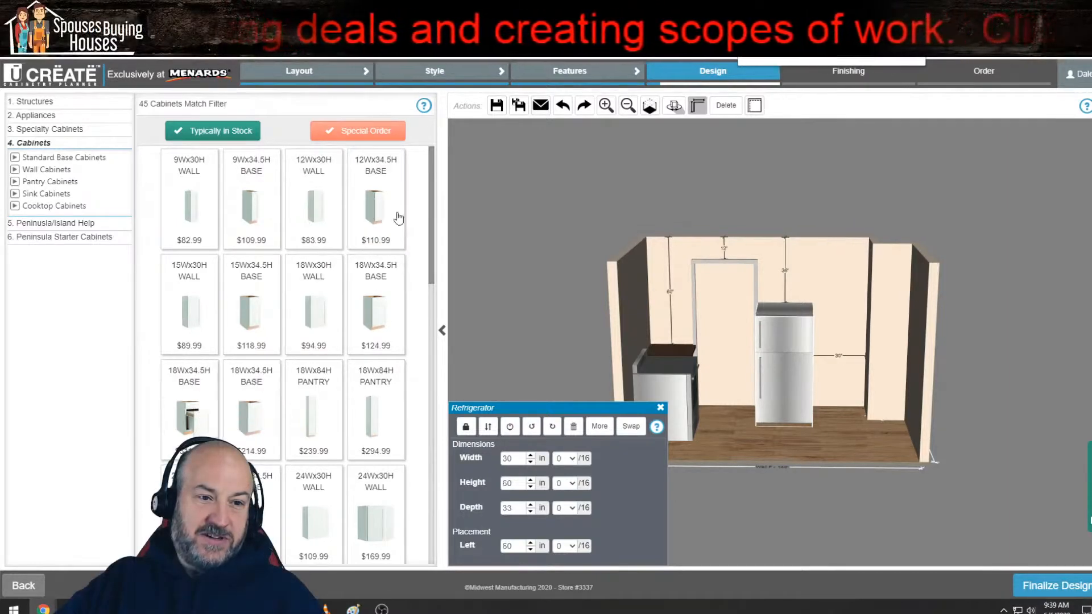
left_click(378, 216)
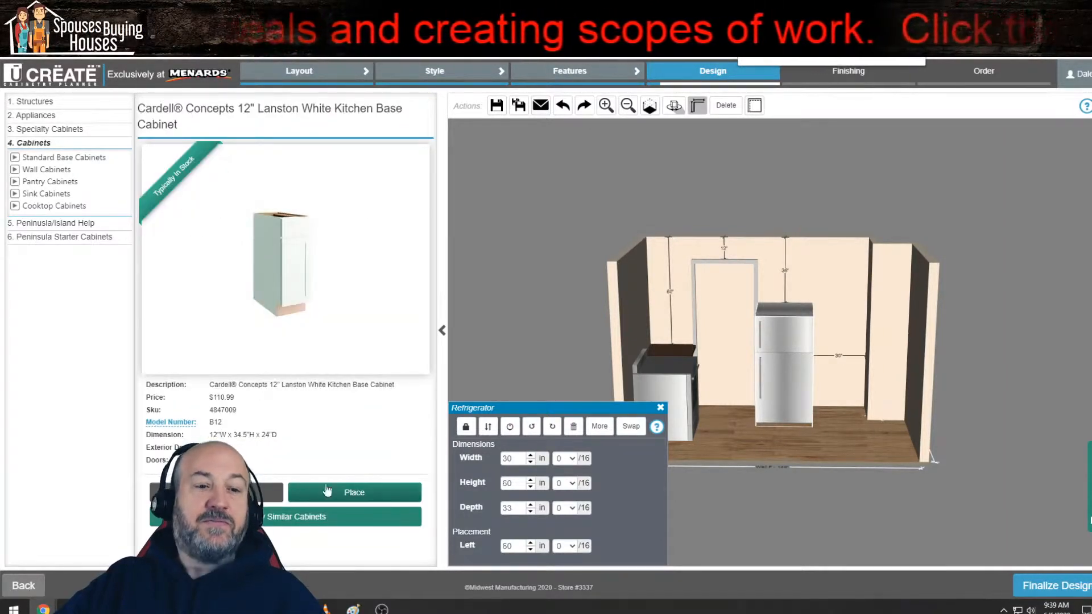
left_click(347, 493)
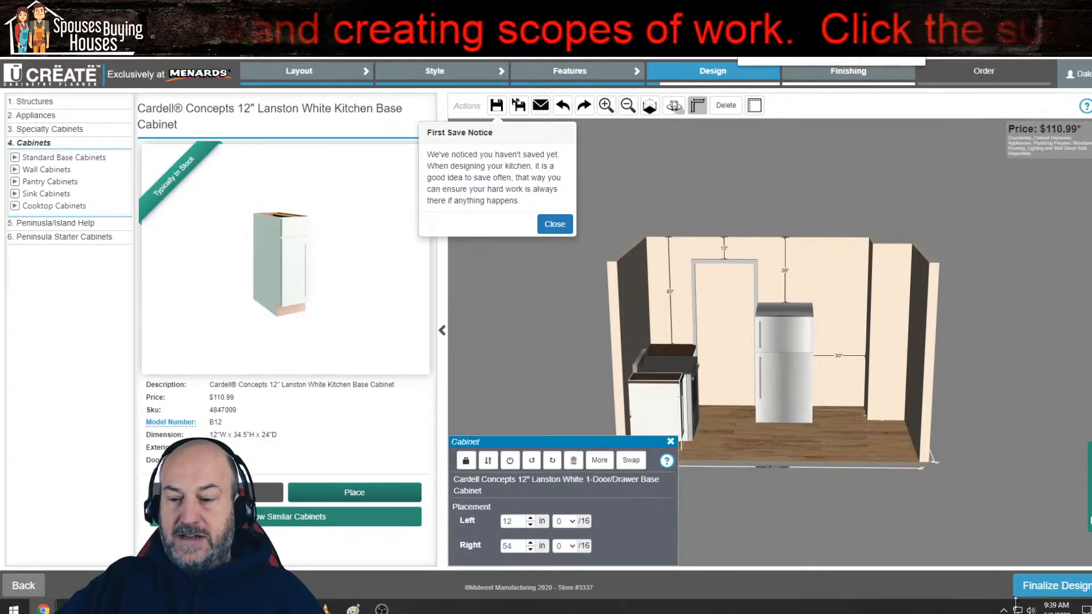
left_click(1055, 586)
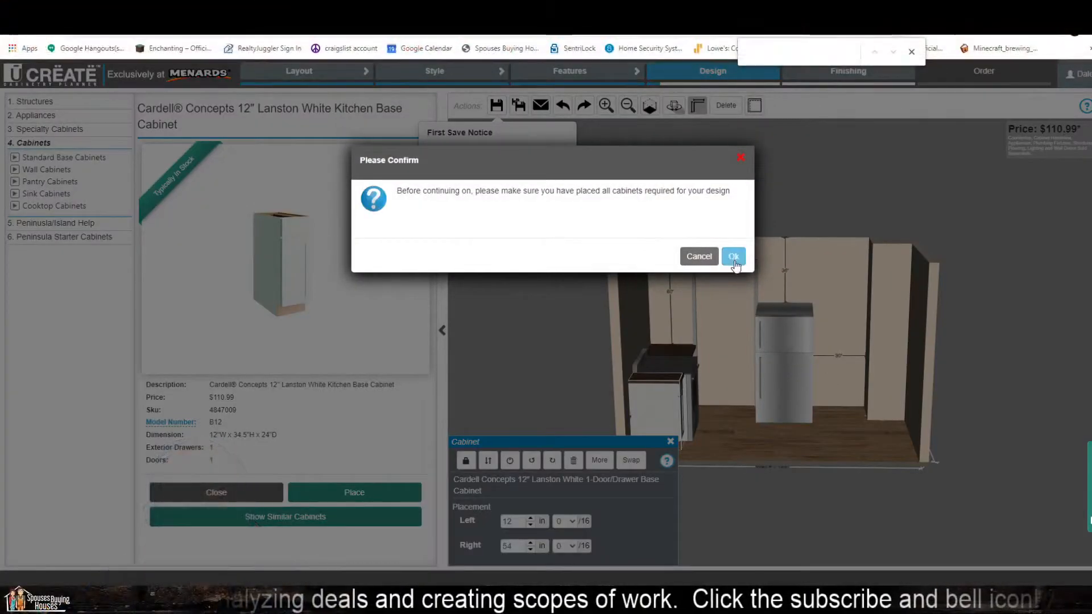
left_click(734, 257)
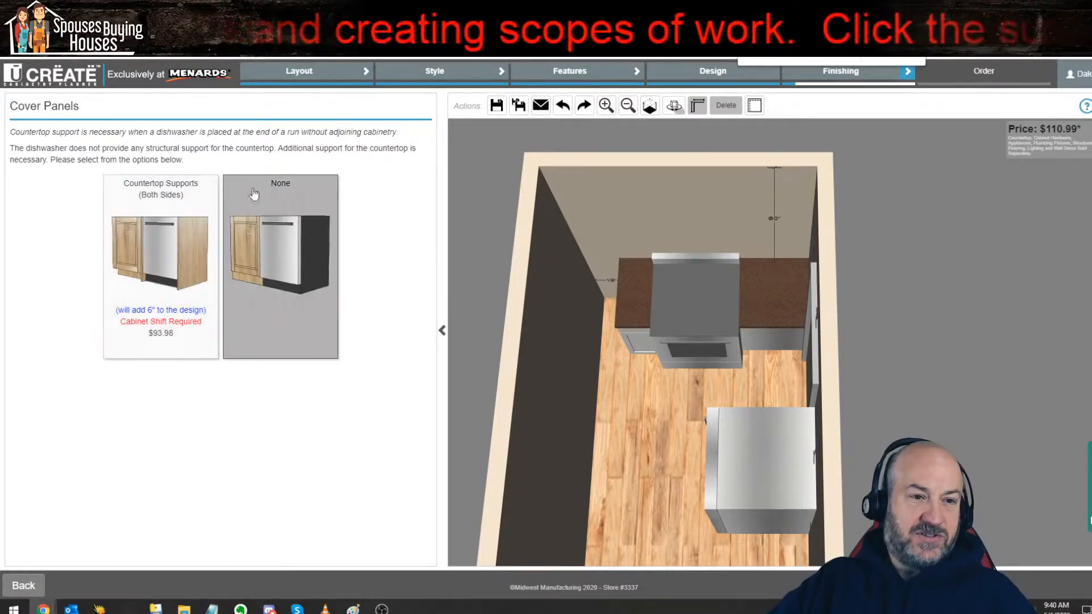
Step: Choose no countertop supports for the dishwasher and accept the recommended White 96" Lanston toe kick
left_click(280, 242)
left_click(733, 321)
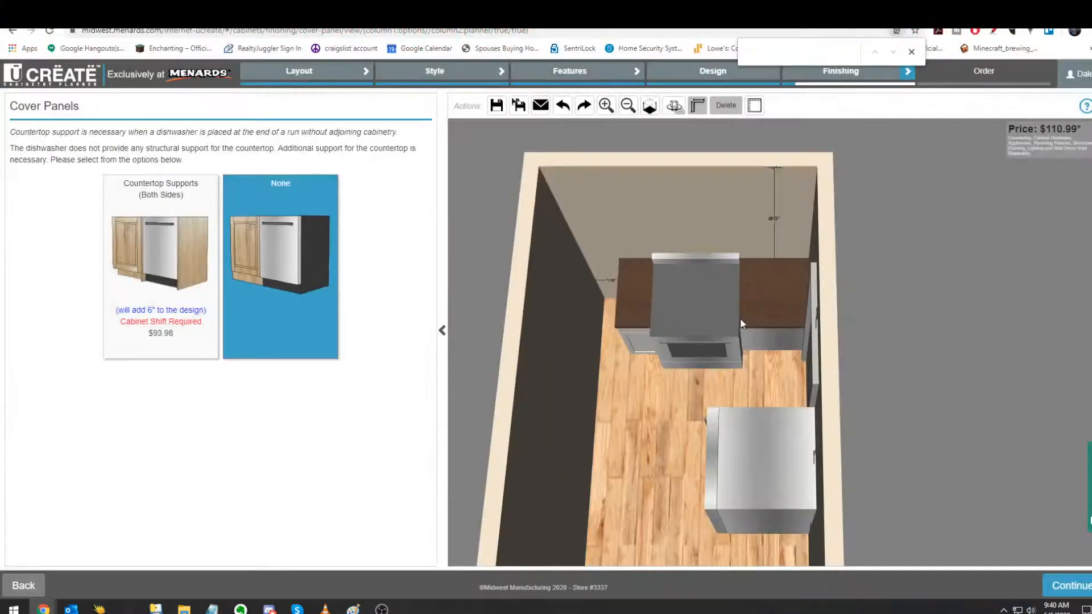
left_click(1076, 587)
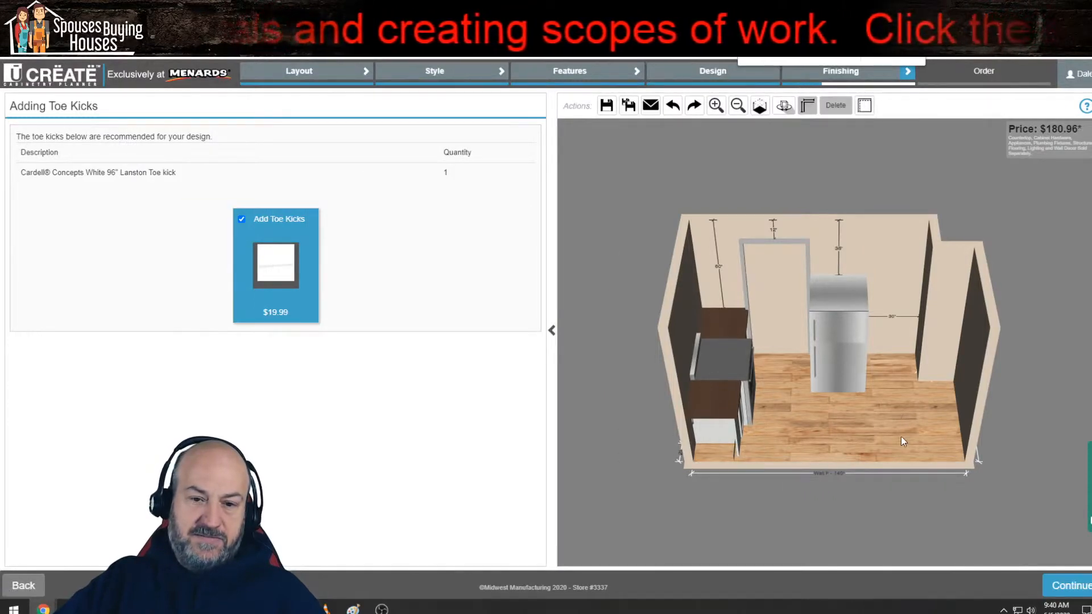
left_click_drag(901, 436, 768, 384)
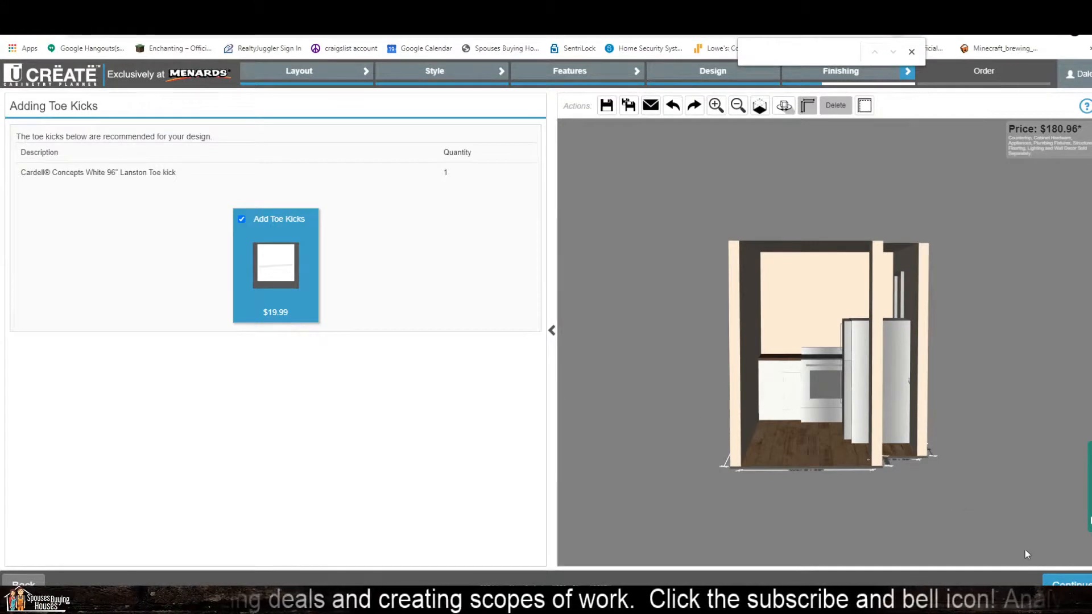
left_click(1079, 584)
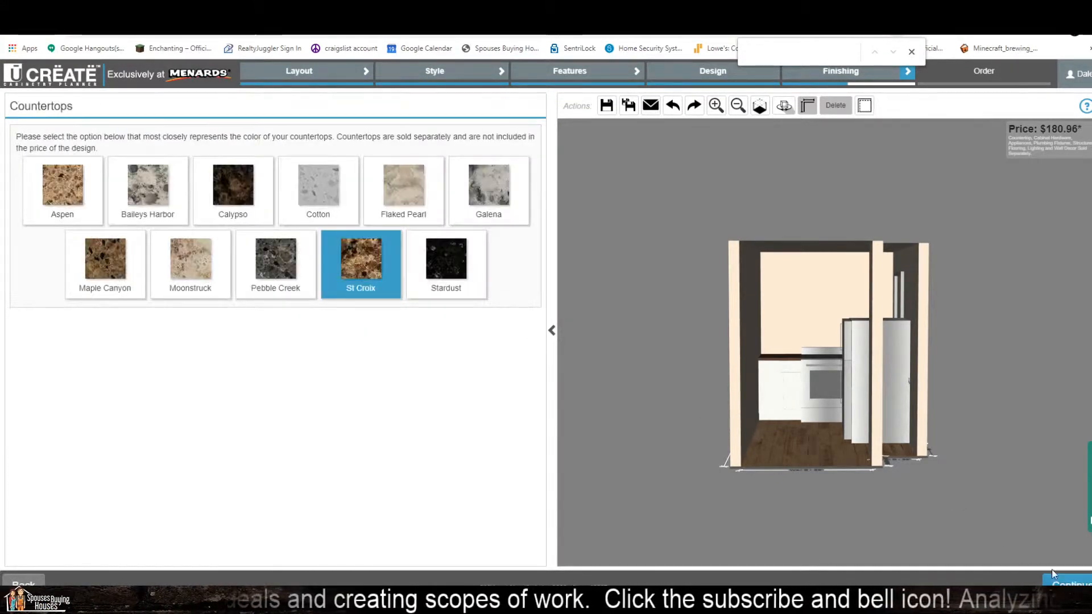
Step: Select the Cotton countertop color and proceed to the flooring options
left_click(320, 193)
left_click_drag(717, 435, 1036, 534)
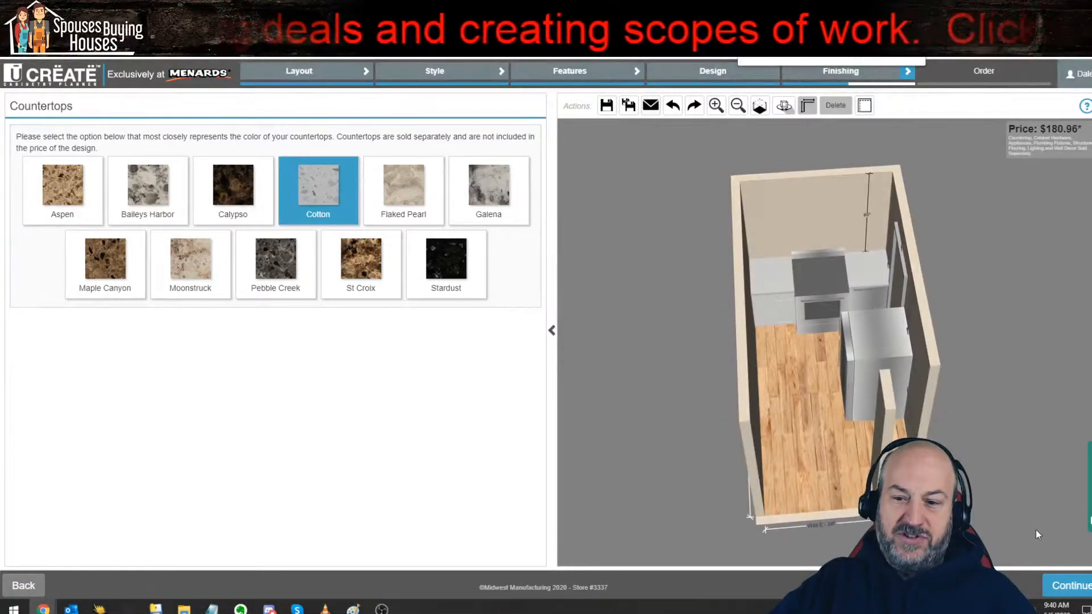
left_click(1079, 589)
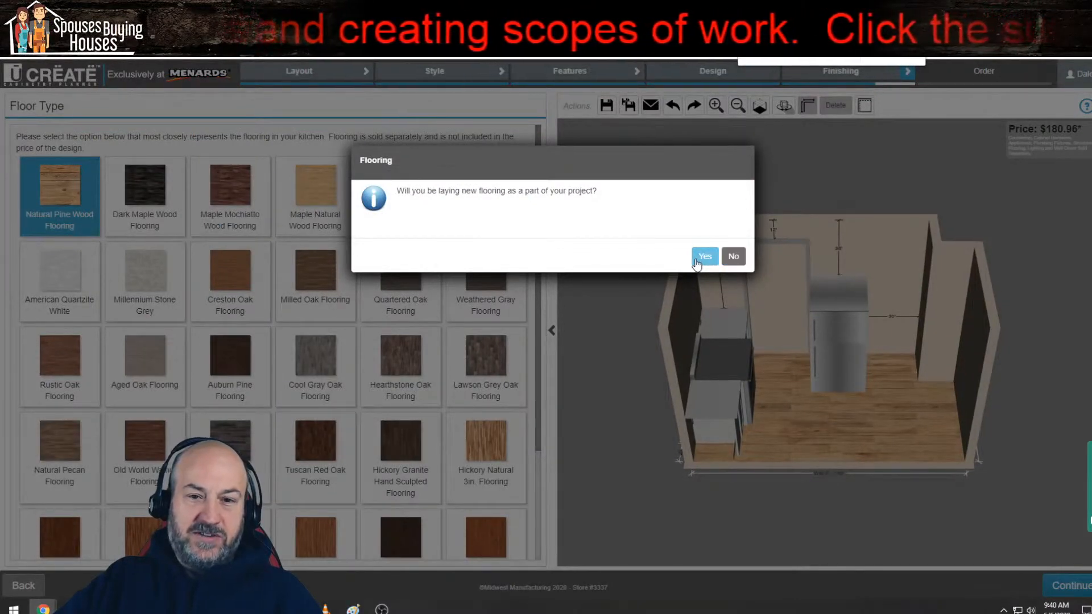
Step: Confirm new flooring, keep Natural Pine Wood flooring and Subtle-Peche walls, and accept the recommended installation hardware to reach the order summary
left_click(704, 257)
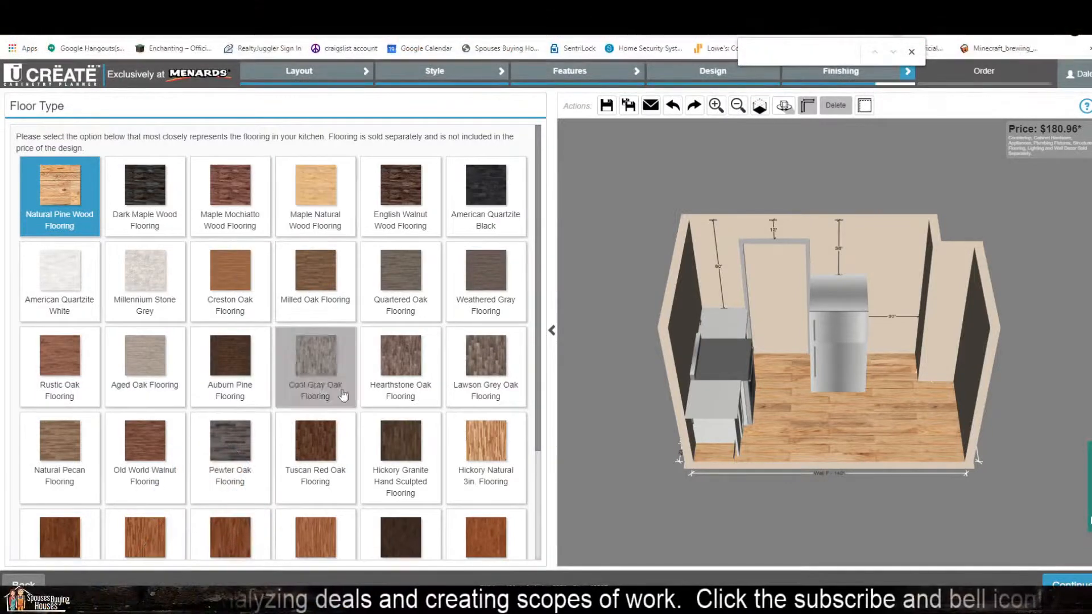
left_click(1077, 584)
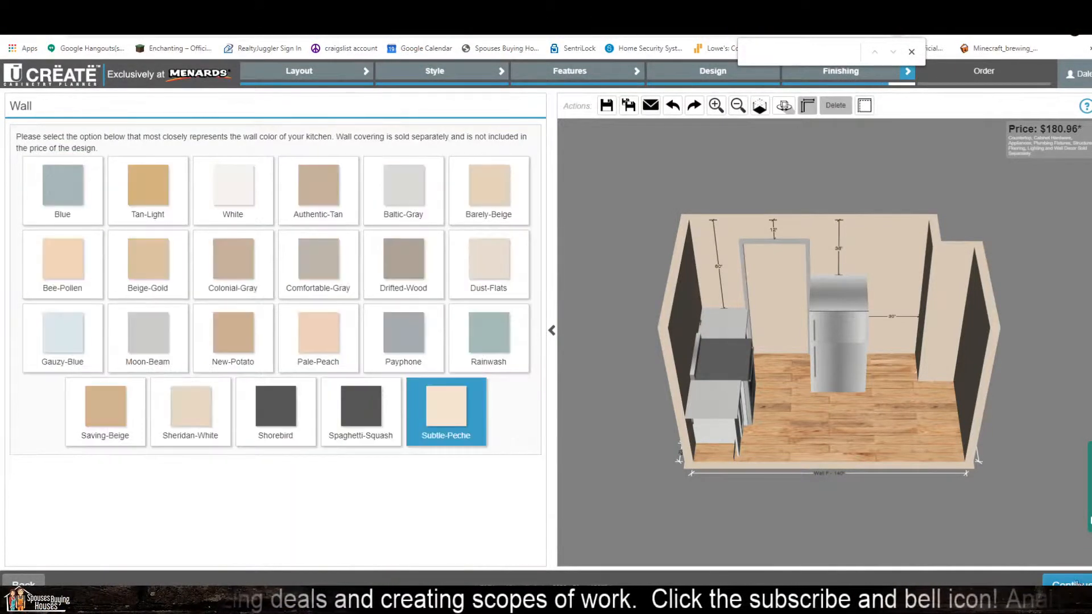
left_click(1077, 584)
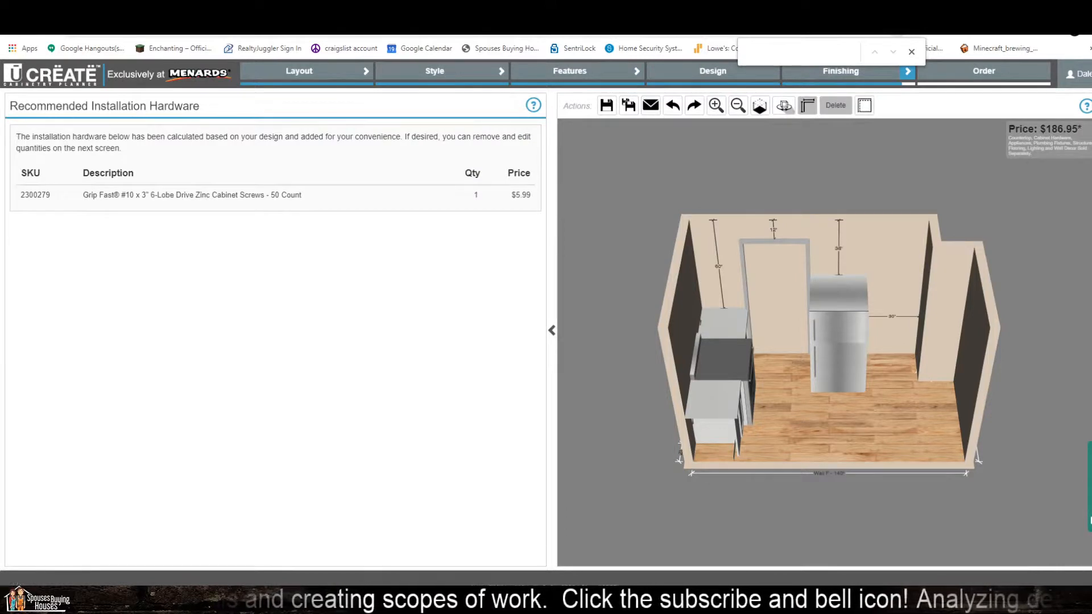
left_click(1075, 585)
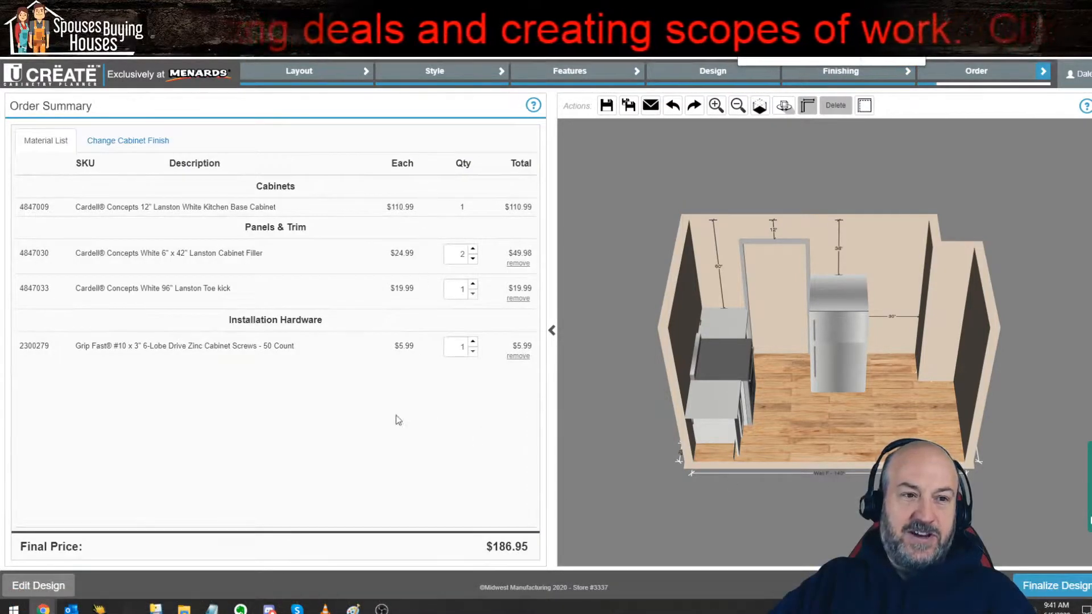
Step: Finalize the design up to the print and order options and return to the order summary
left_click(1048, 585)
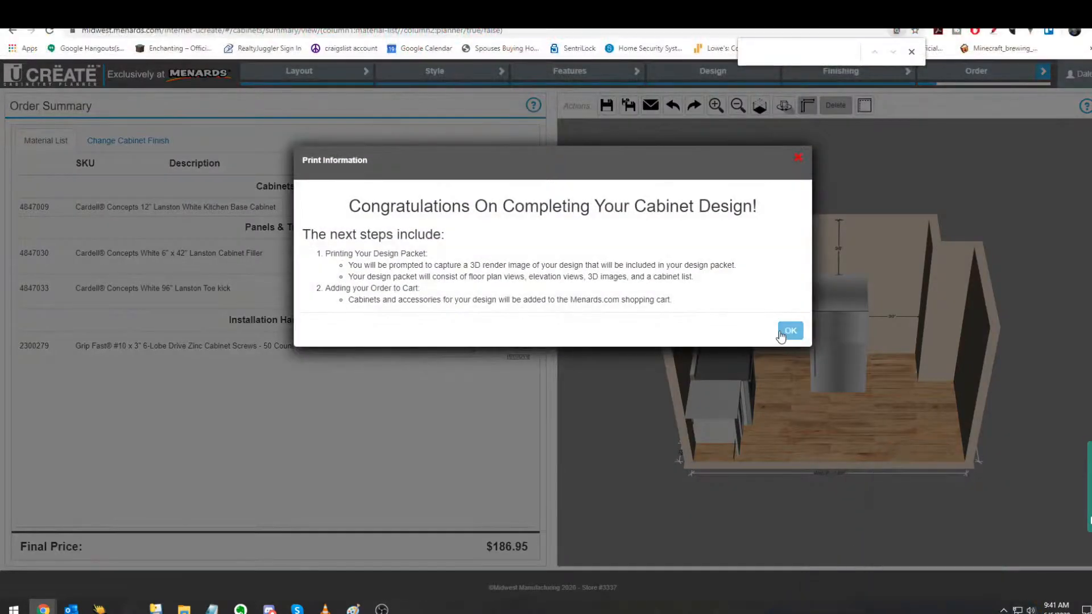
left_click(790, 331)
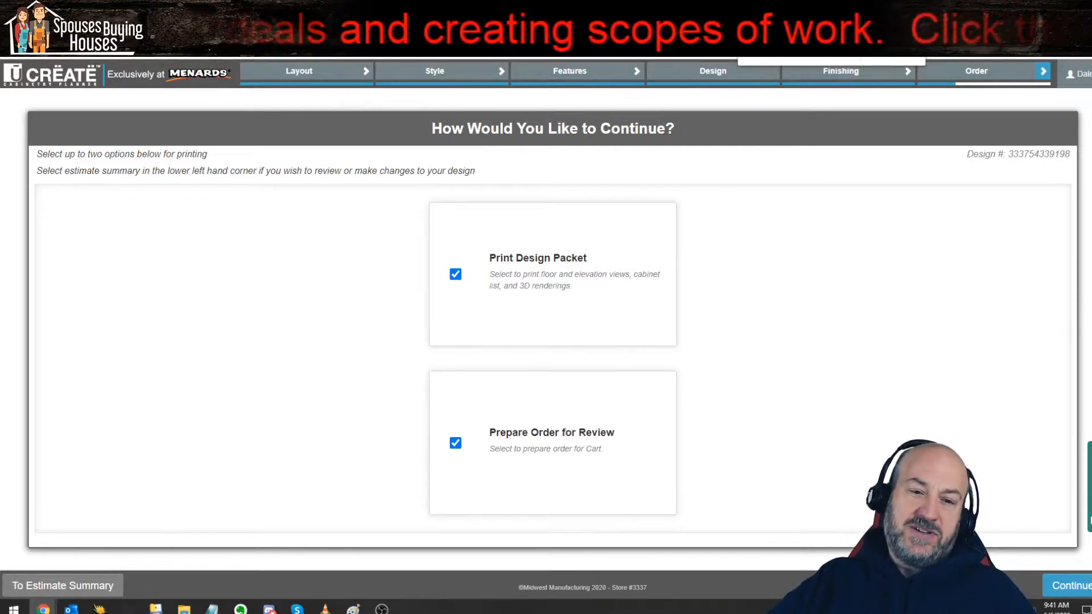
left_click(67, 588)
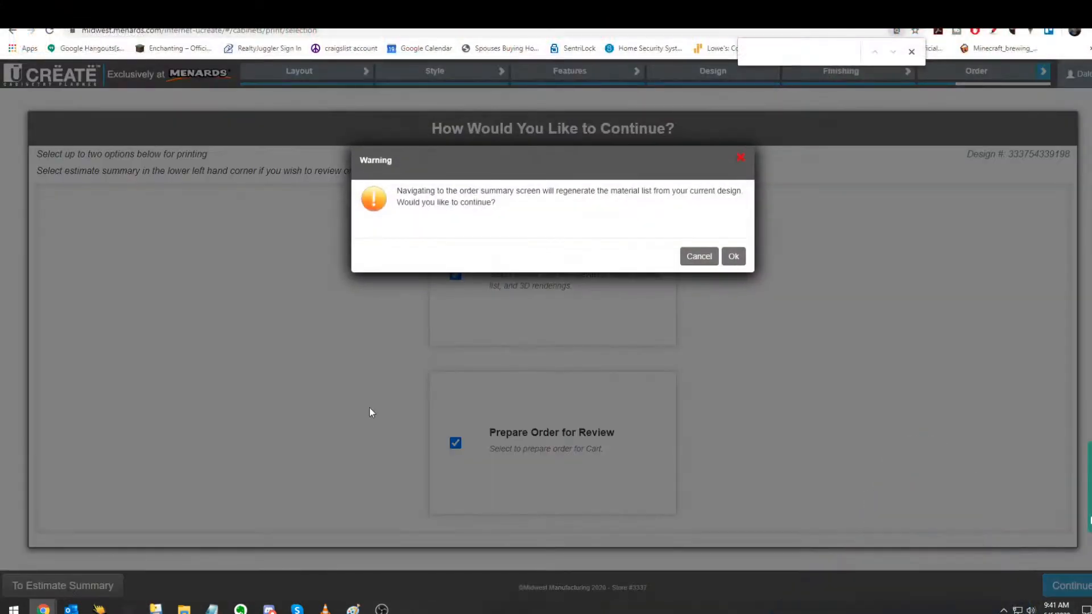
left_click(729, 257)
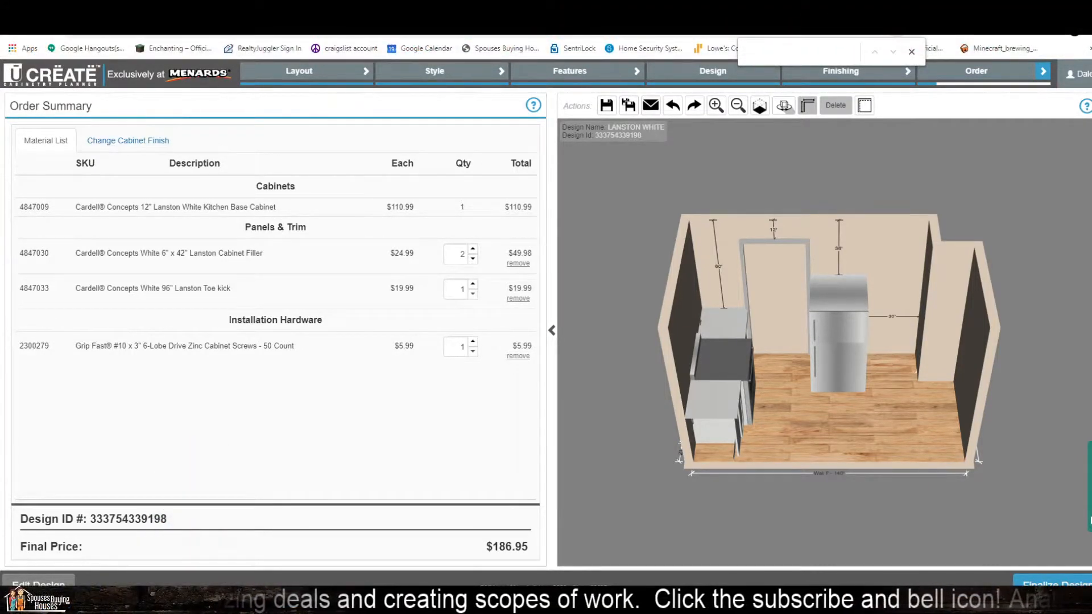
Step: Open the Menards website in a new browser tab and go to the shopping cart
key("ctrl+t")
type("menards")
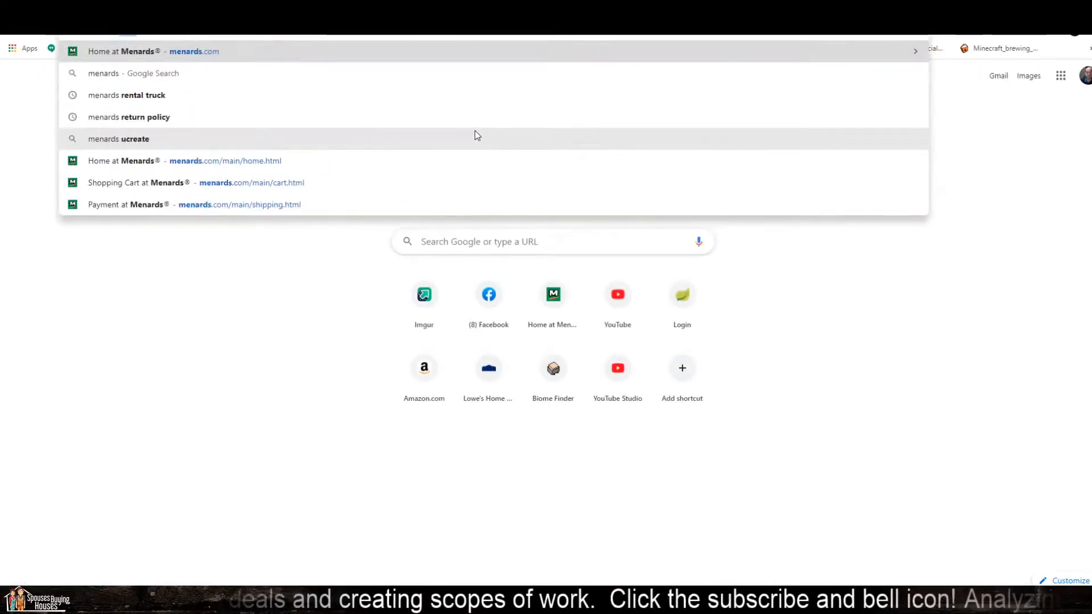
key("Return")
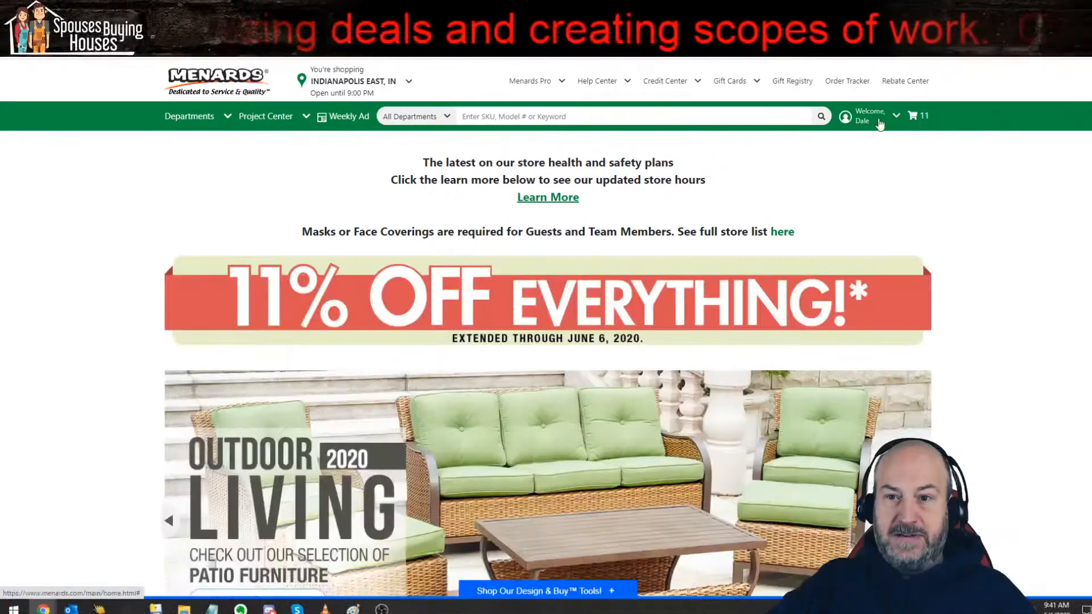
mouse_move(919, 119)
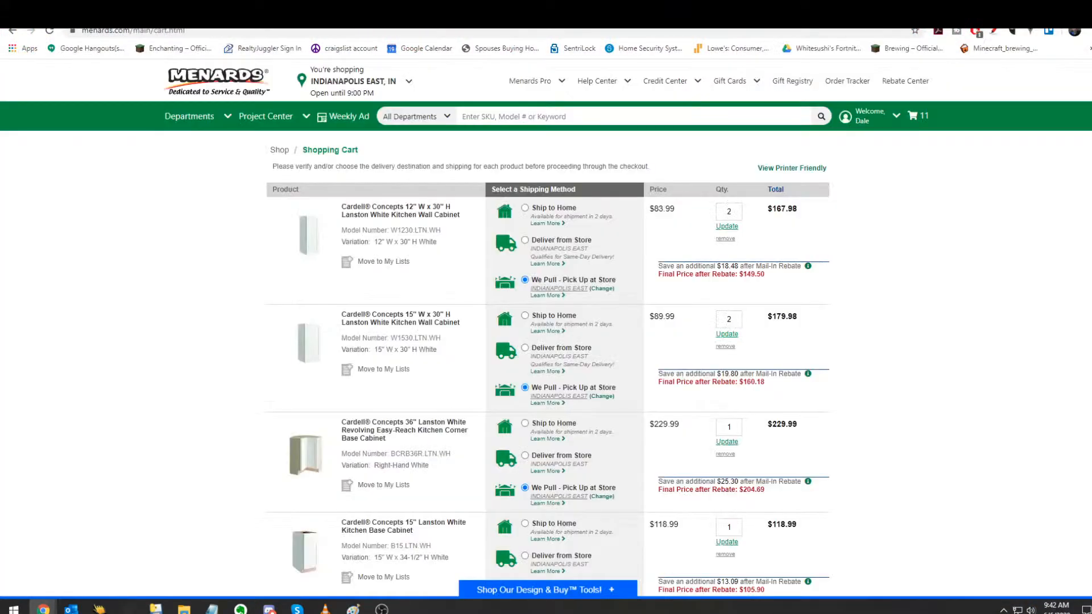
Step: Examine the shopping cart's cabinets, quantities, pickup methods, rebate prices and pretax subtotal
scroll(561, 233, "down", 15)
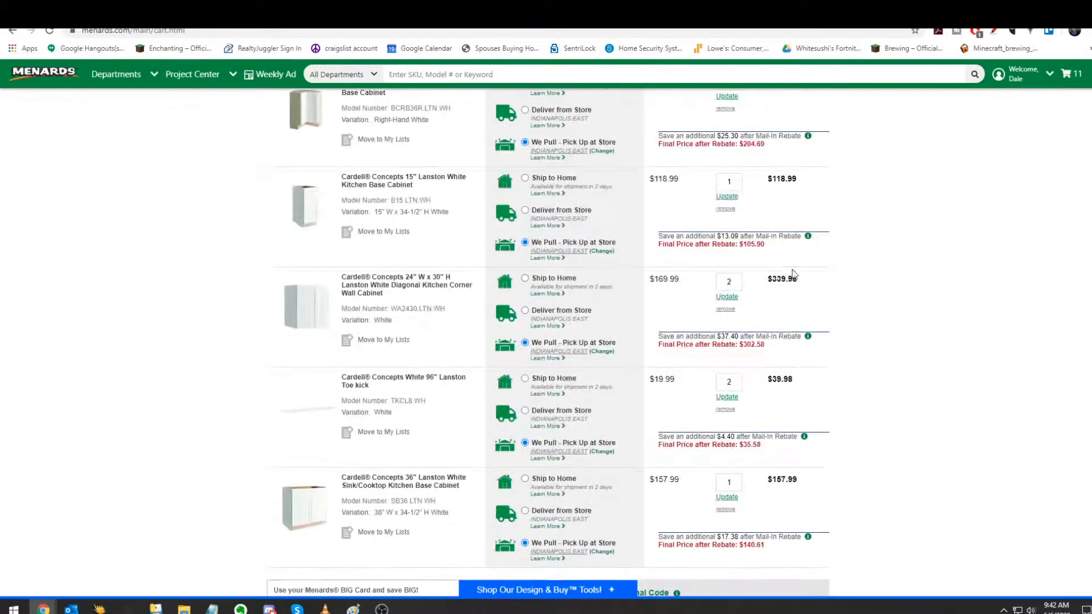
scroll(298, 240, "up", 15)
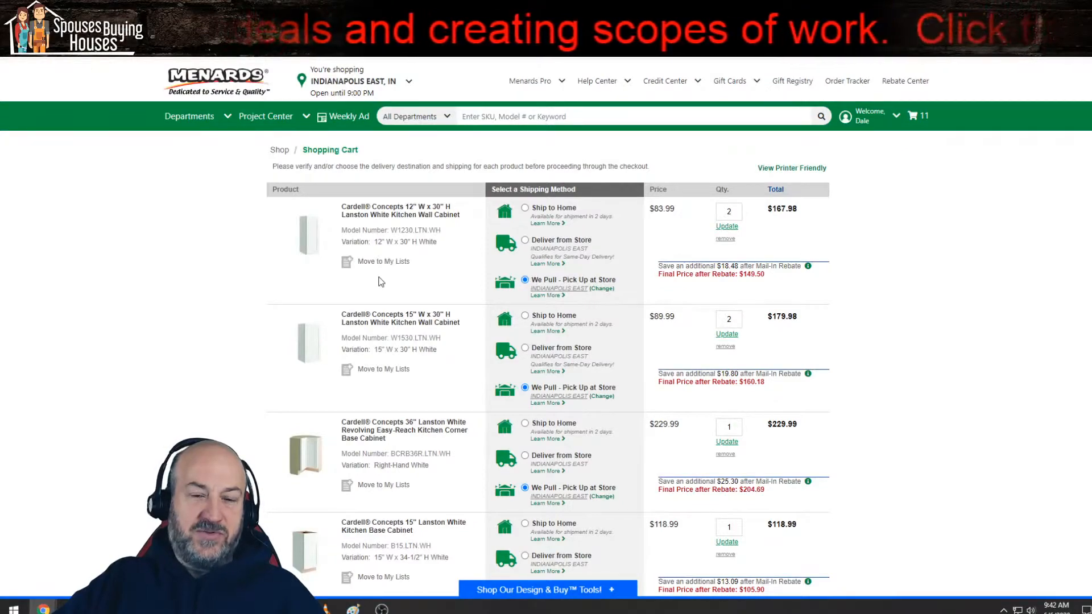
scroll(152, 278, "down", 15)
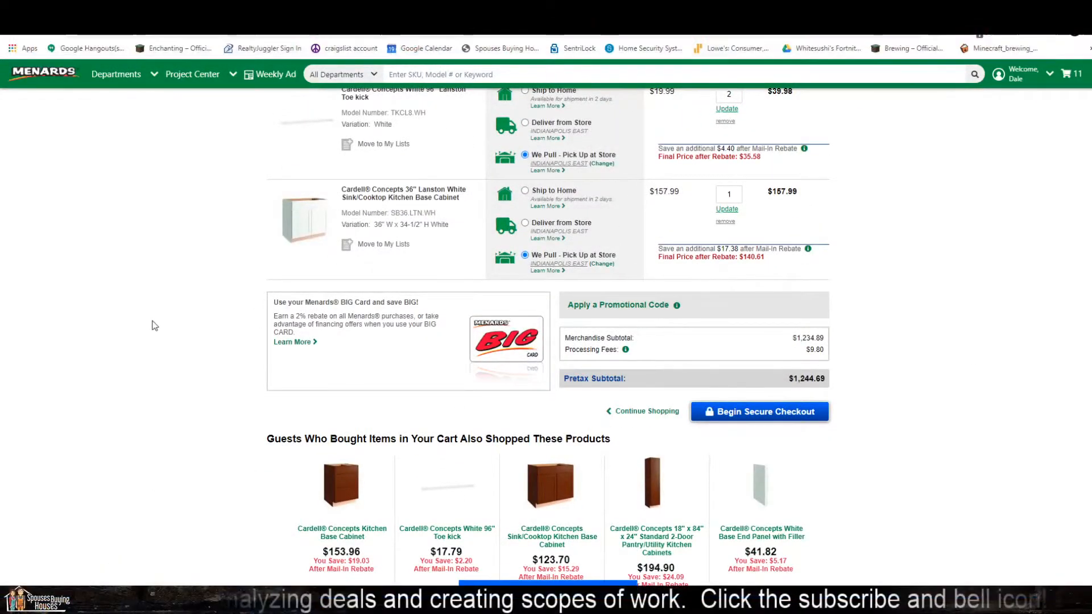
scroll(158, 322, "up", 15)
scroll(156, 320, "up", 1)
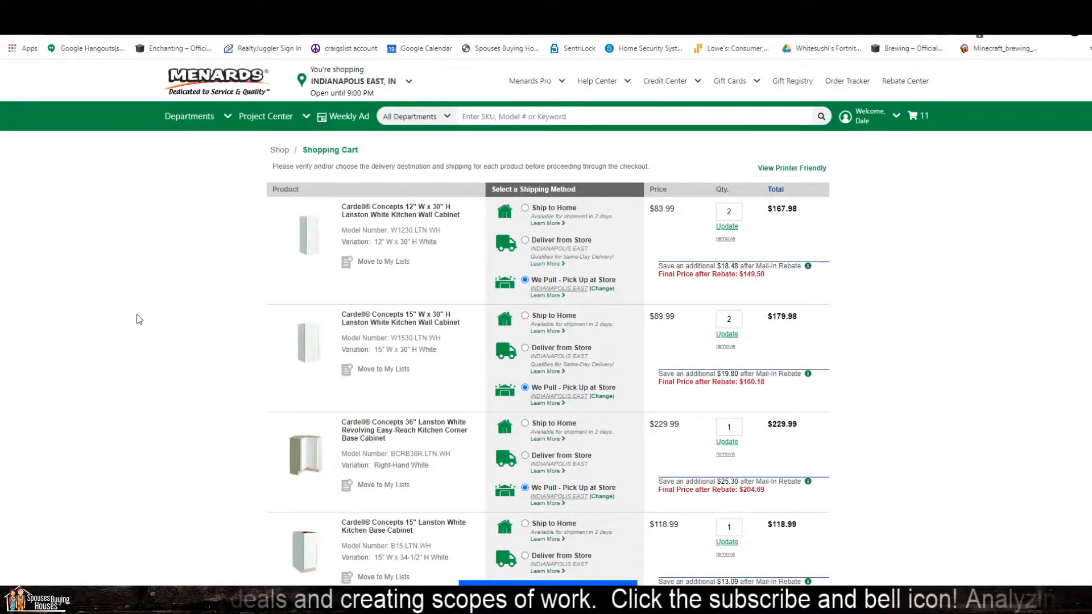
scroll(139, 319, "down", 3)
scroll(137, 319, "down", 8)
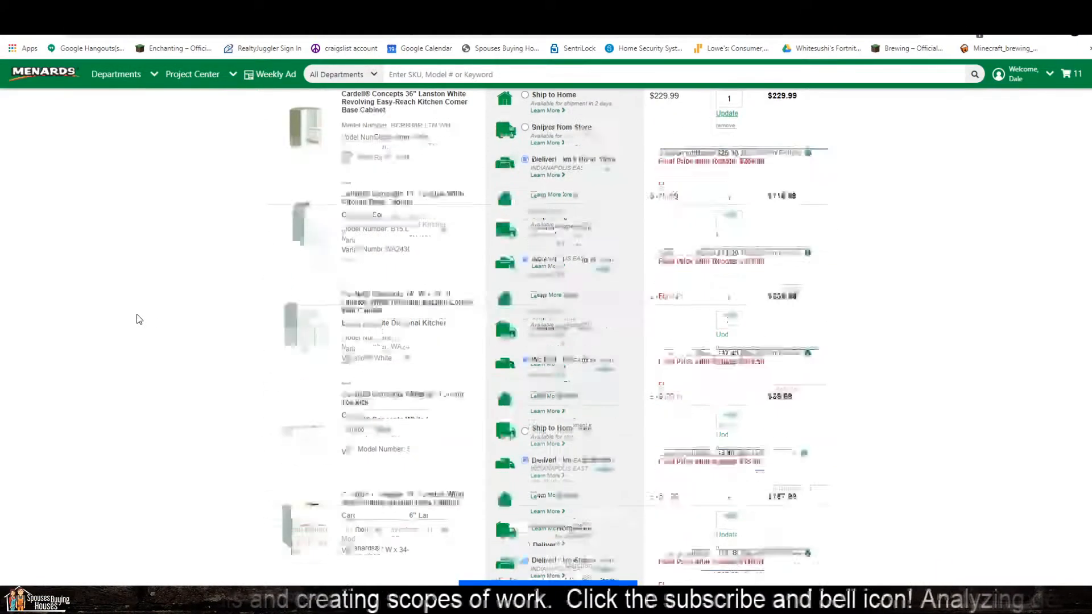
scroll(137, 319, "up", 8)
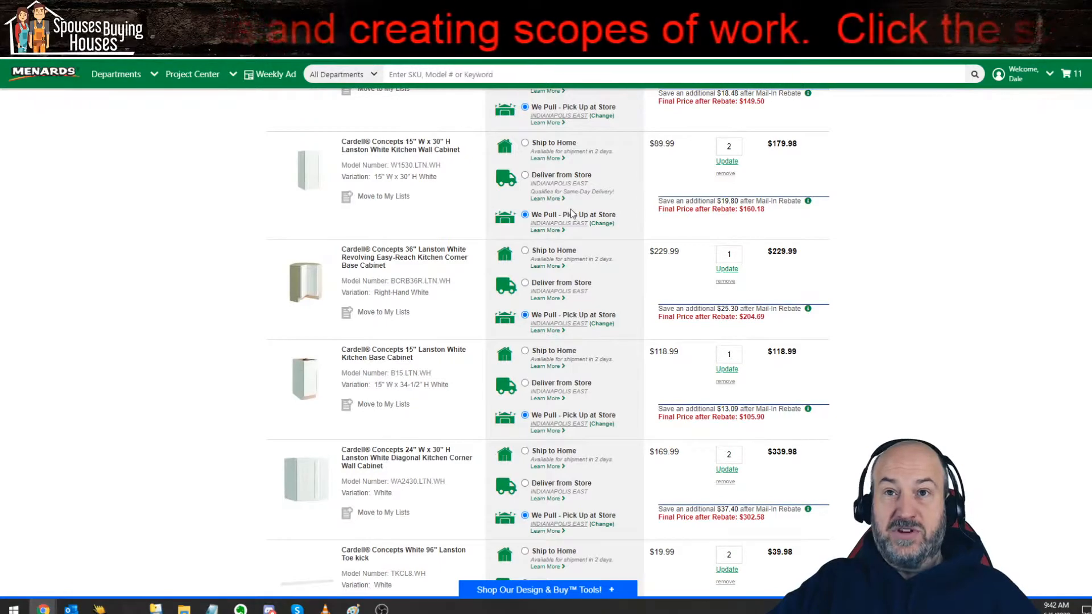
scroll(833, 493, "down", 6)
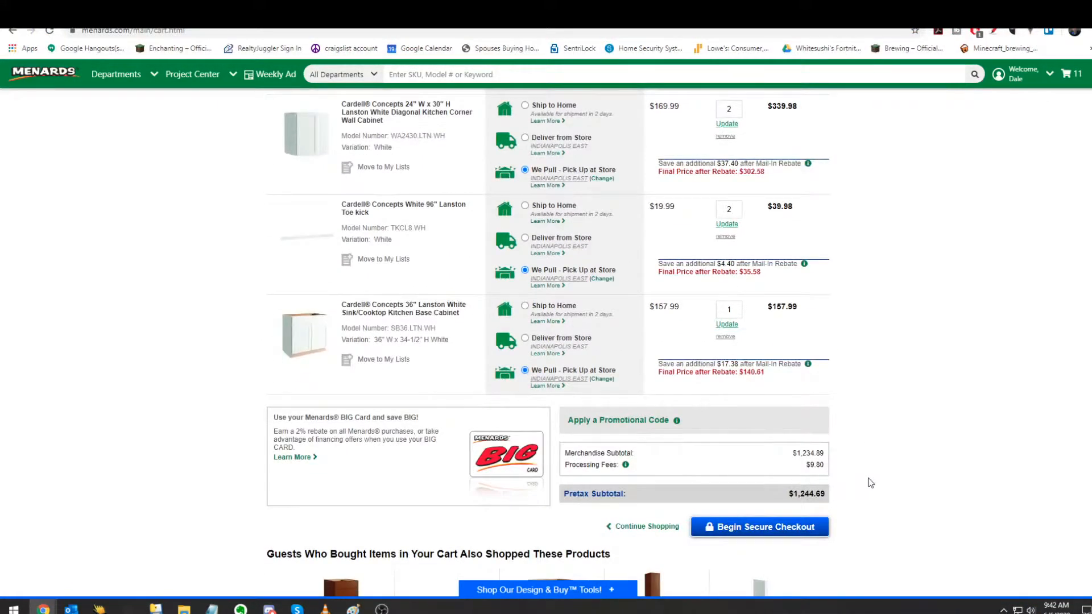
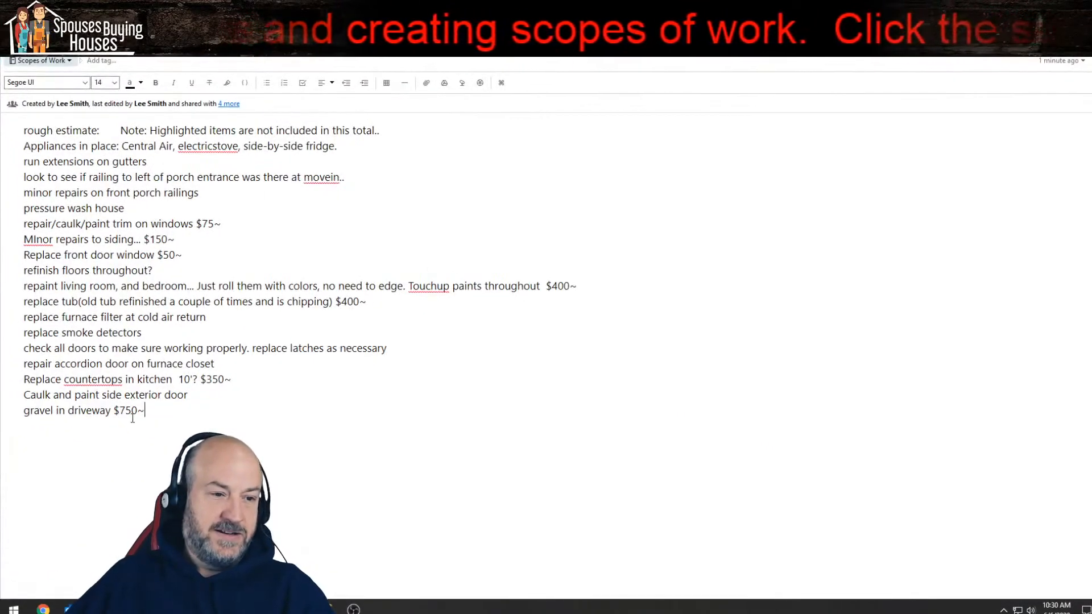
Step: Add the lines "misc" and "final clean $250" below the driveway gravel item in the scope list
key("Return")
type("misc")
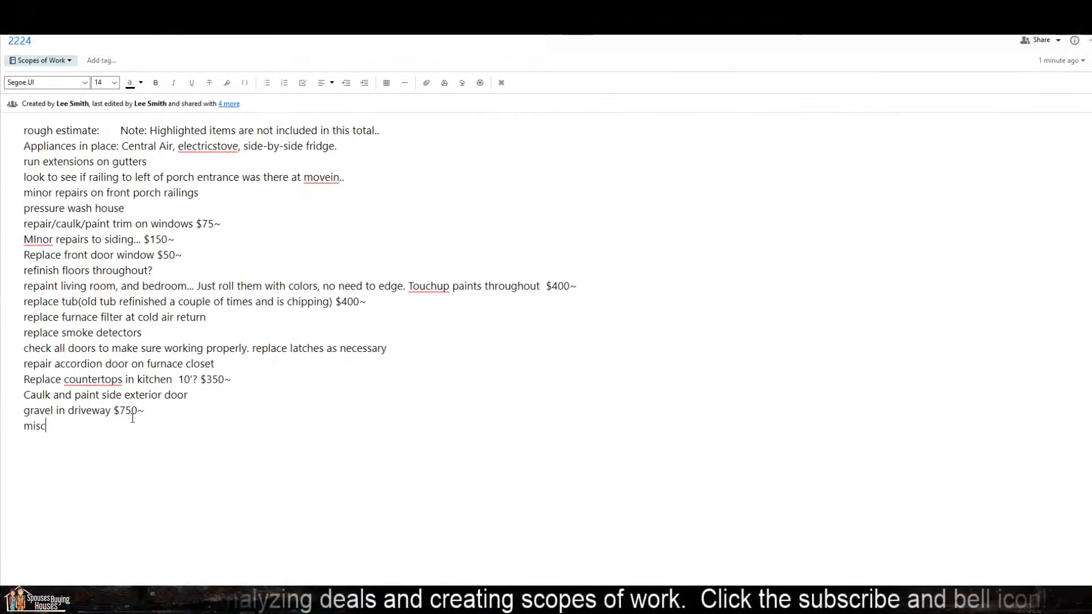
key("Return")
type("final clea")
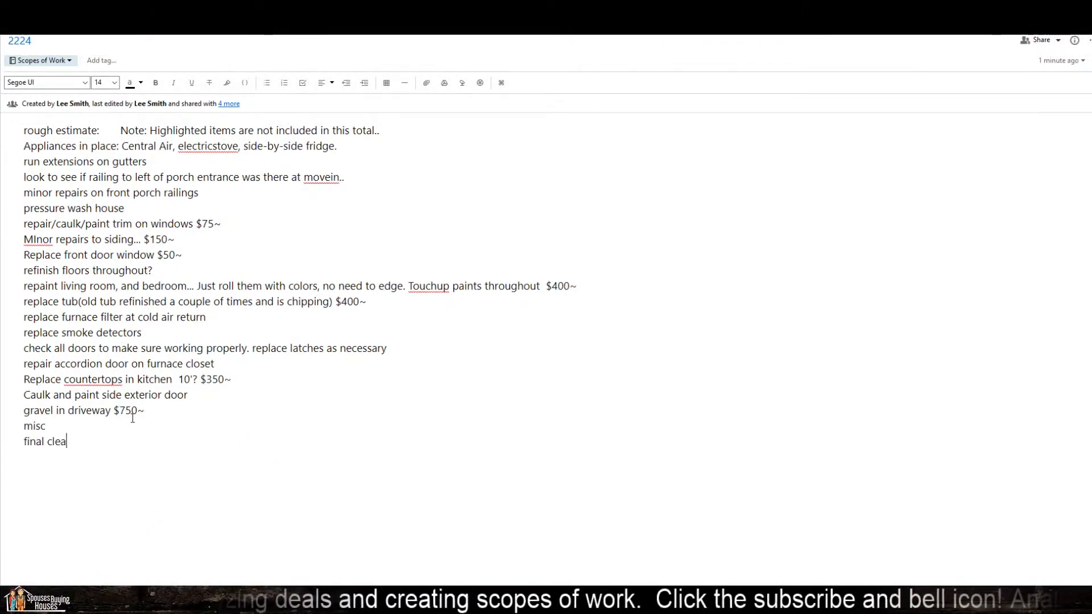
type("n $250")
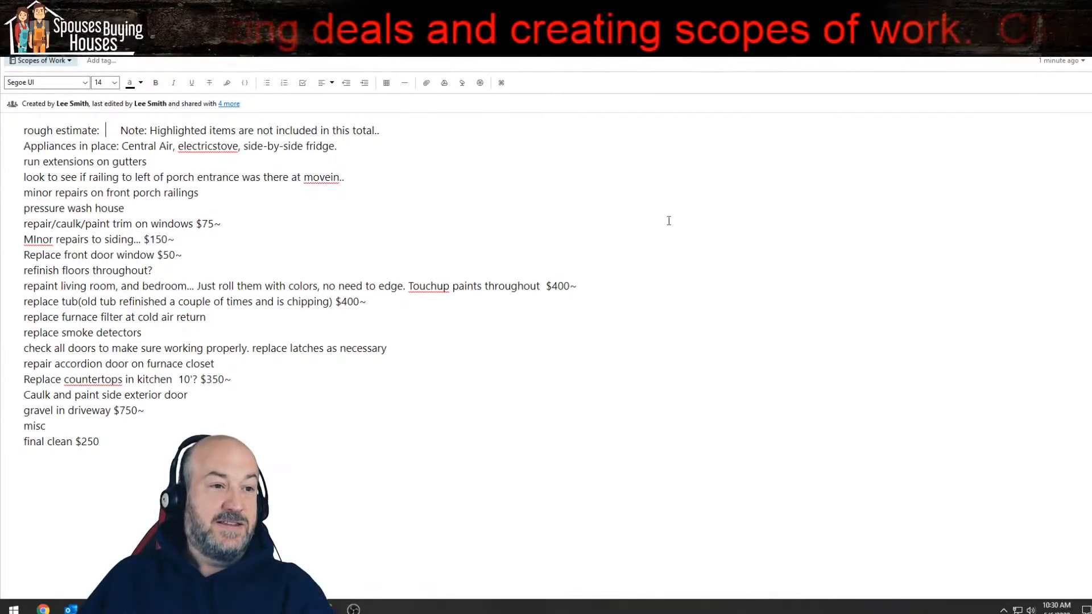
Step: Insert a blank line above the appliances line and separate "electricstove" into two words
key("Return")
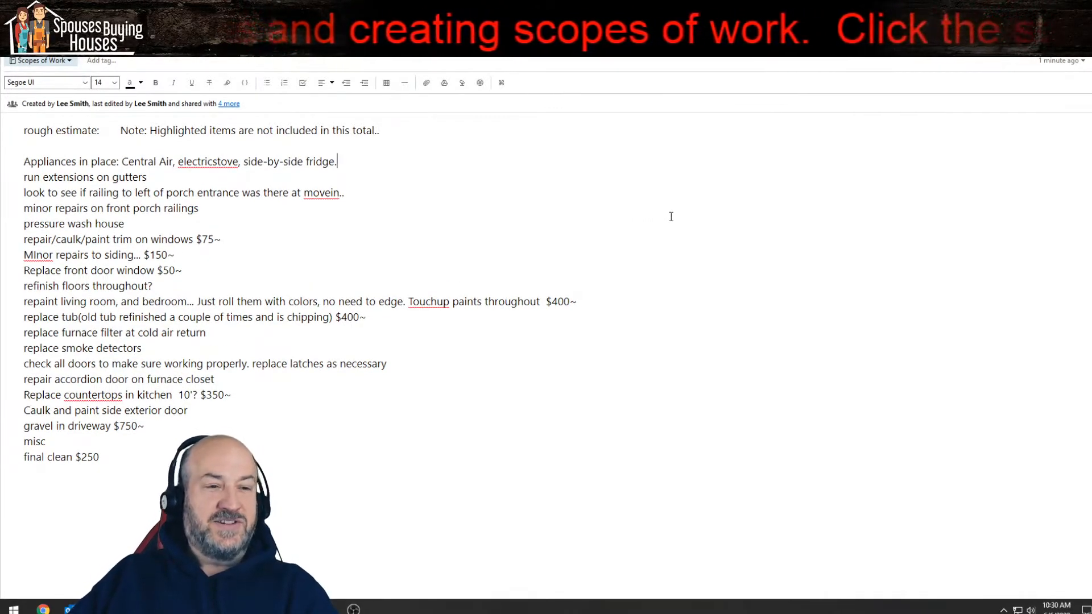
key("Left")
key("Left")
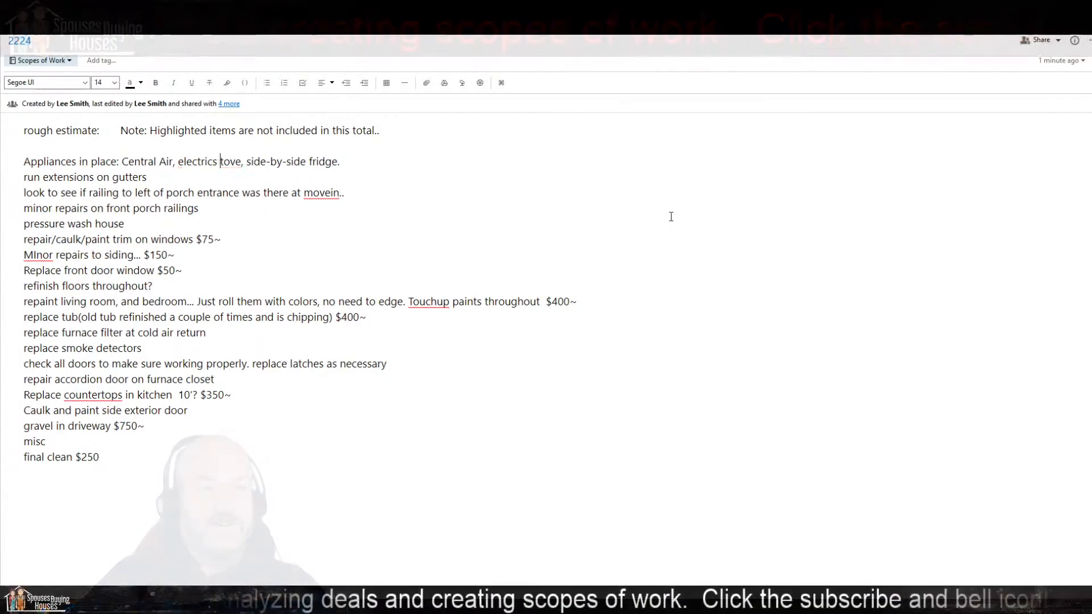
key("BackSpace")
key("Left")
key("Right")
key("End")
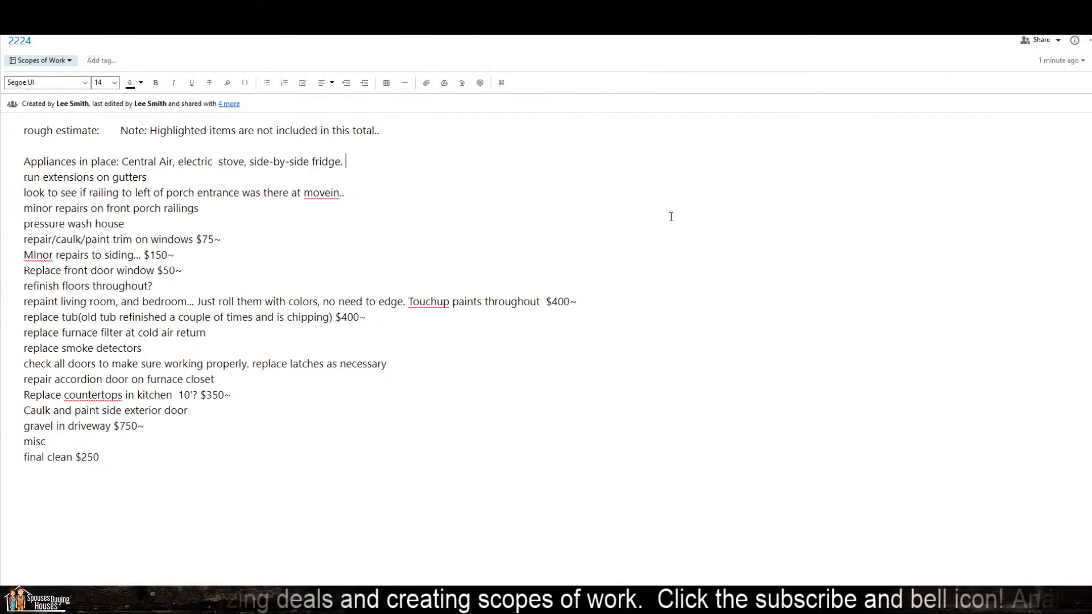
Step: Insert a blank line below the appliances line and price the gutter extensions at $100~
key("Return")
key("Down")
key("End")
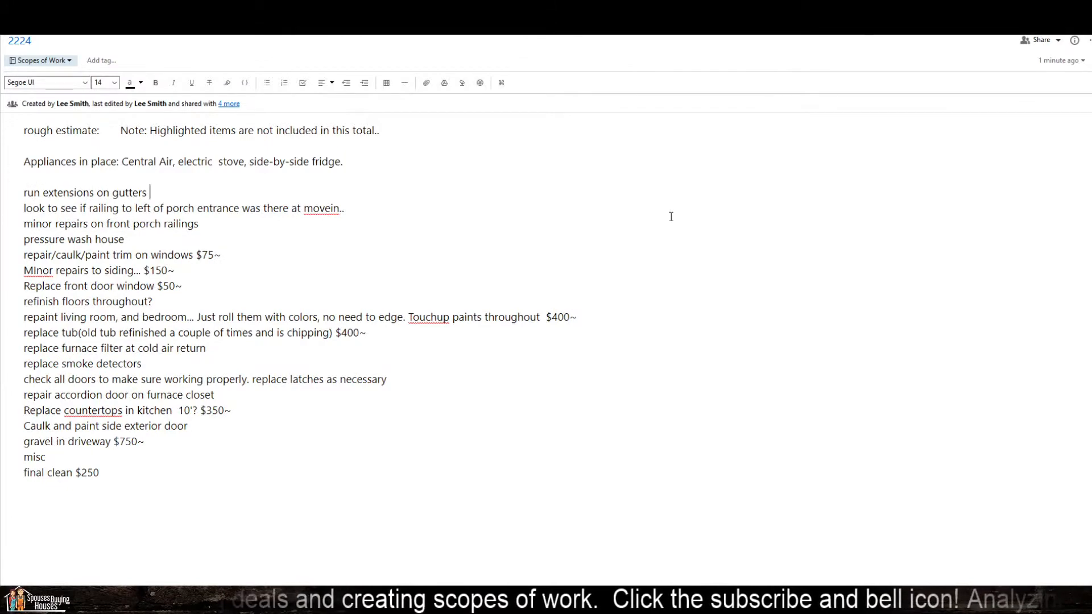
type("$100~")
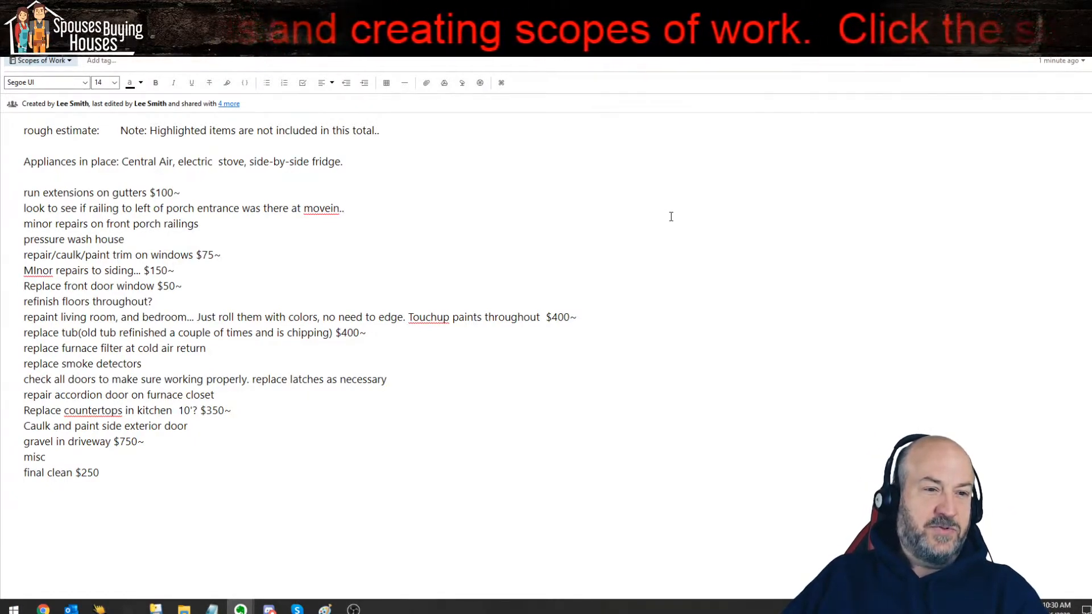
Step: Prefix the porch railing check with the responsible person's name and highlight the whole line
key("shift+Home")
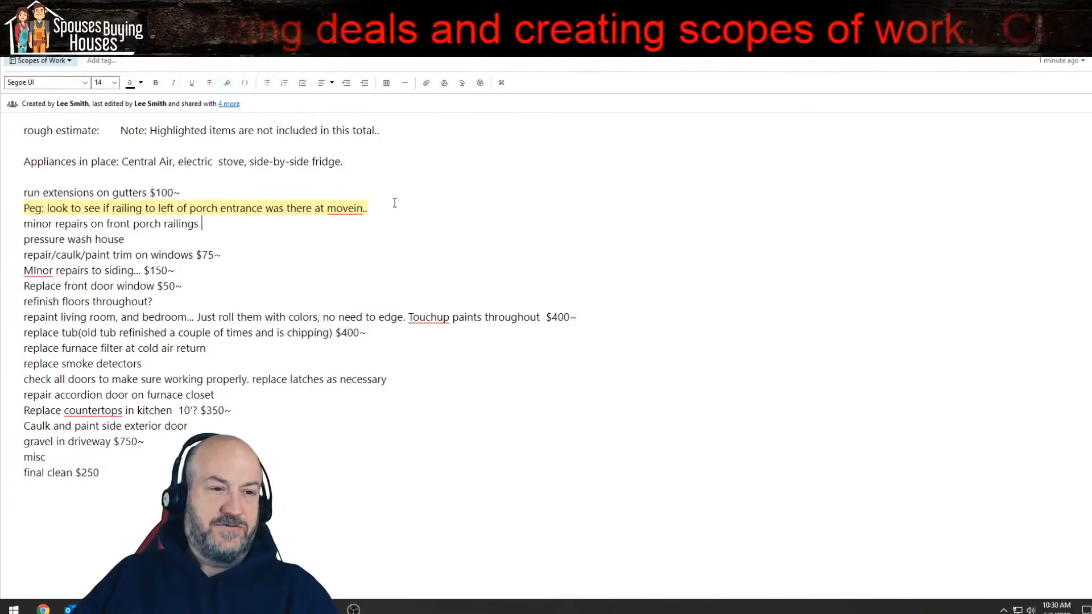
Step: Price the minor front porch railing repairs at $100~ and the house pressure wash at $250~
type("$")
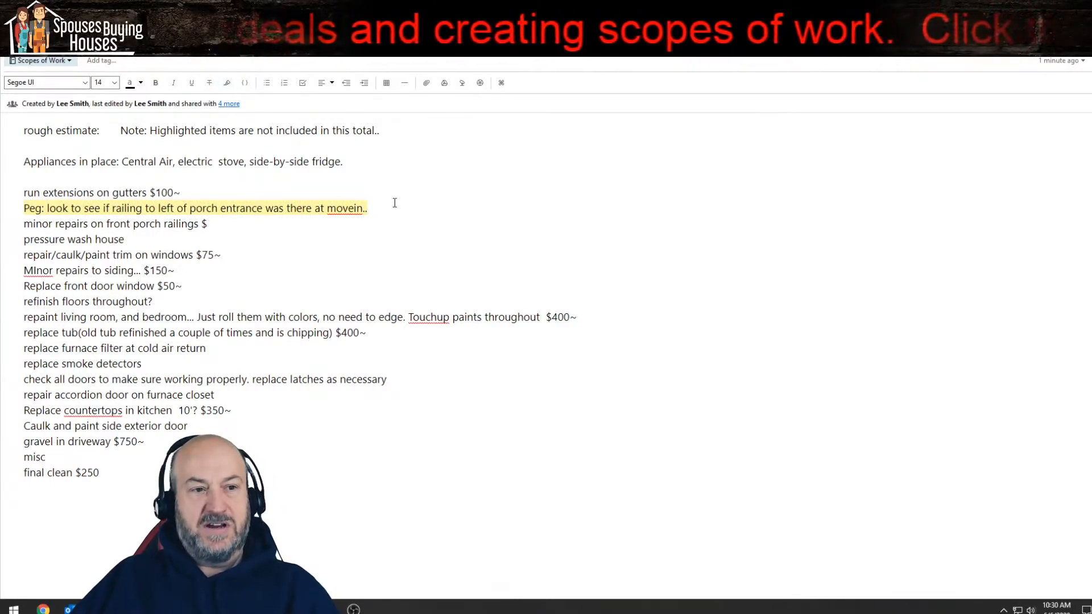
type("100~")
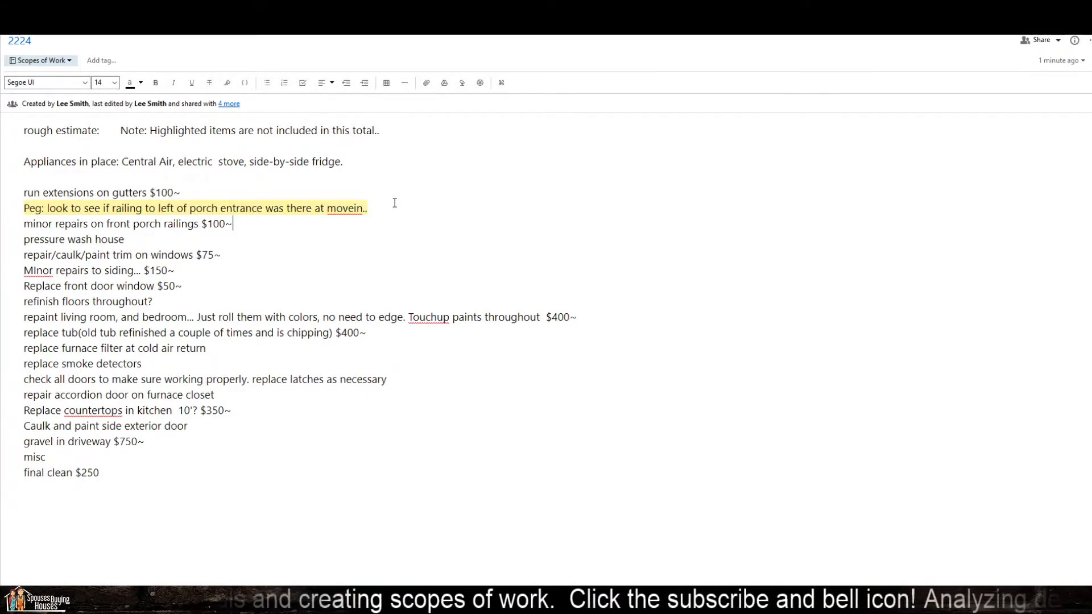
type("$250")
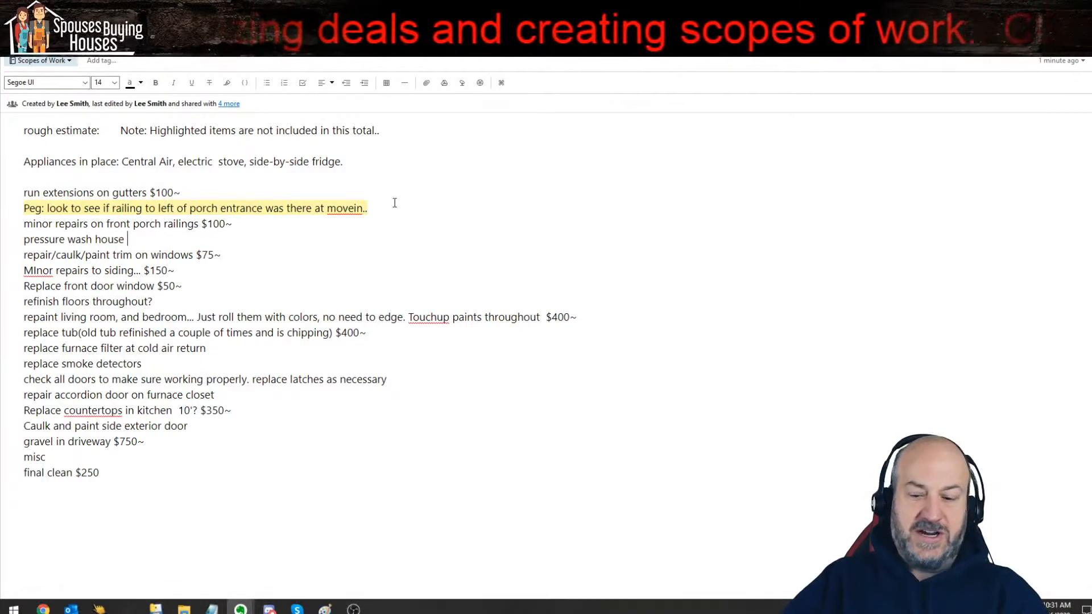
type("~")
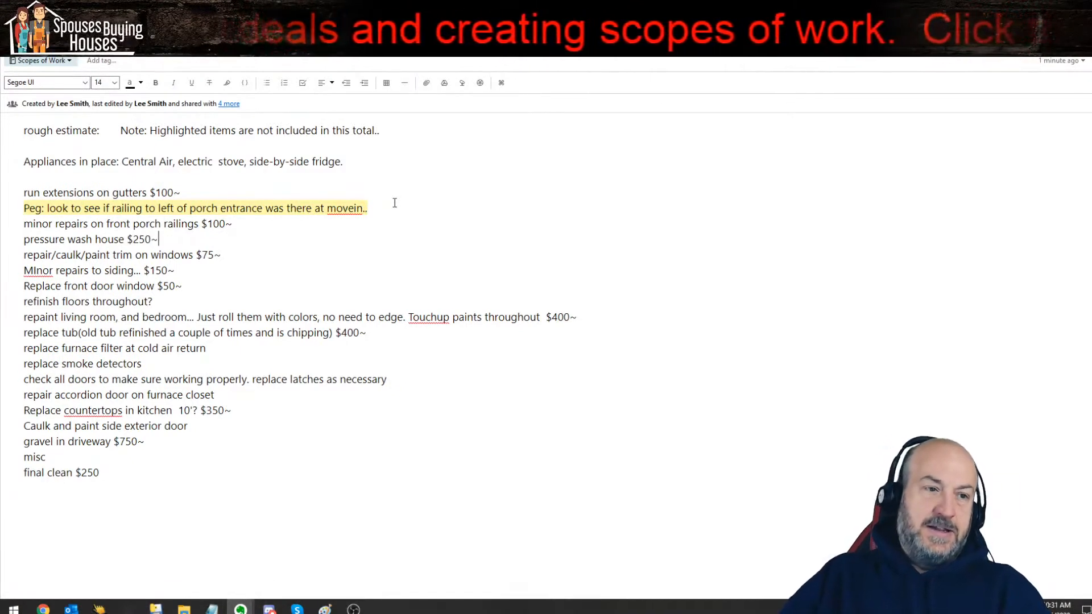
Step: Add a highlighted "paint garage $500~" line below the driveway gravel item
key("Down")
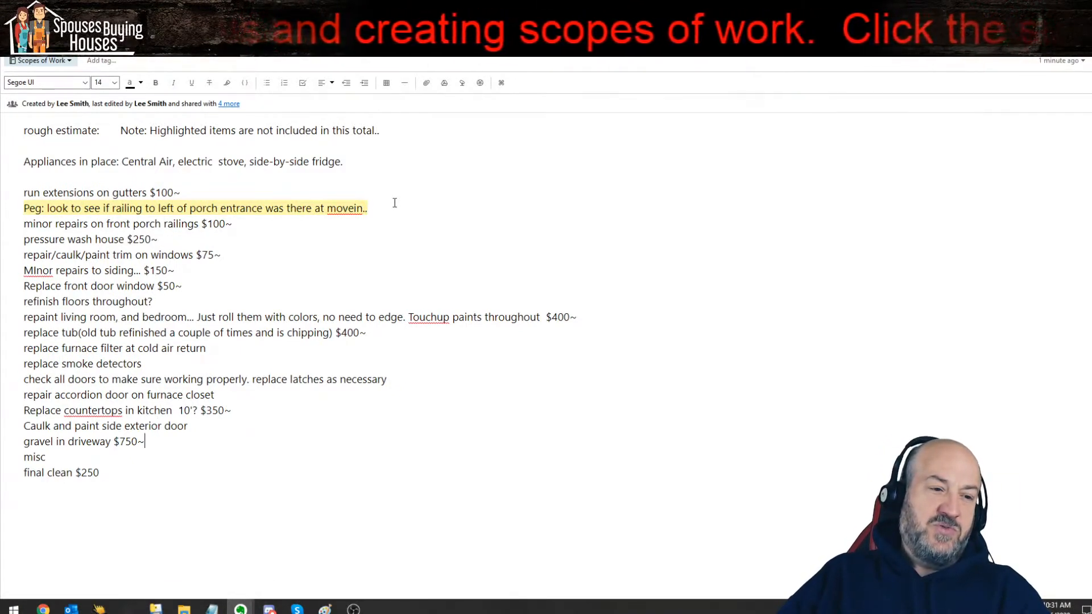
key("Return")
type("pai")
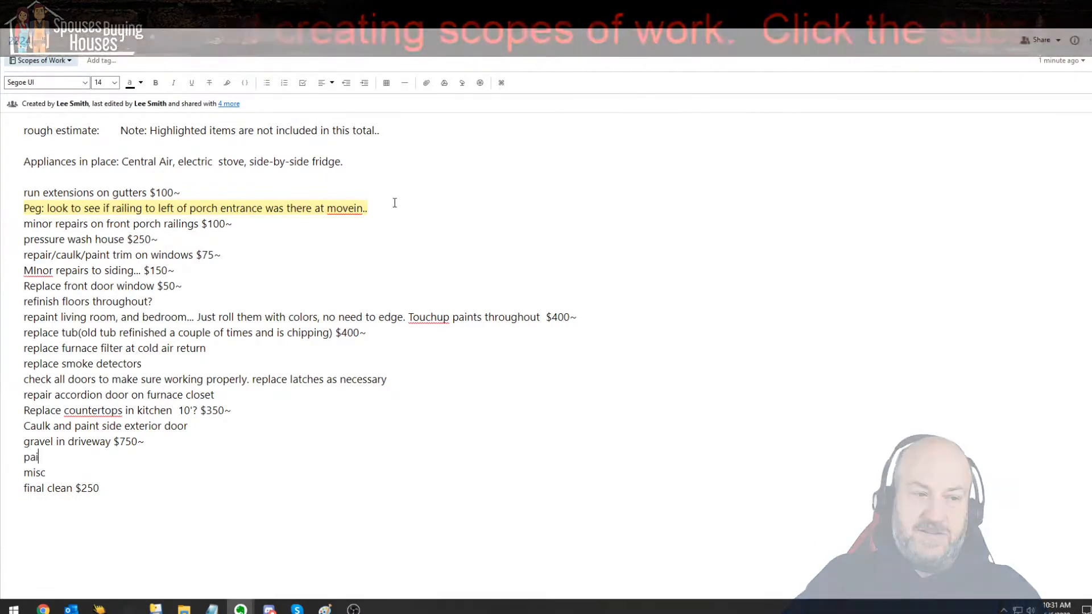
type("nt garage $500~")
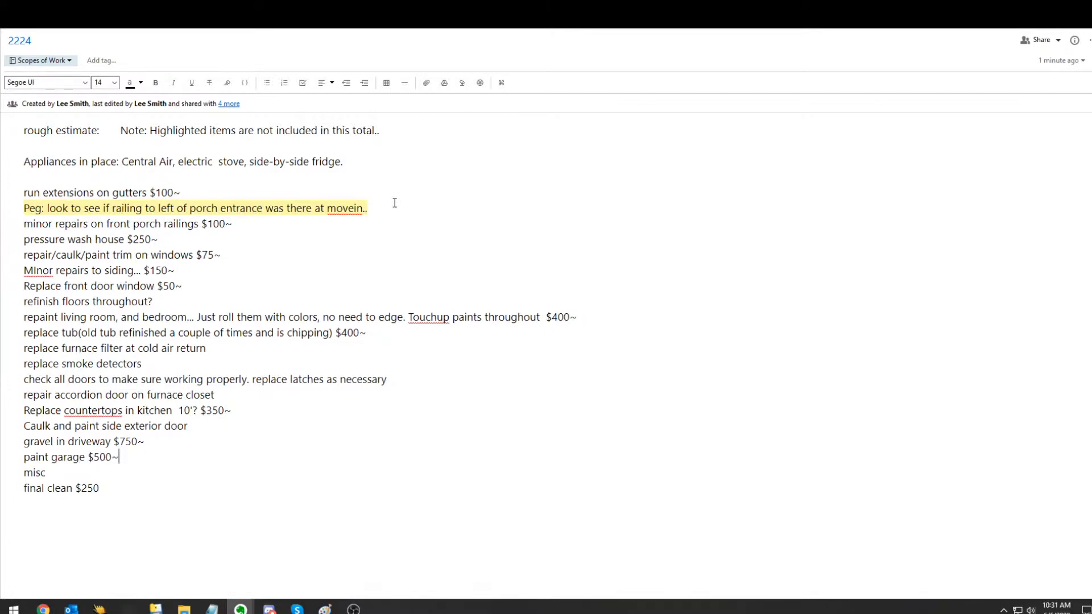
key("shift+Home")
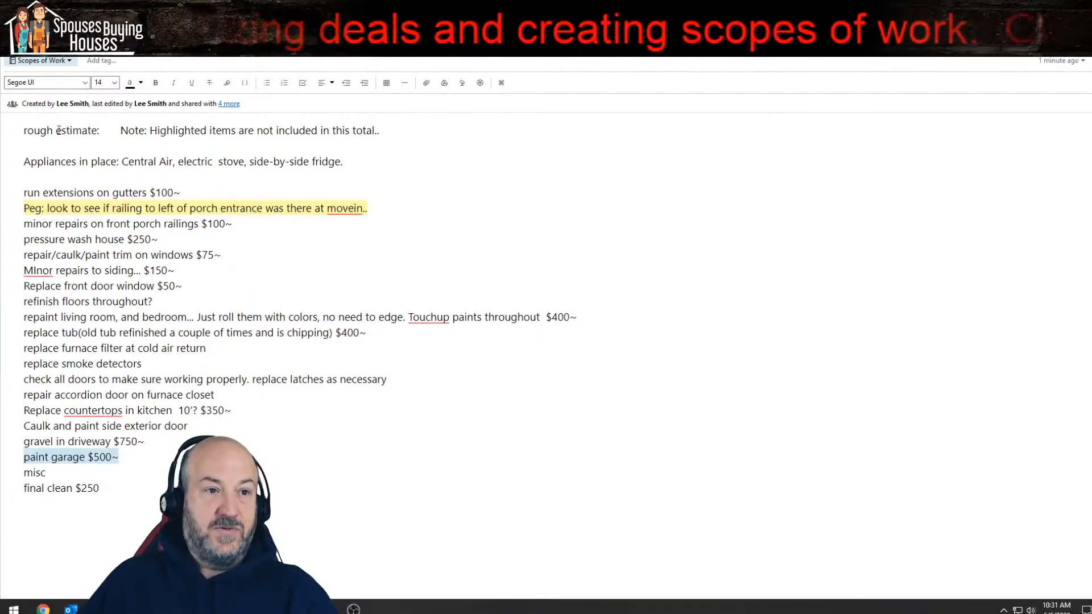
left_click(228, 83)
left_click(368, 235)
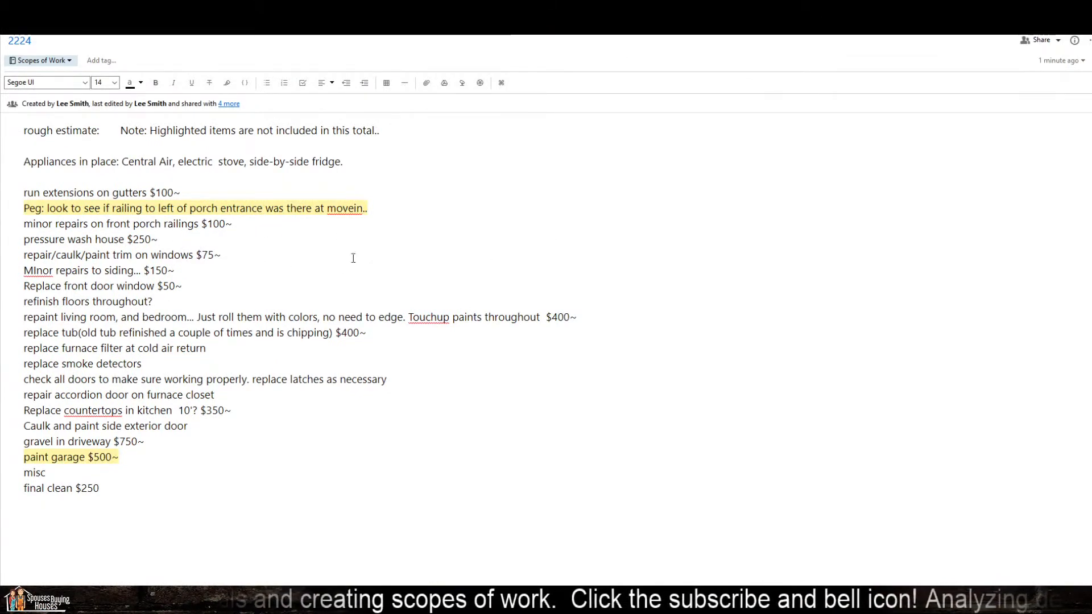
Step: Change the price of repairing, caulking and painting the window trim to $100~
left_click(222, 255)
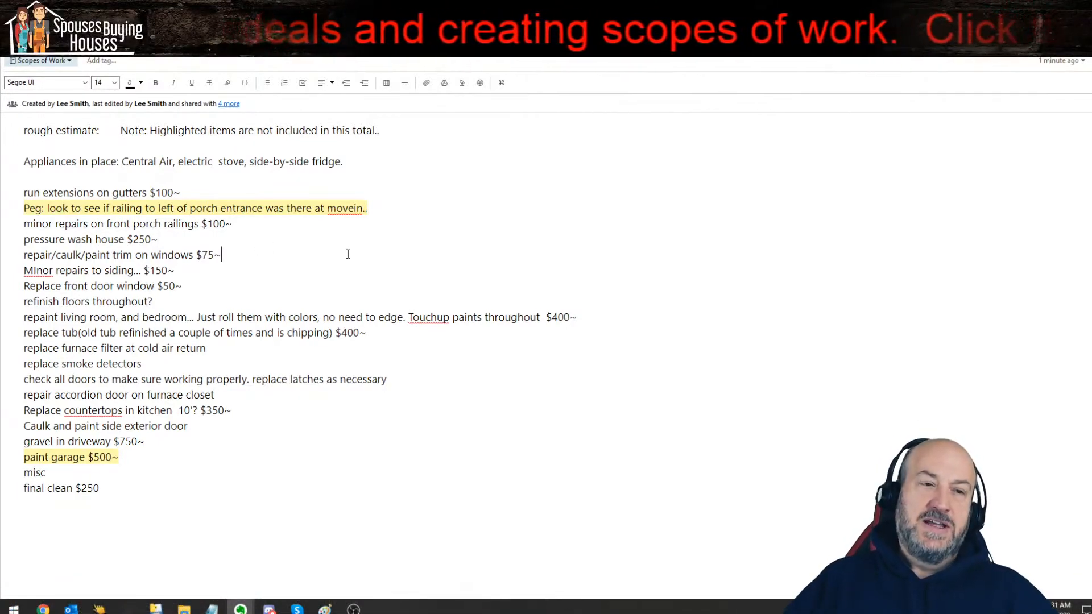
key("Left")
key("shift+Left")
key("shift+Left")
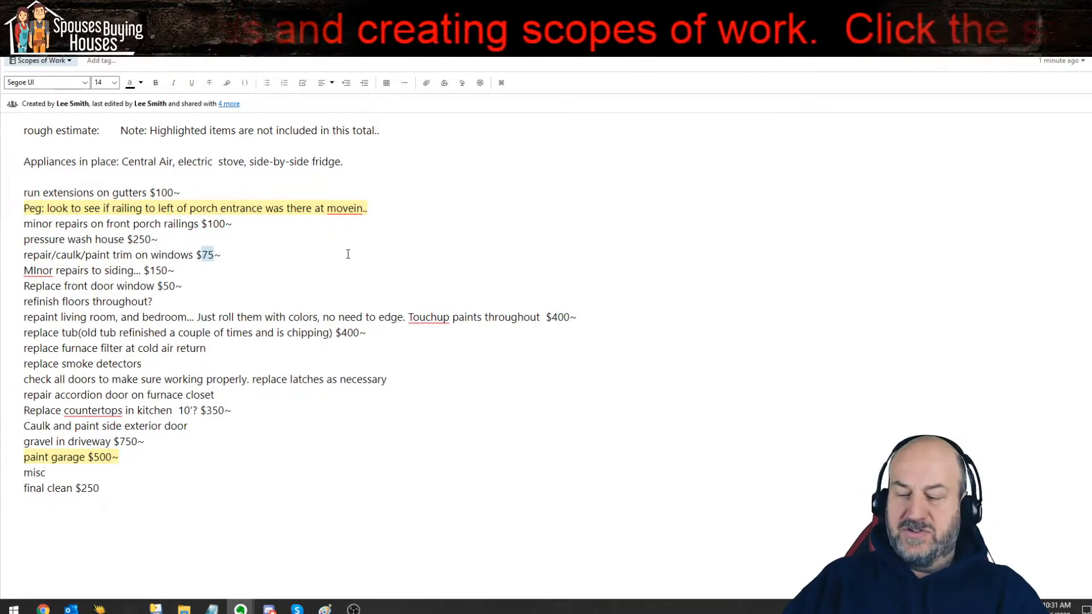
type("12")
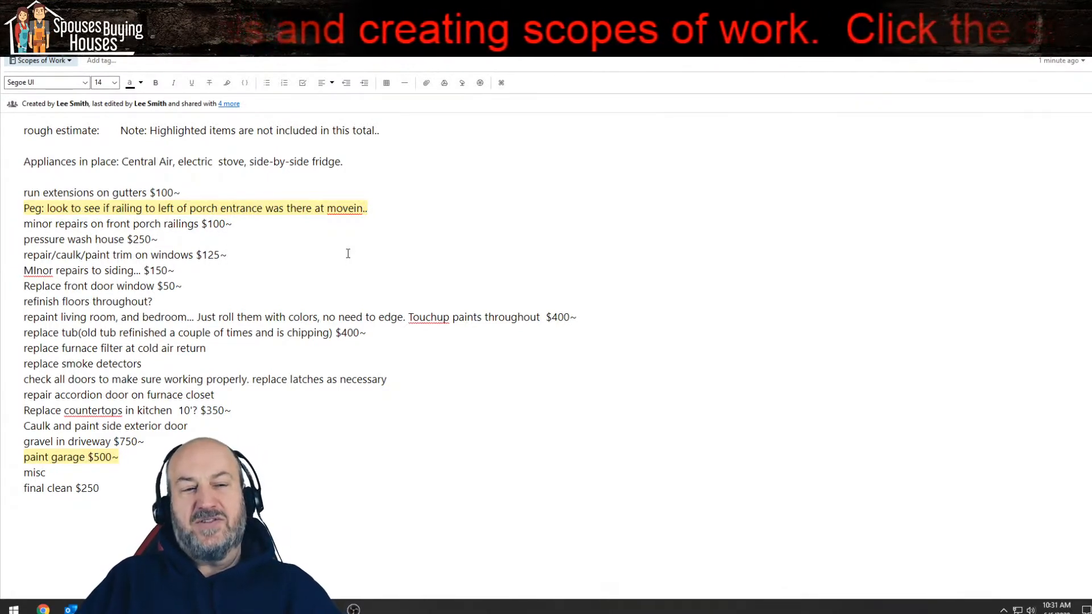
key("shift+Left")
key("shift+Left")
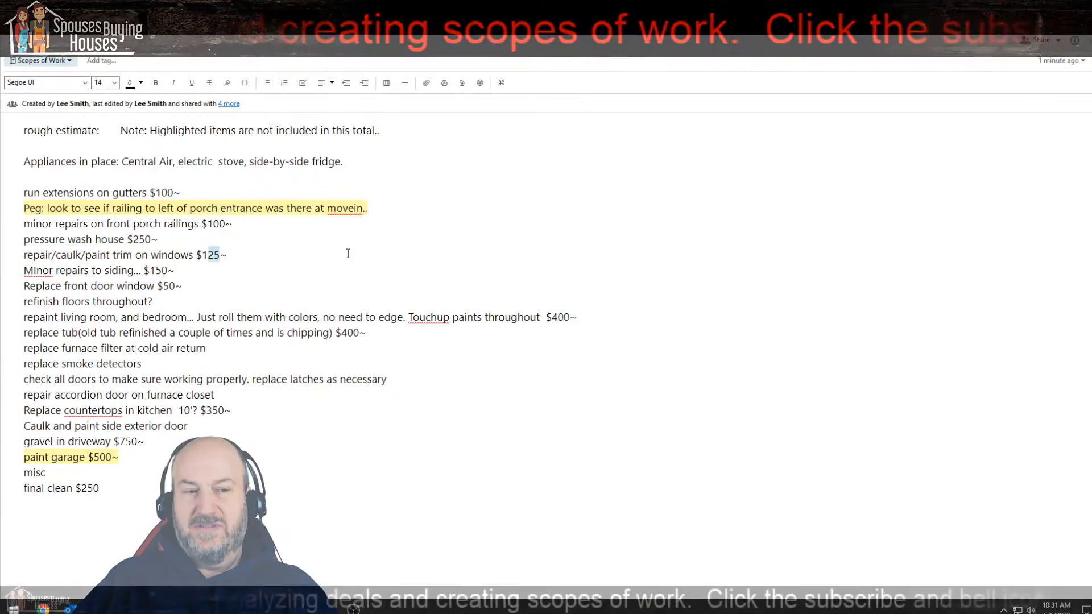
type("00")
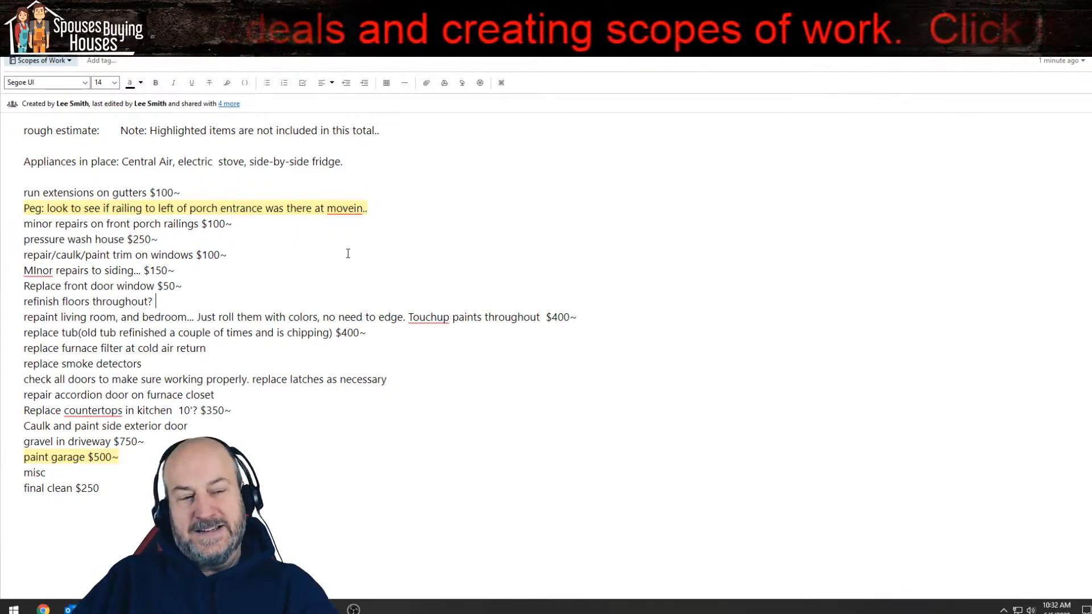
Step: Highlight the "refinish floors throughout?" line to exclude it from the estimate total
key("shift+Home")
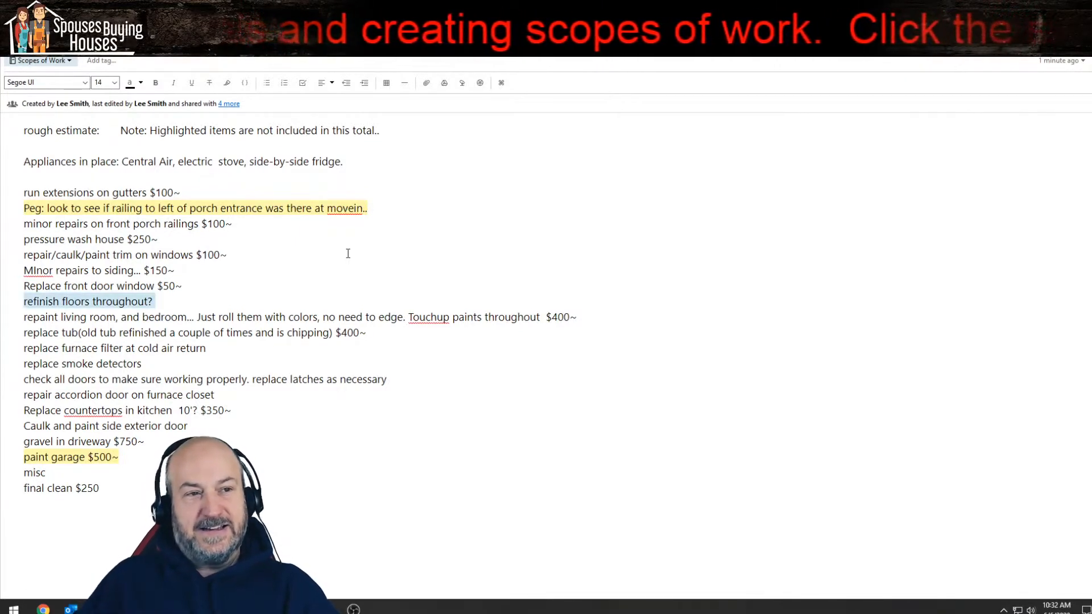
left_click(227, 84)
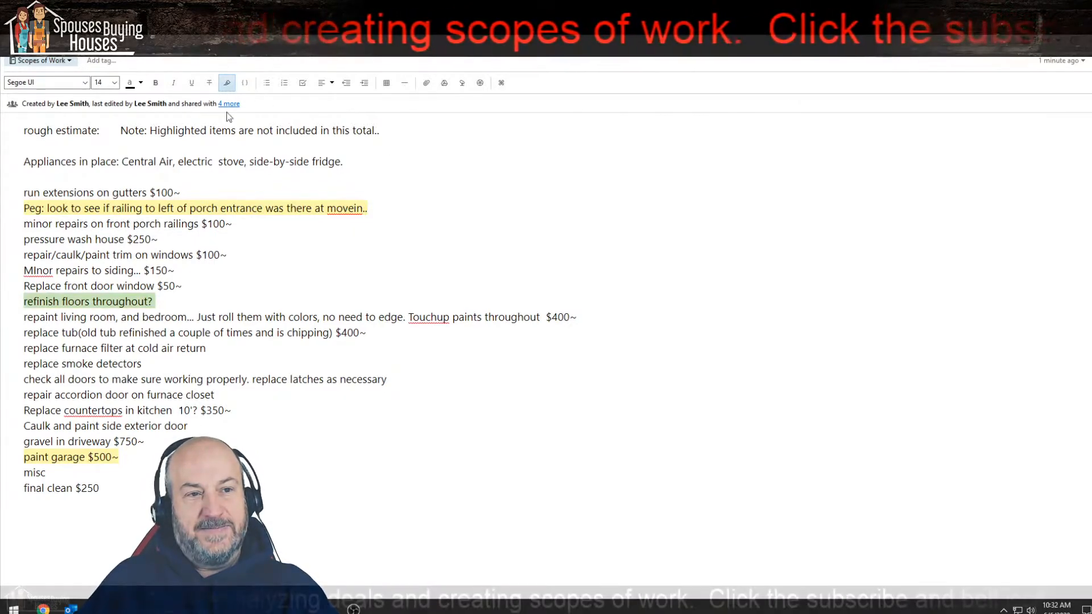
left_click(294, 309)
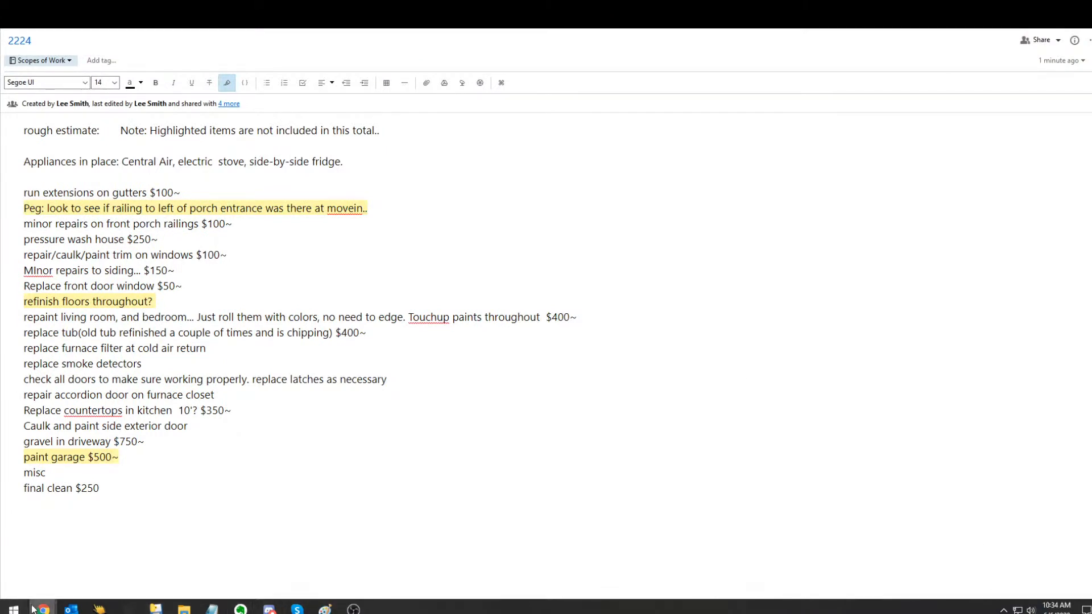
Step: Open Calculator beside the note and multiply 12 by 9 for the first floor area
key("super")
type("cal")
key("Return")
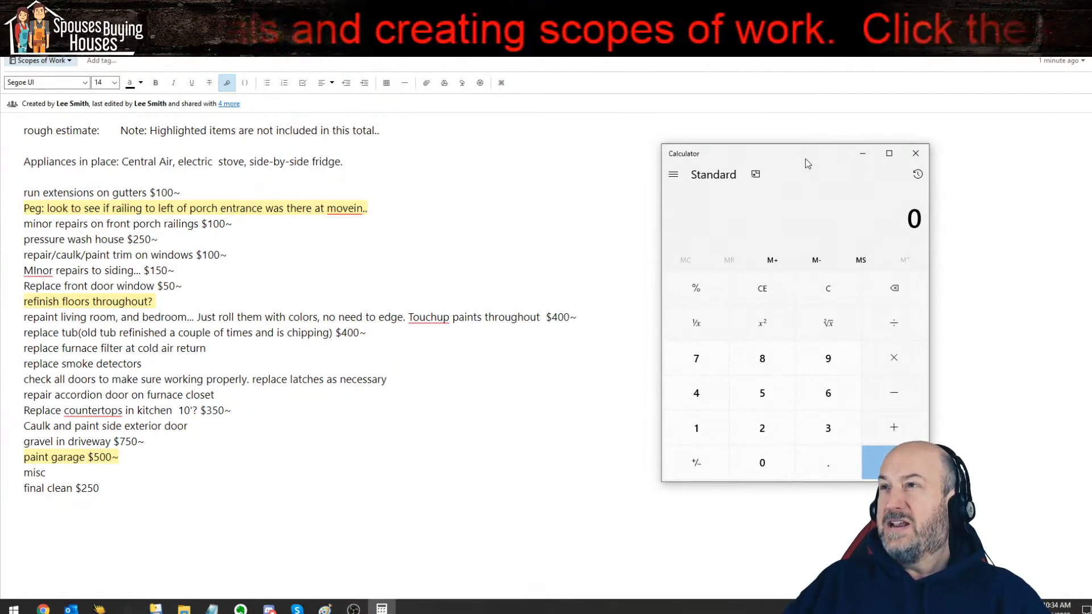
type("12")
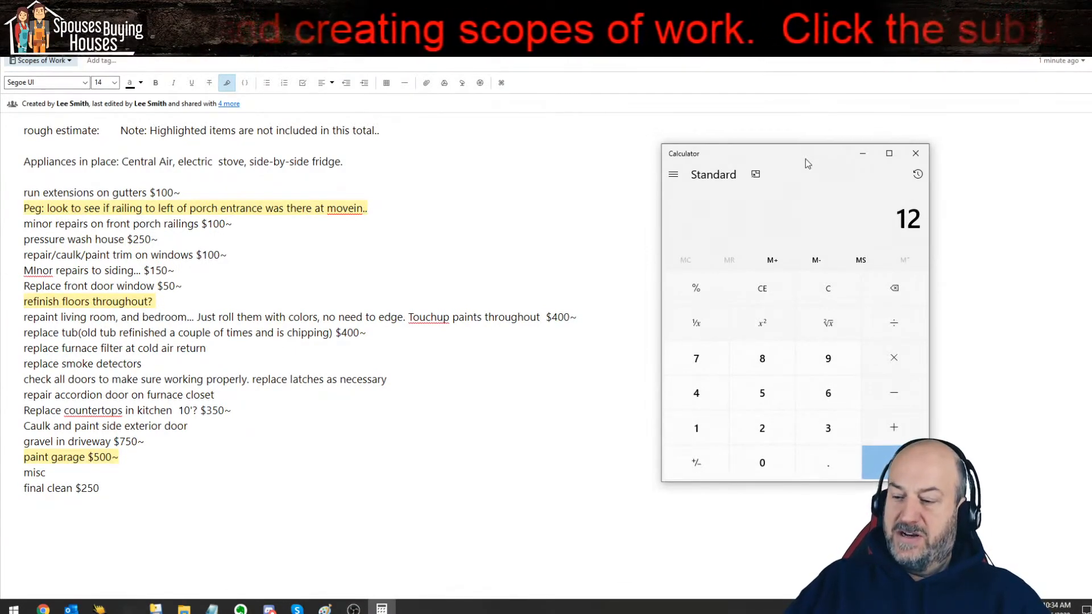
type("*9")
key("Return")
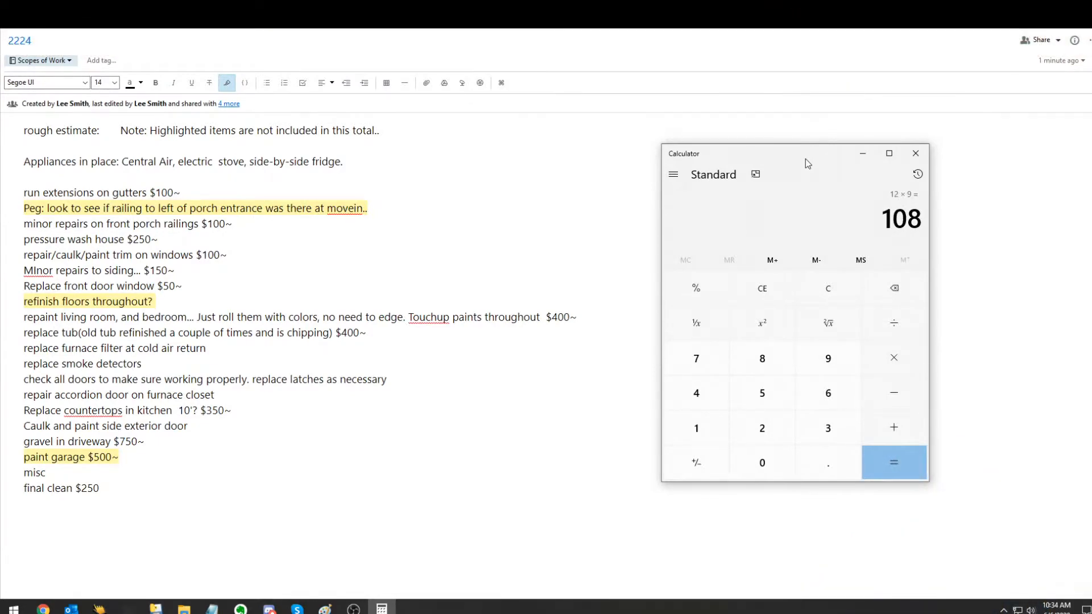
Step: Clear the calculation and multiply 12 by 15 for the next floor area
key("Escape")
type("1")
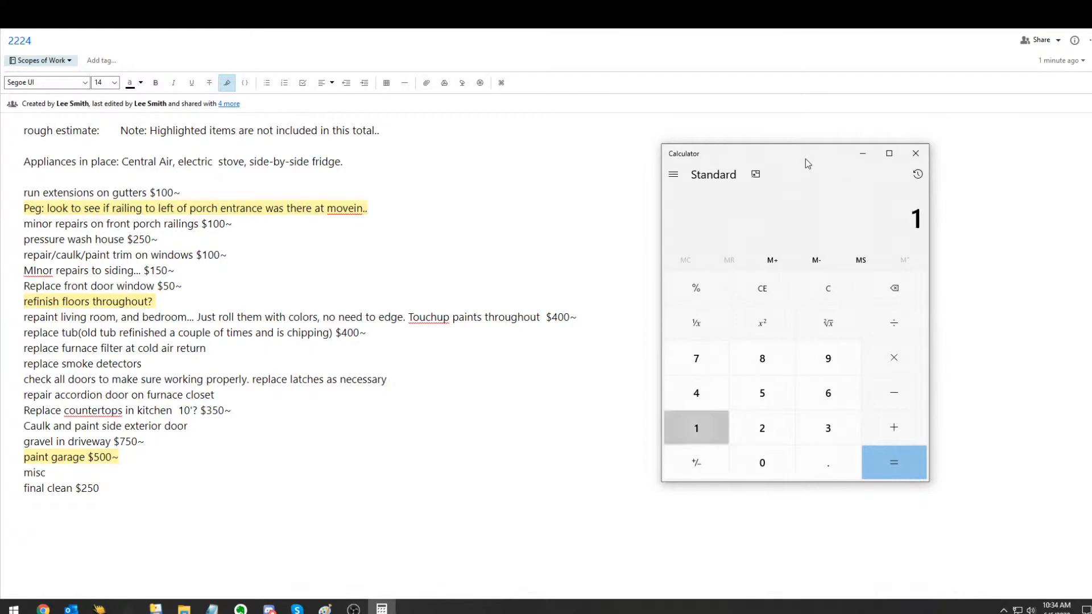
type("2*15")
key("Return")
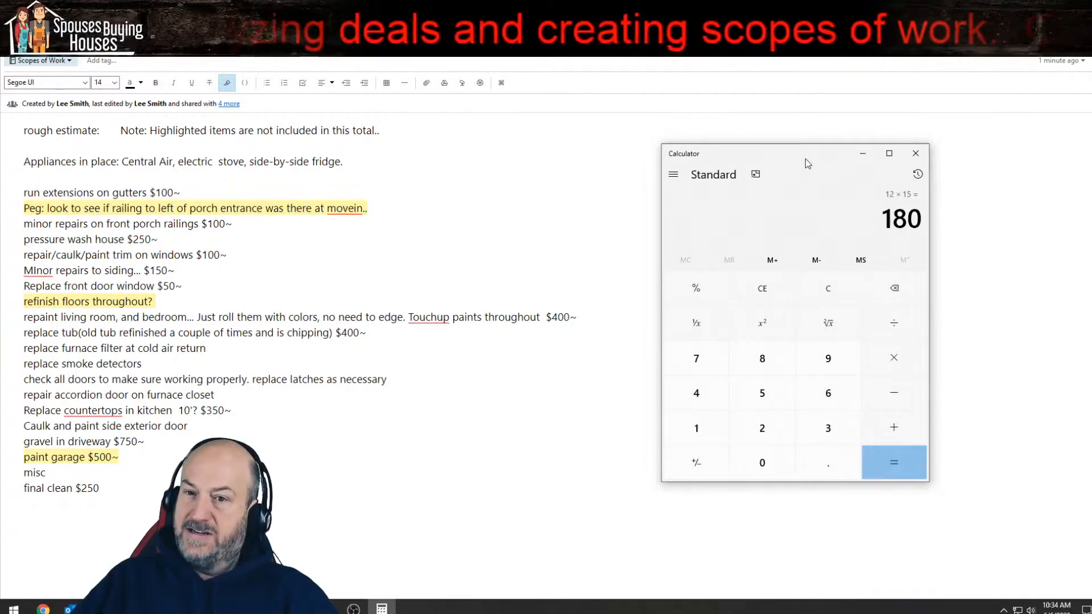
Step: Add 108, 144 and 80 to the 12 by 15 area and compute the sum
type("+ 108 ")
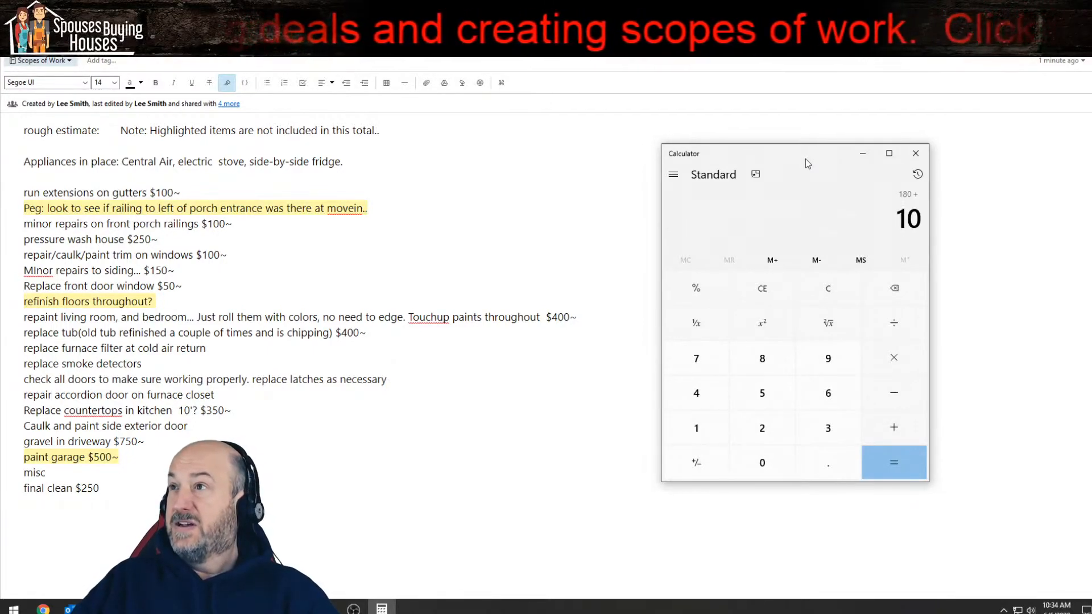
type("+ ")
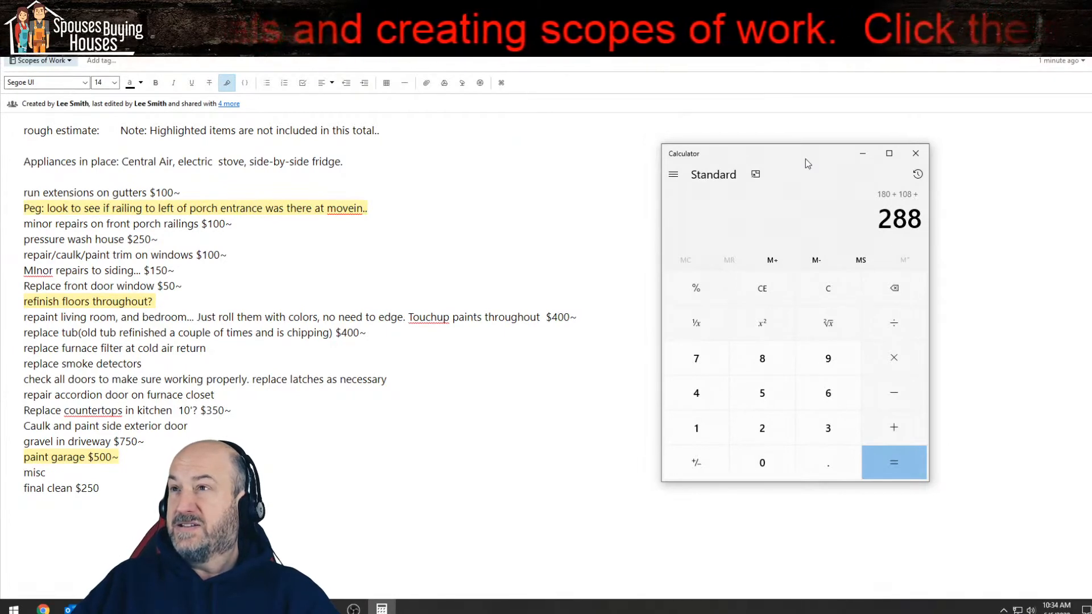
type("144 + 80")
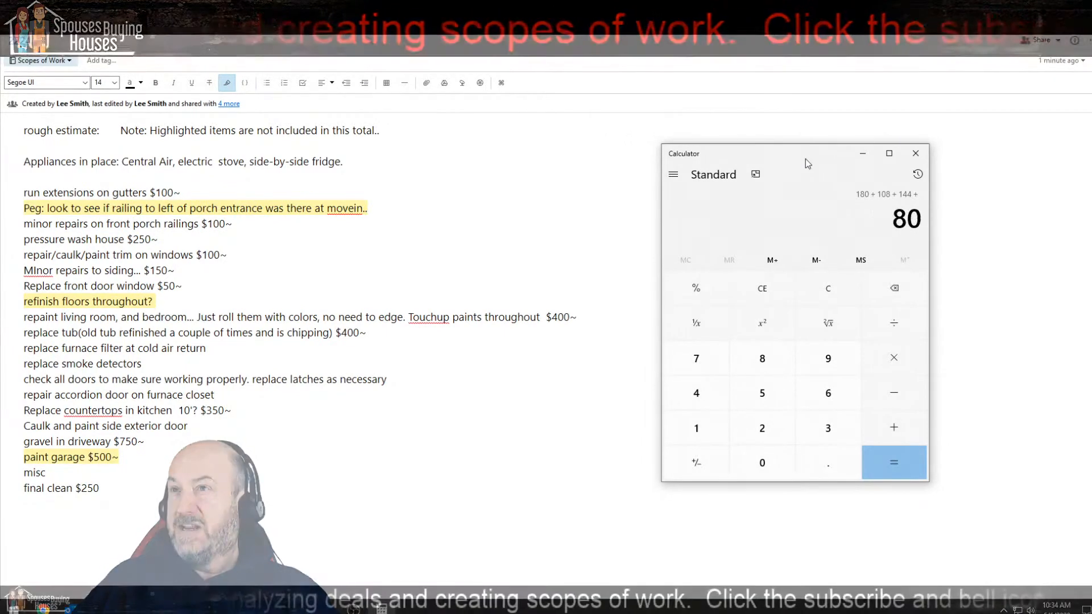
key("Return")
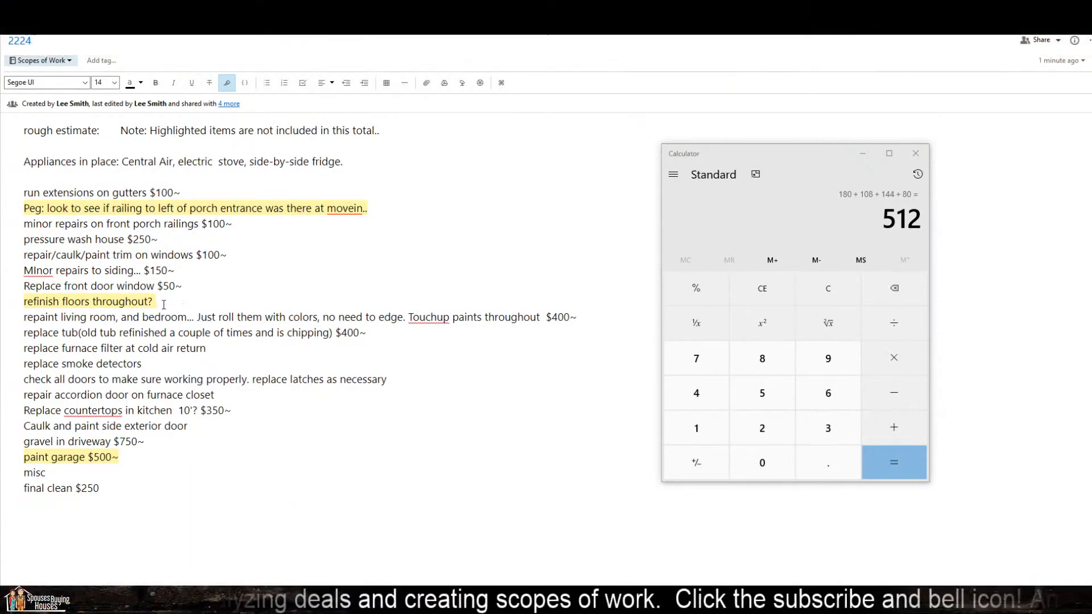
Step: Append the price options "$1000 to refinish, $1650 to LVP" to the highlighted "refinish floors throughout?" line
left_click(164, 305)
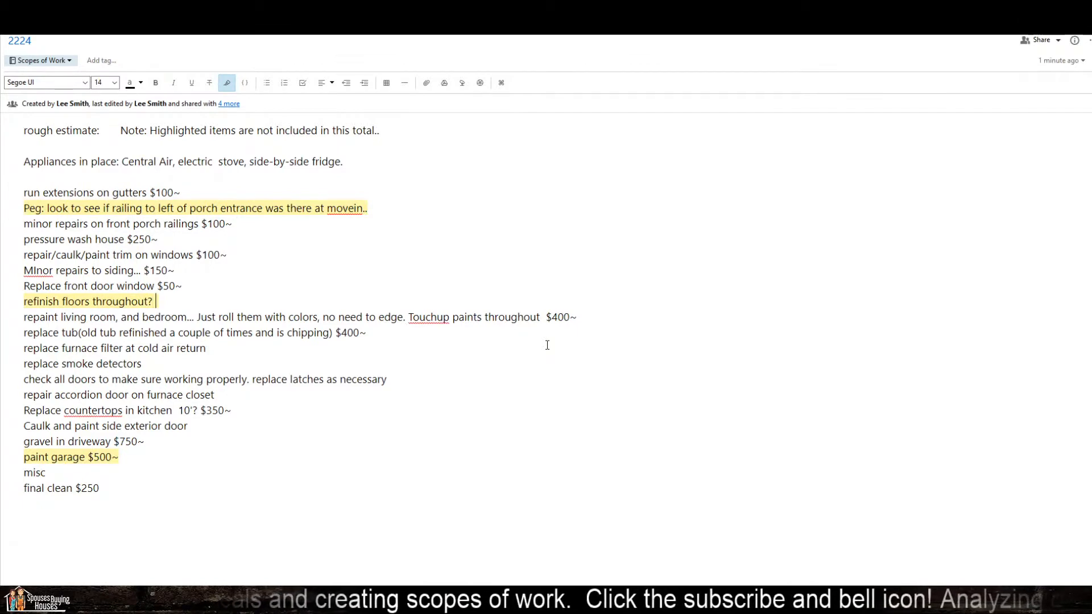
type("$1000 ")
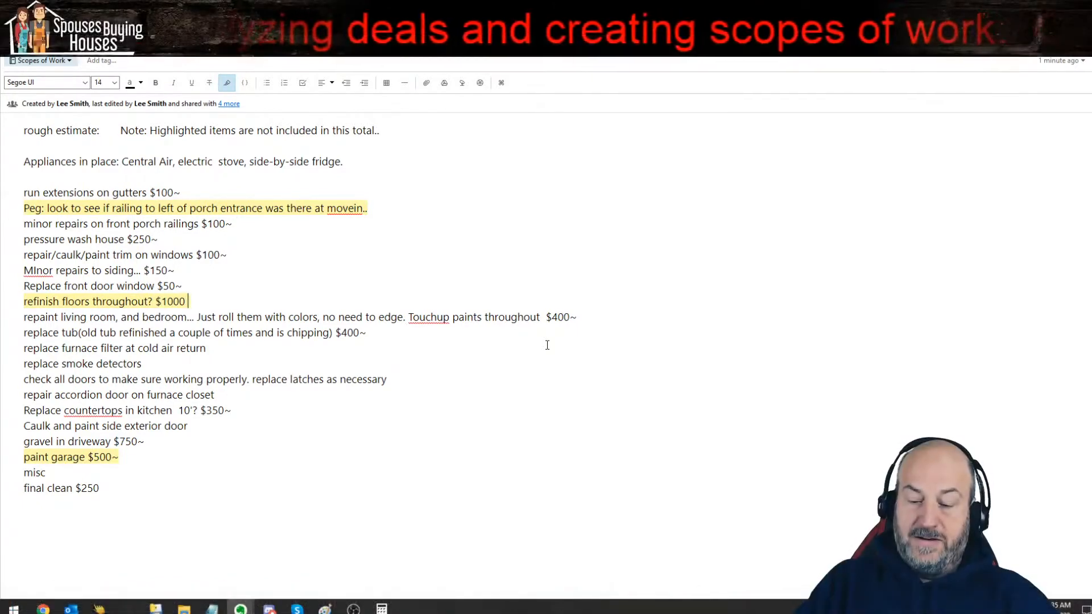
type("to refinish,")
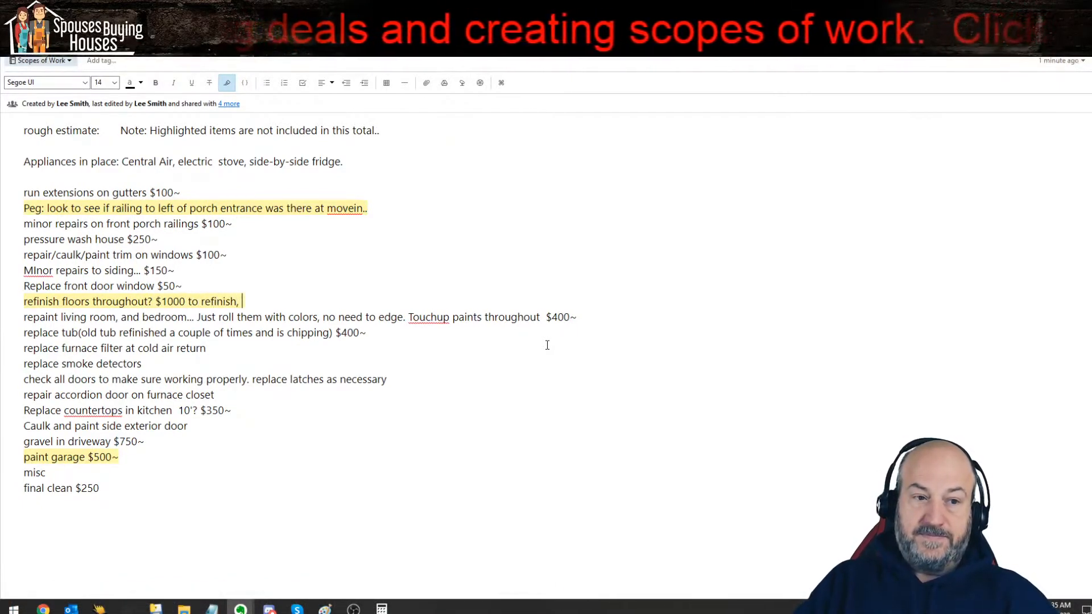
type(" $1500")
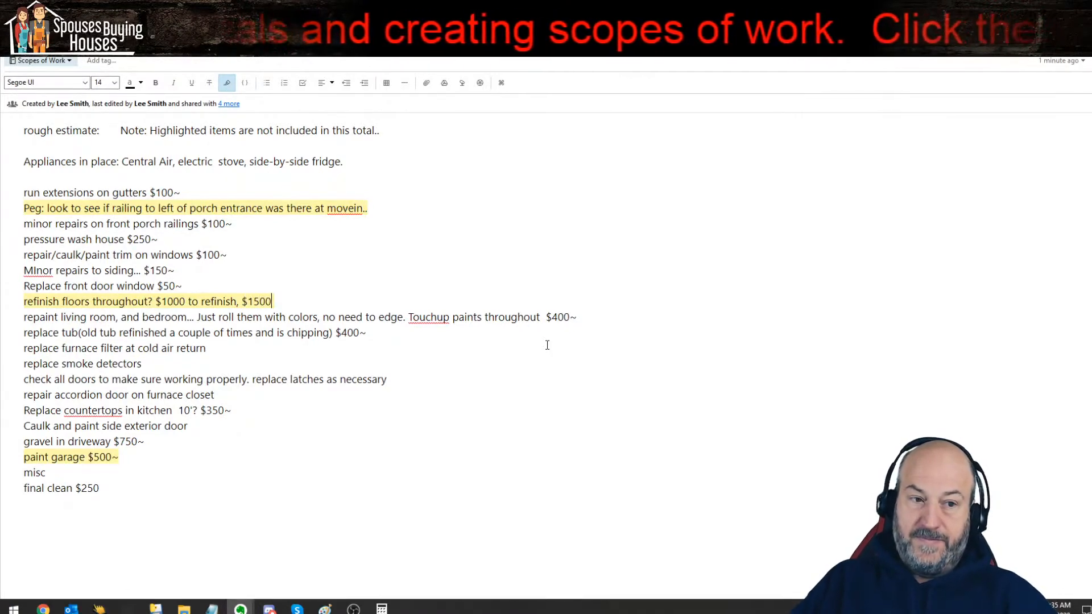
type(" tpo")
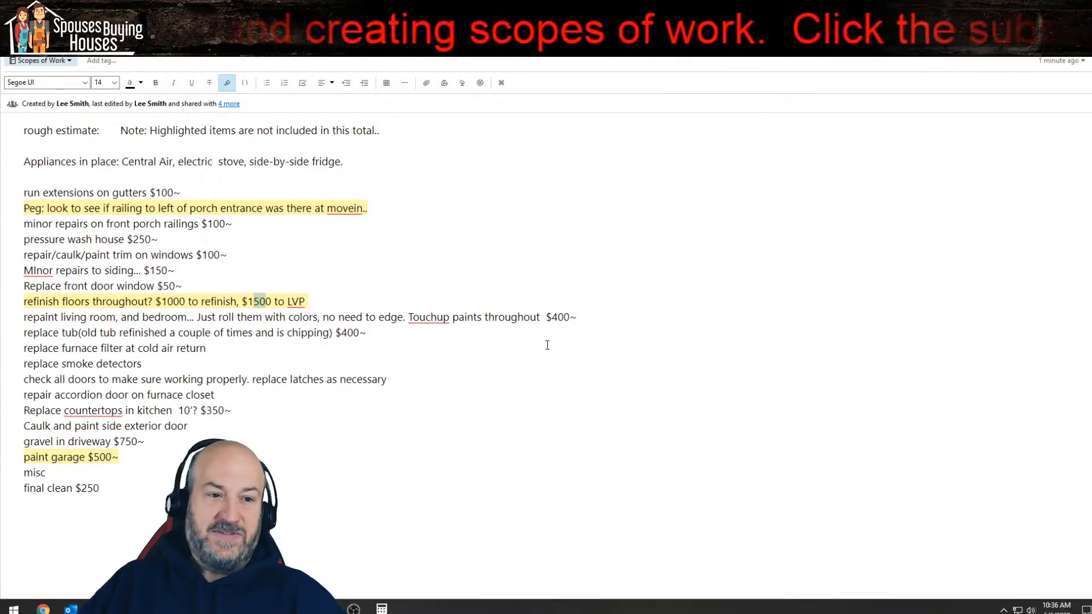
type("5")
Step: Insert "on trim etc" after "Touchup paints throughout" in the living room and bedroom repaint line
key("Down")
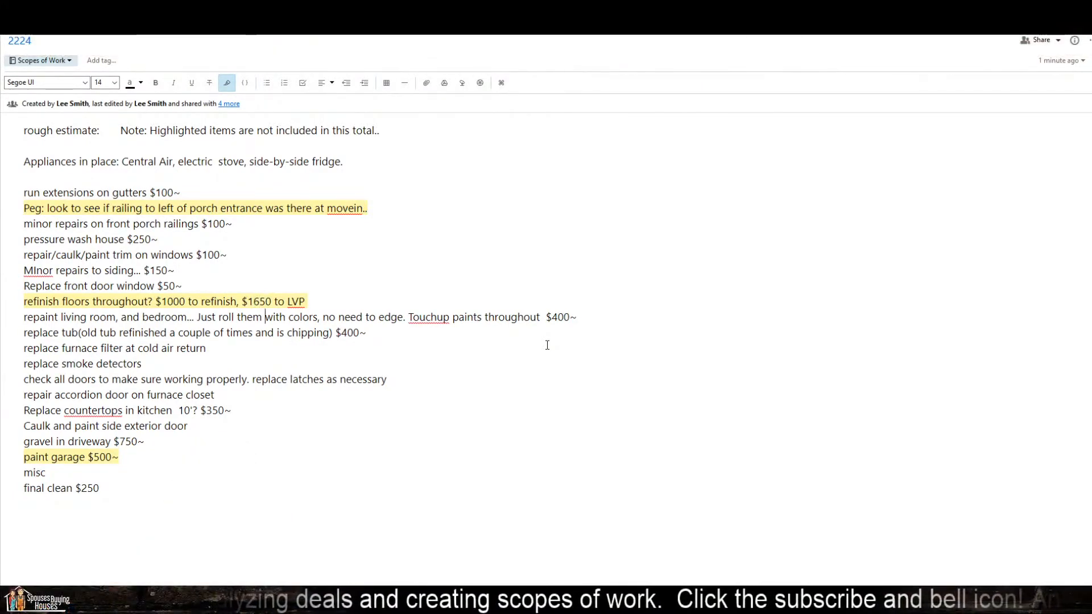
key("Down")
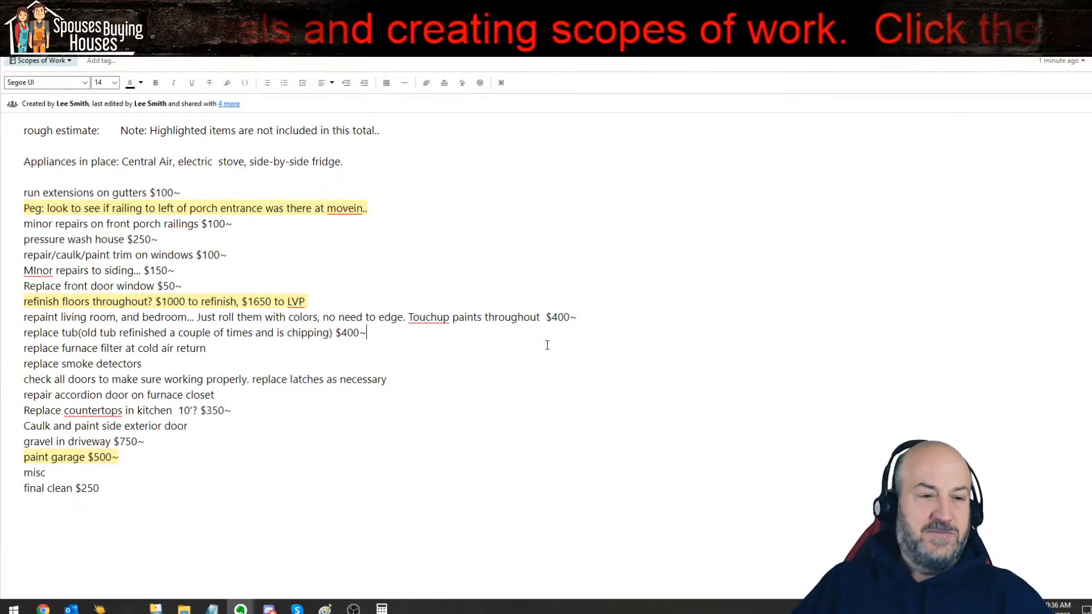
type("on ")
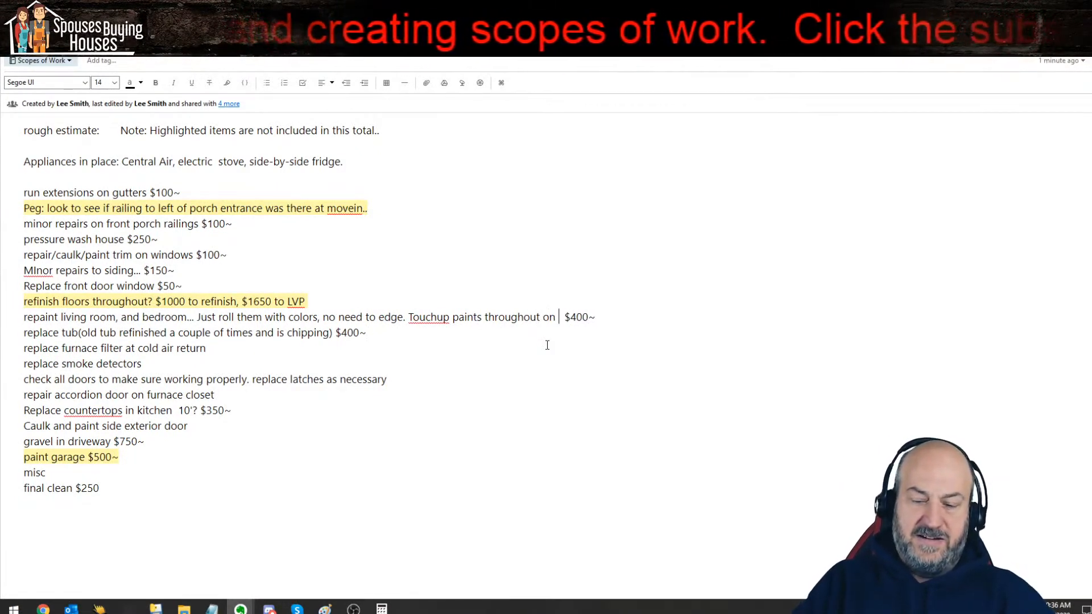
type("trim etc")
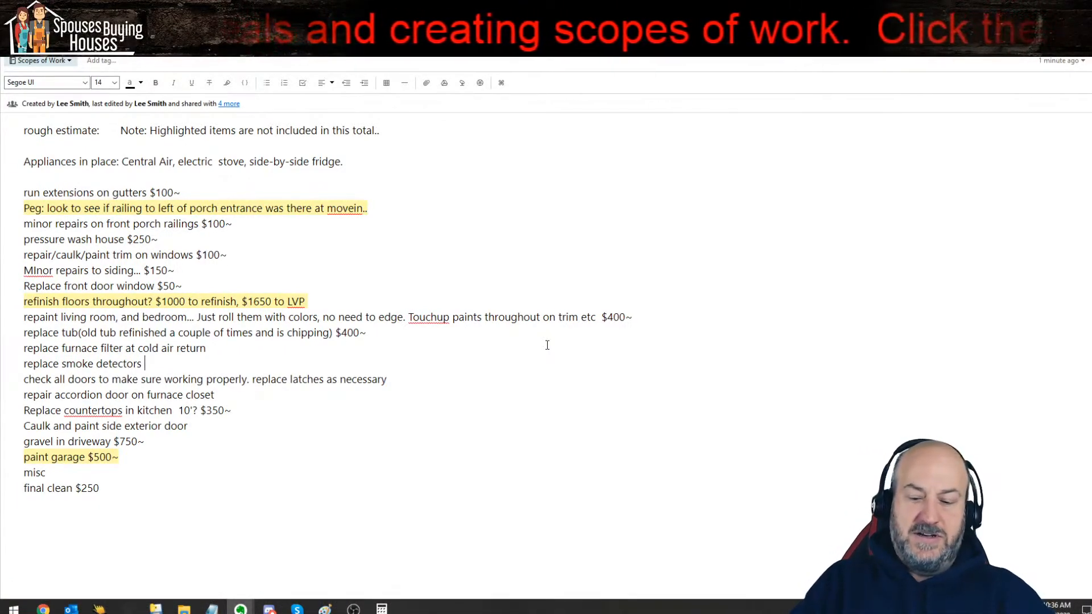
Step: Specify "10 year battery units" at the end of the "replace smoke detectors" line
type("10 year batt")
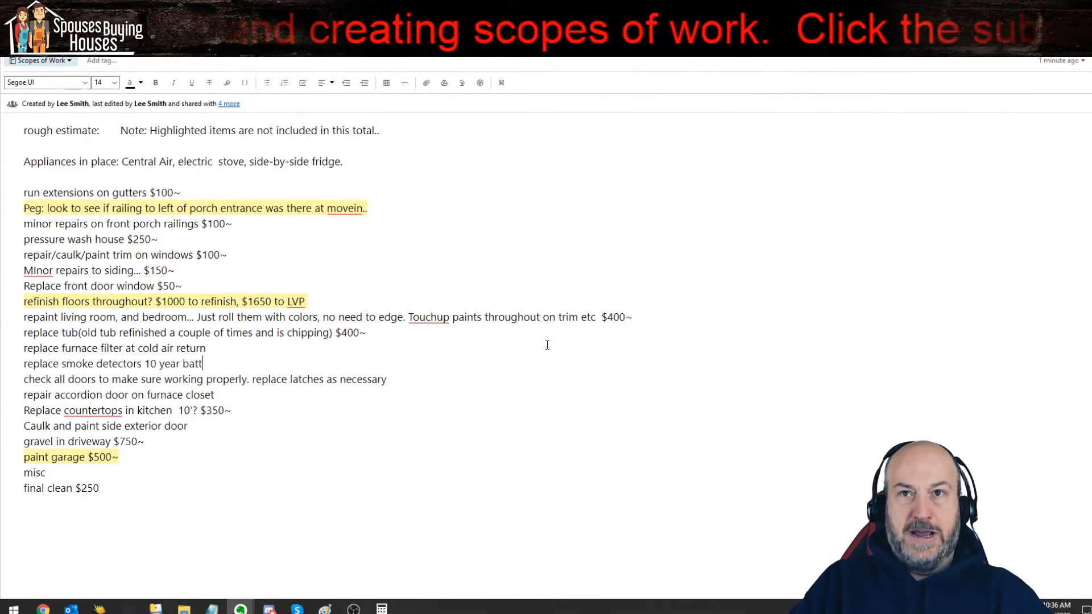
type("eries")
key("Down")
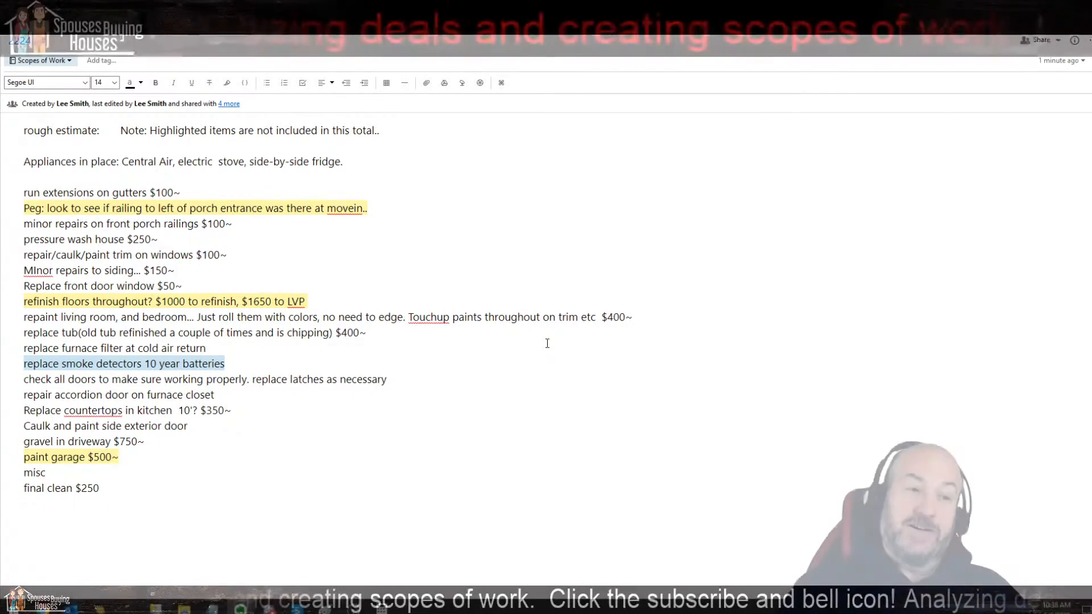
key("Left")
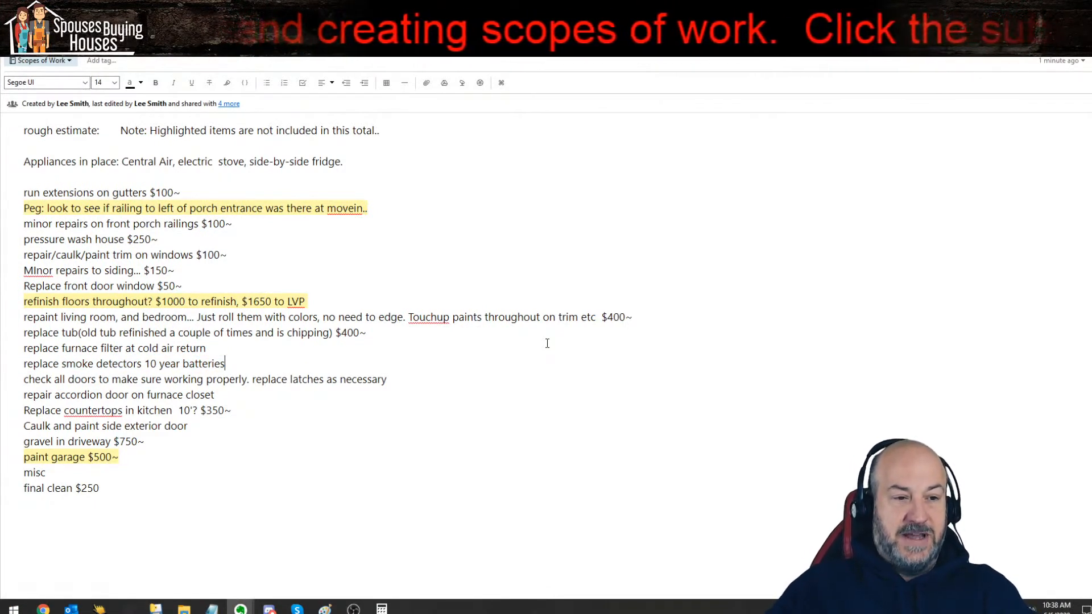
type("y unit")
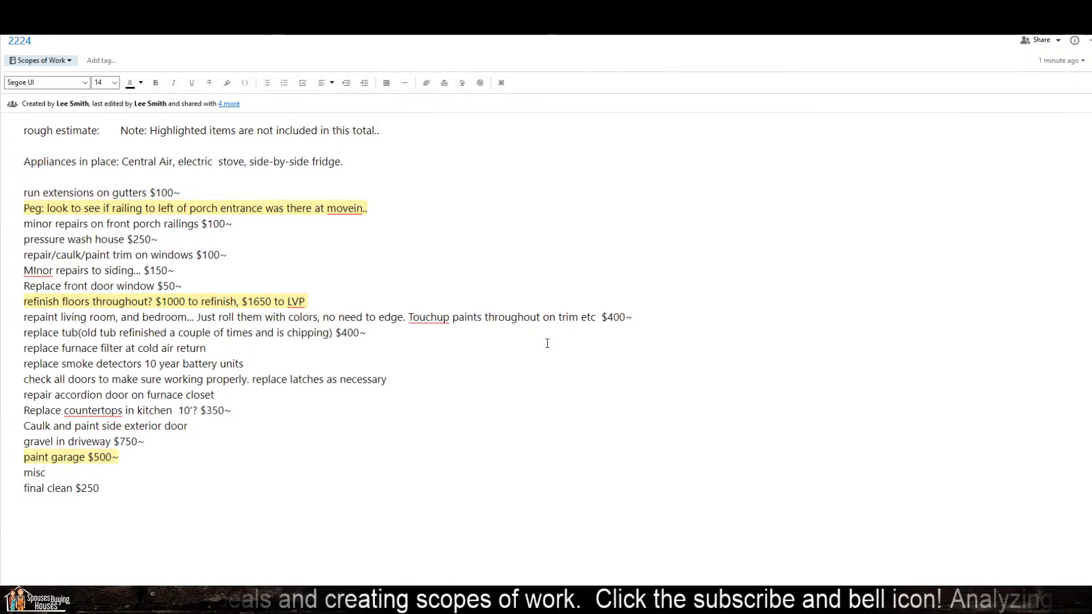
key("End")
key("Left")
key("Left")
key("Left")
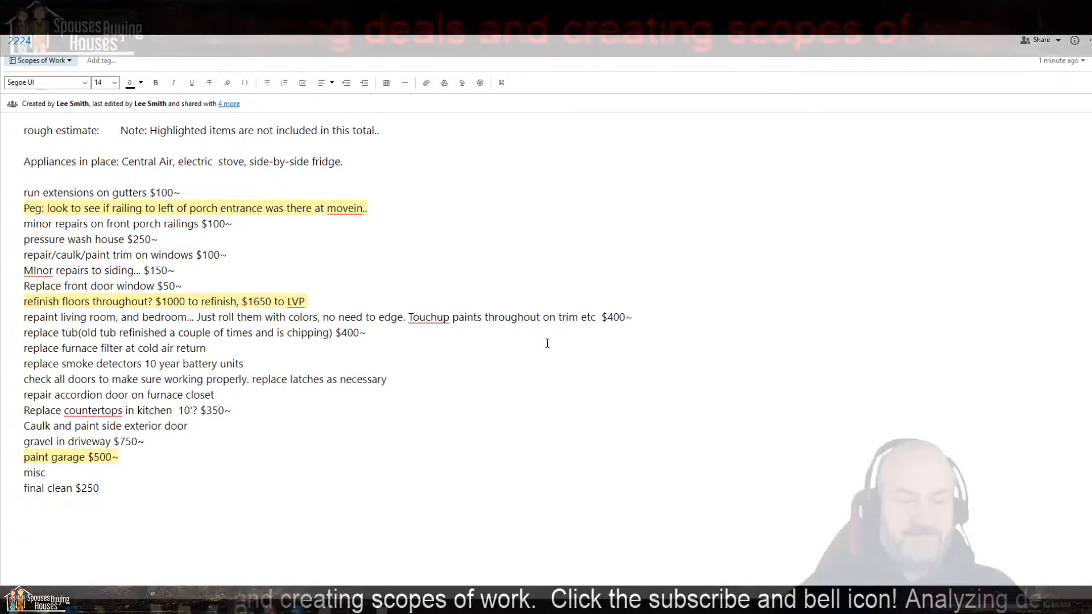
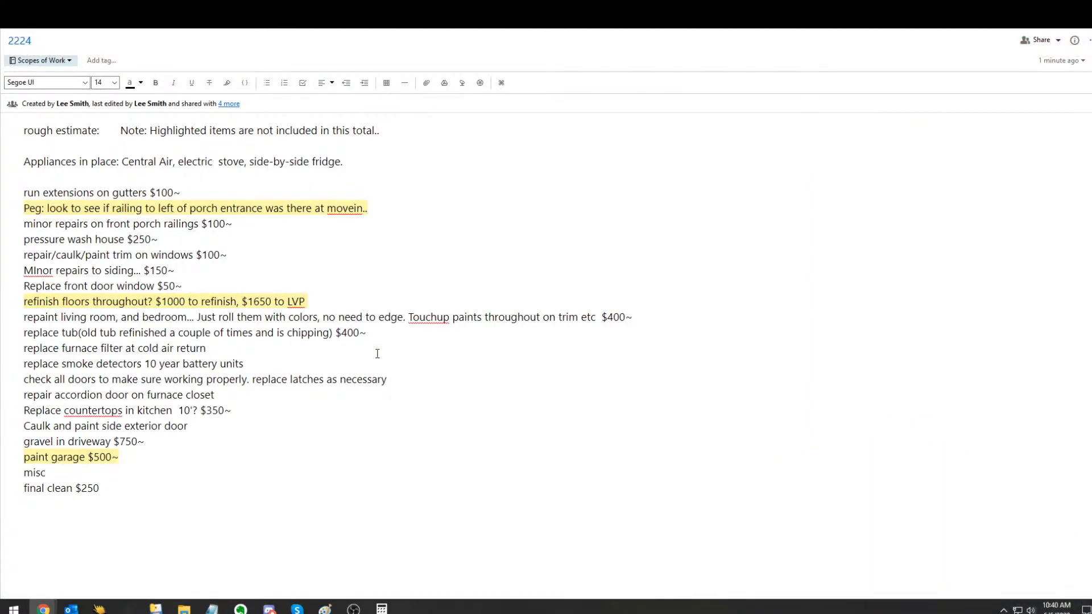
Step: Multiply 35 by 5 in Calculator and return to the kitchen countertops line of the note
left_click(381, 608)
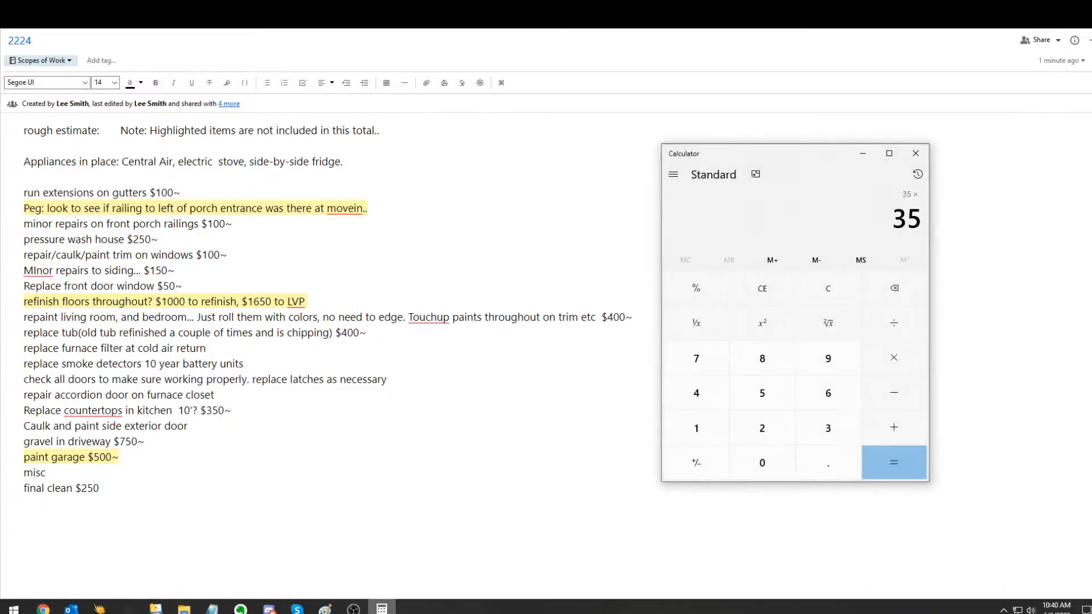
key("5")
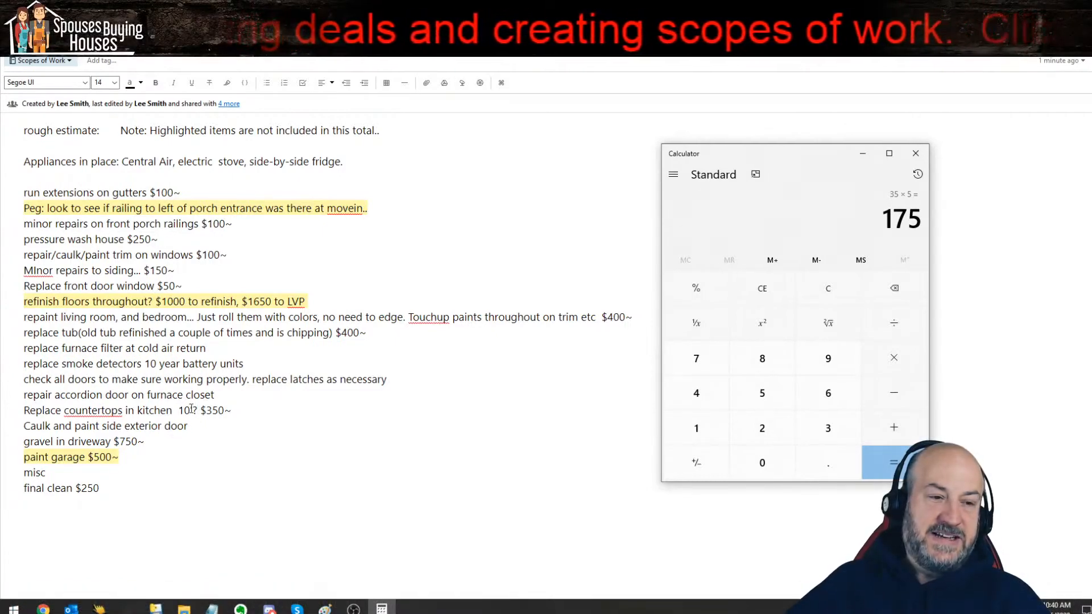
left_click(191, 409)
triple_click(193, 410)
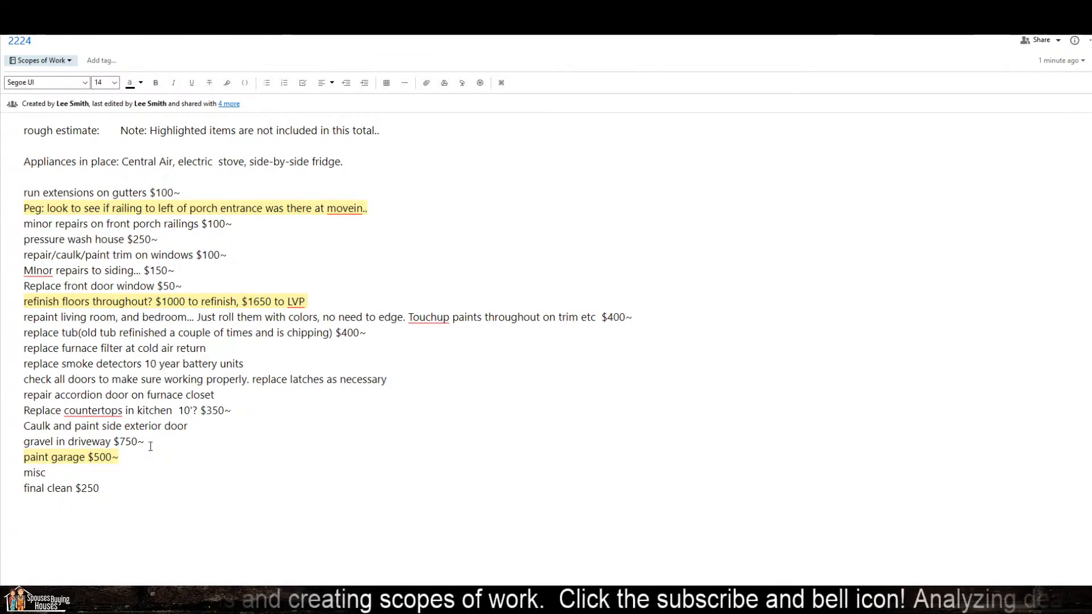
Step: Append "(cracked)" to the "Caulk and paint side exterior door" line
key("BackSpace")
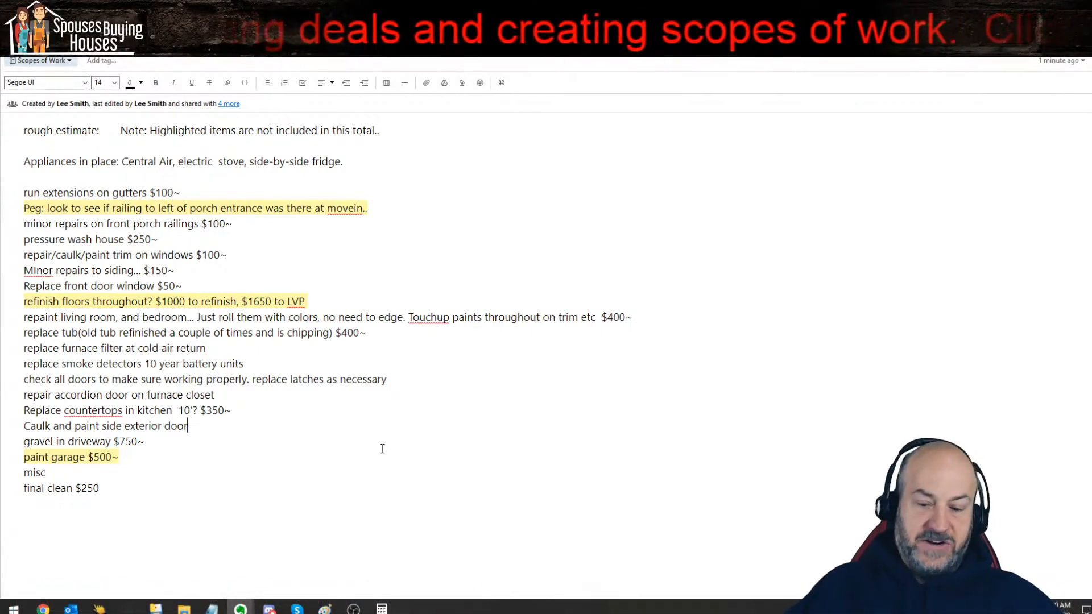
type("(cracked)")
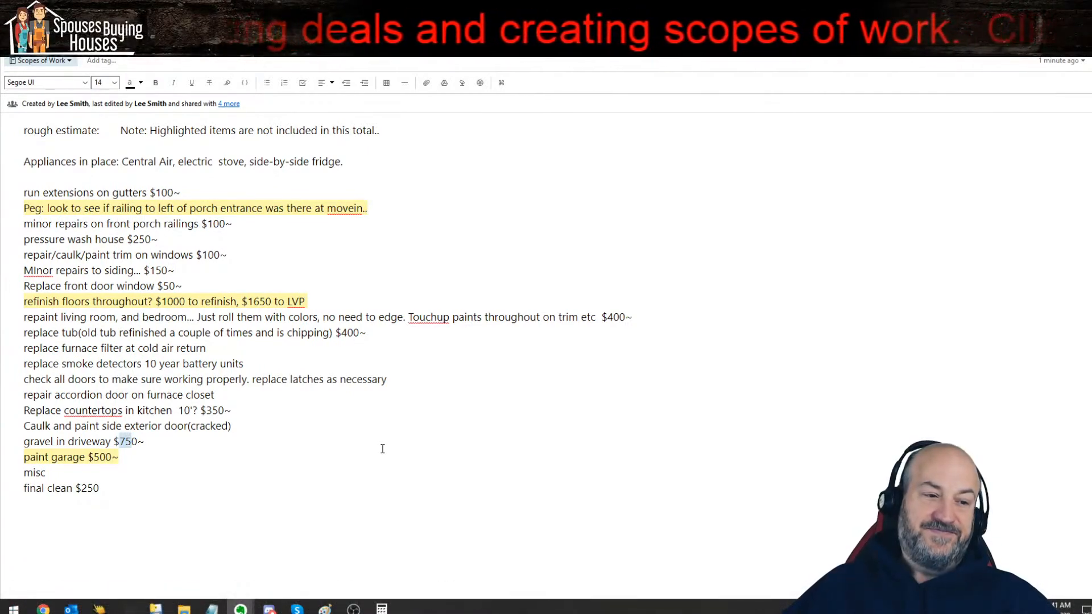
Step: Change the price of the "gravel in driveway" line to $1000~
type("10")
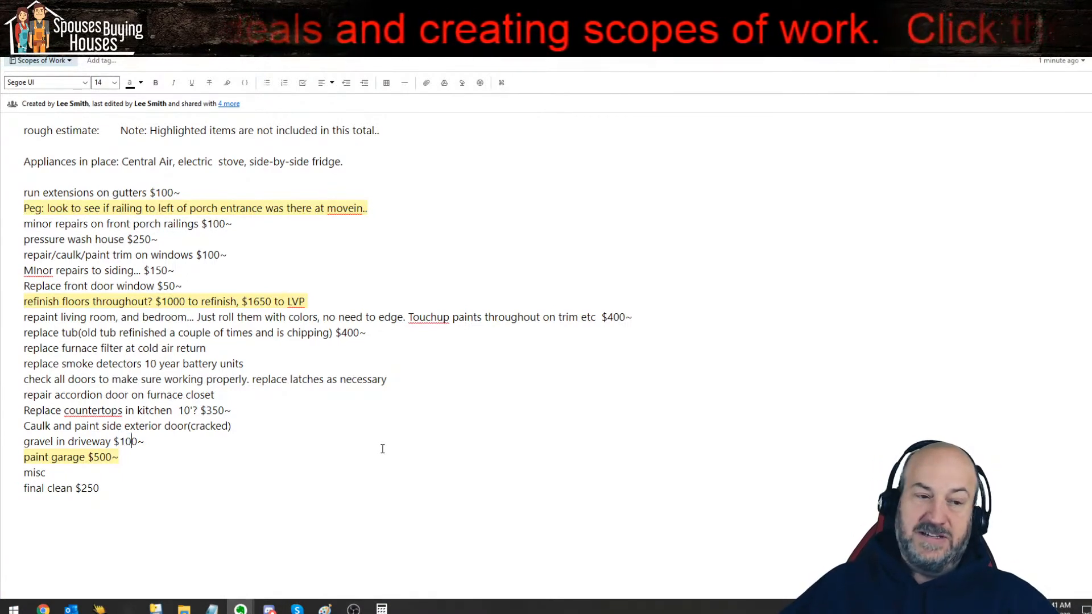
type("00")
key("BackSpace")
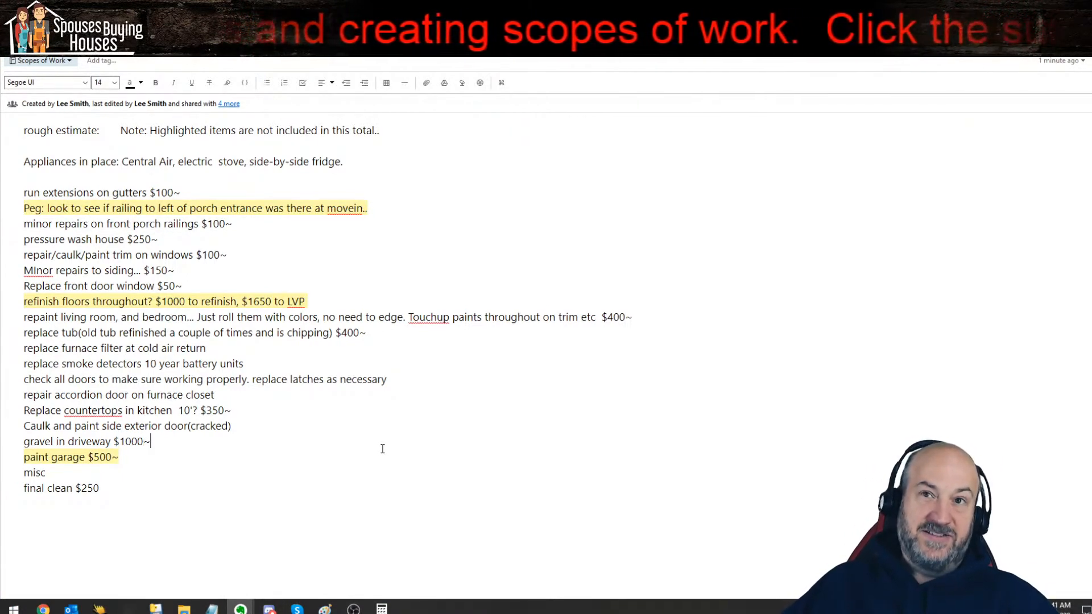
key("Right")
key("Down")
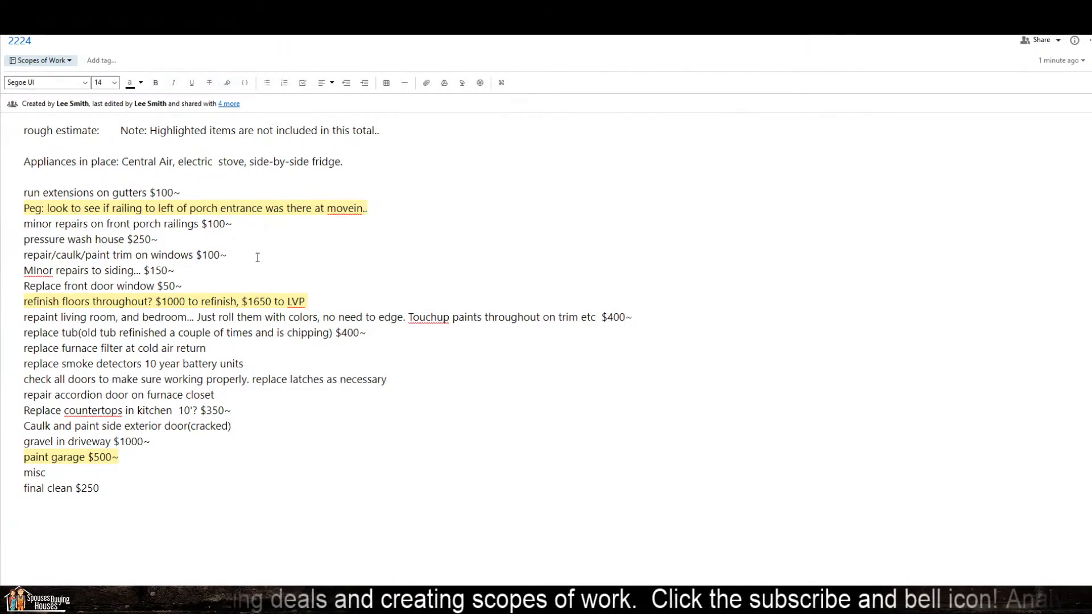
Step: Insert "and garage" after "pressure wash house" and add the price $250~ to the misc line
key("Right")
type("and garage")
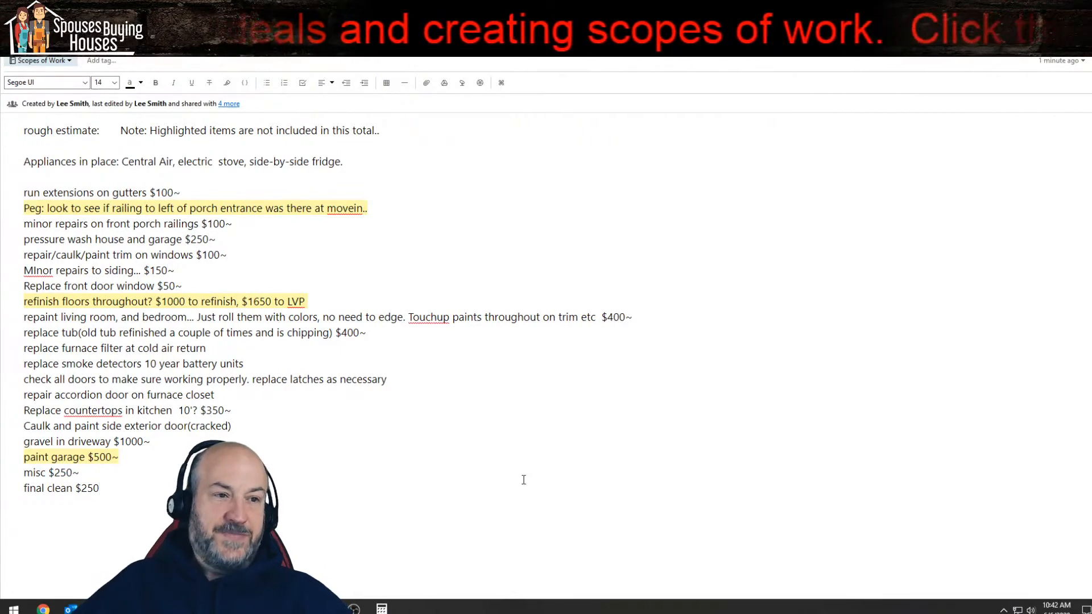
Step: Clear Calculator and add the item prices 100, 100, 250, 100, 150, 50, 400, 400, 350, 1000, 500, 250 and 250
left_click(382, 609)
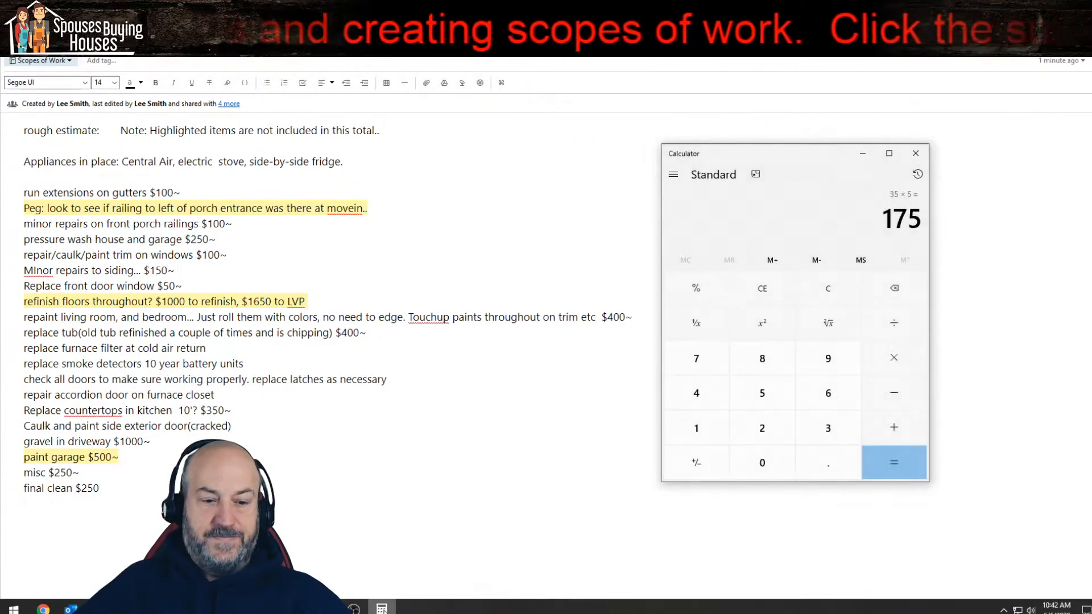
key("Escape")
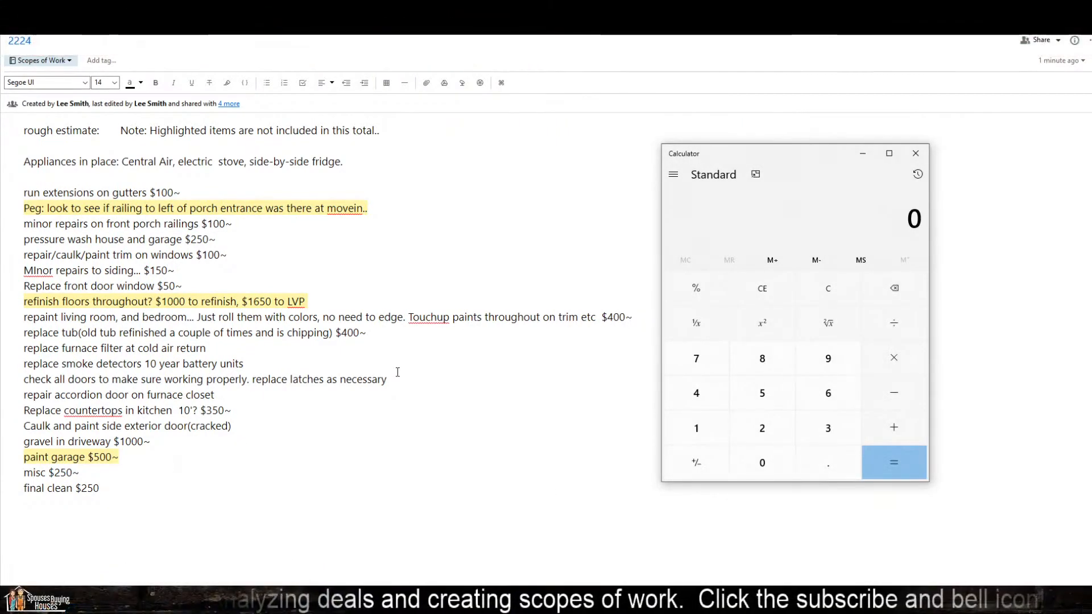
type("100+100+250")
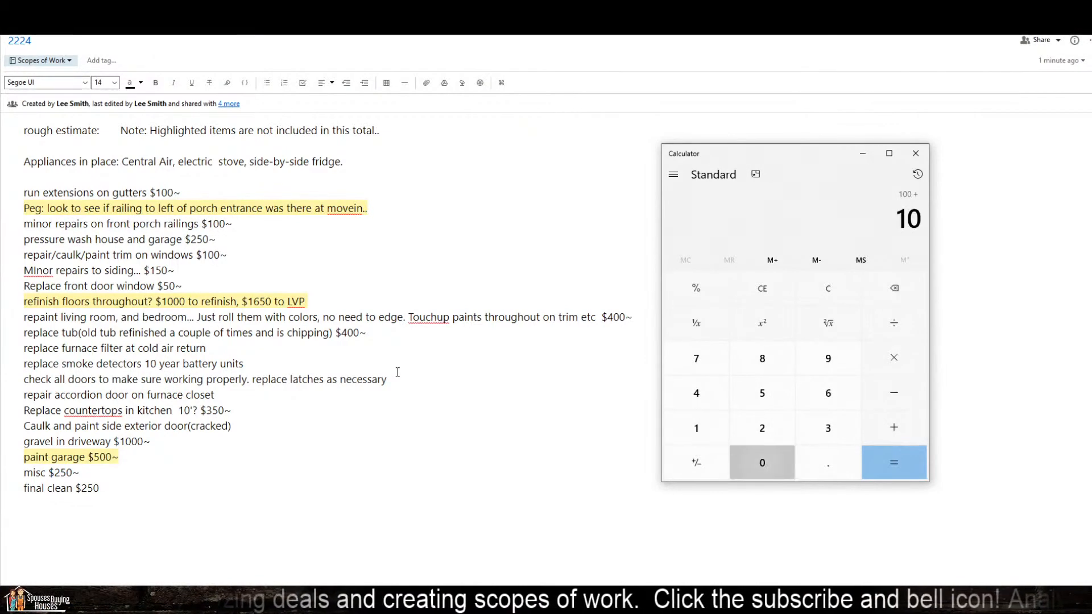
type("+100+150+50")
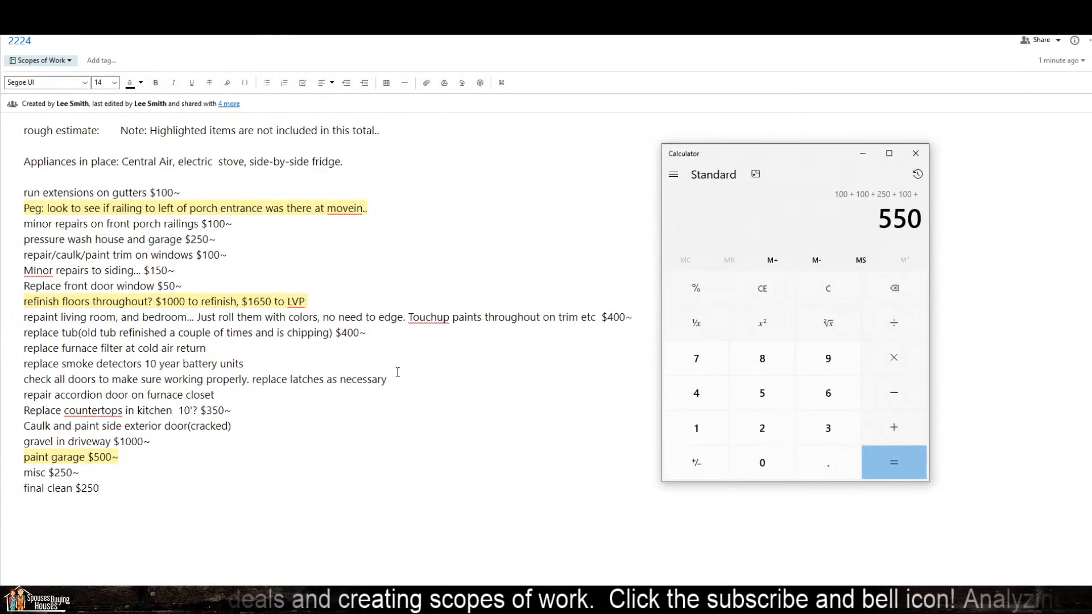
type("+400+")
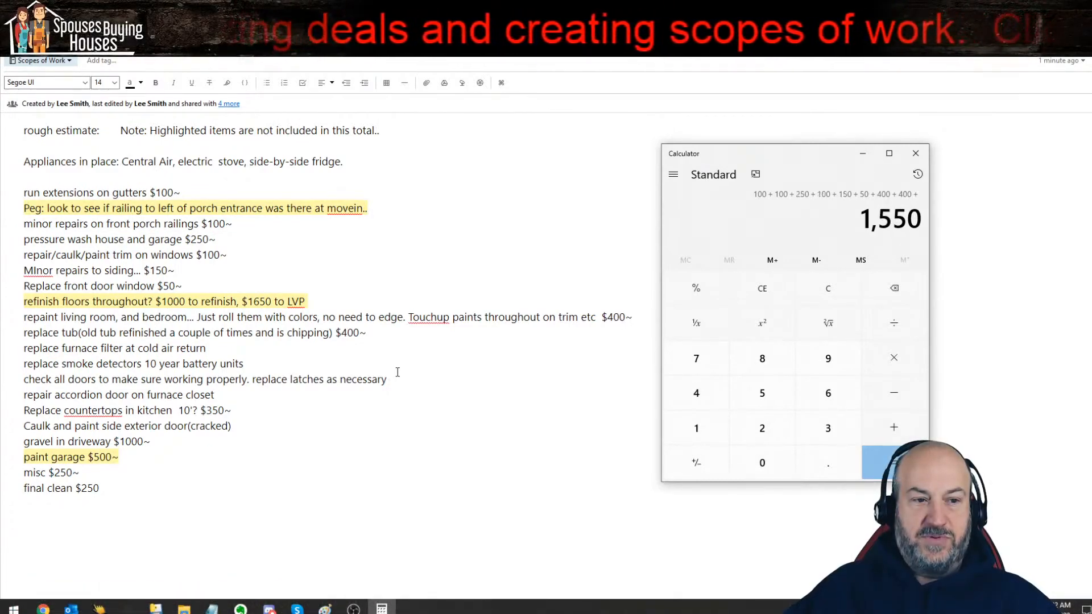
type("350+")
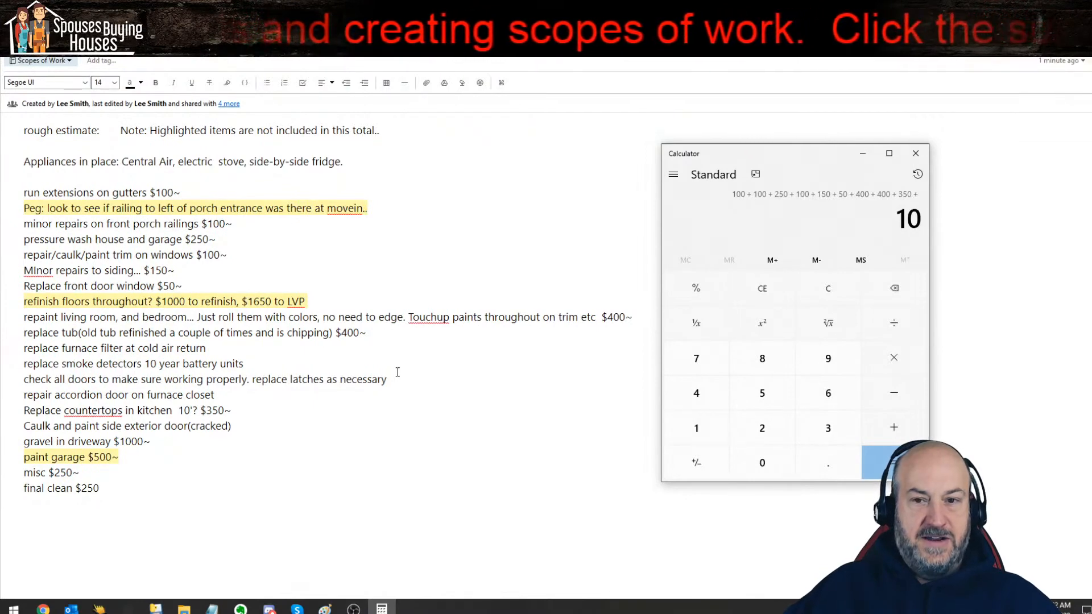
type("50")
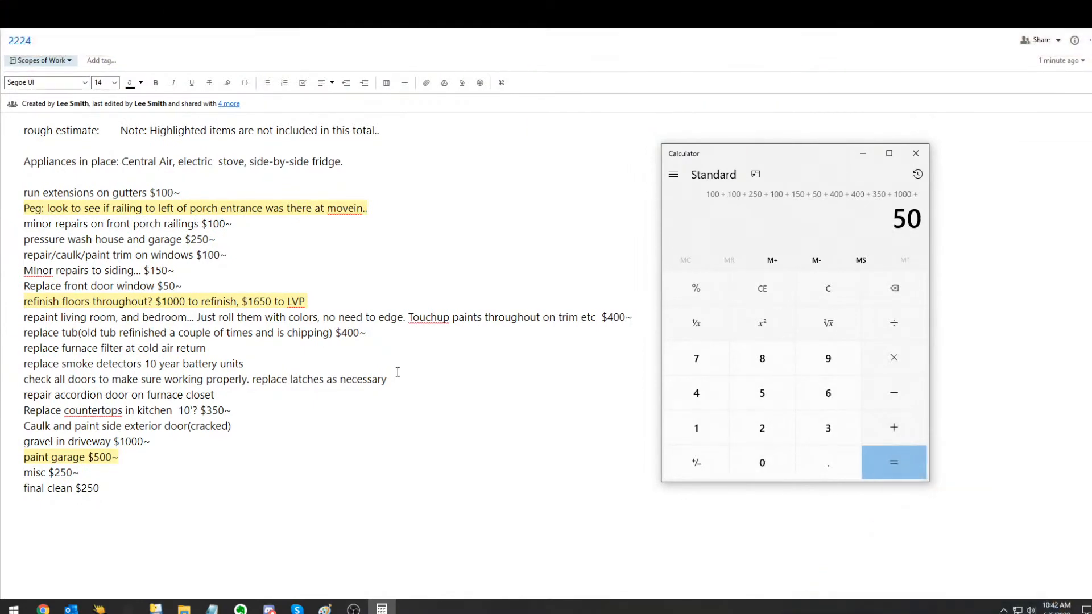
type("250 + 250 =")
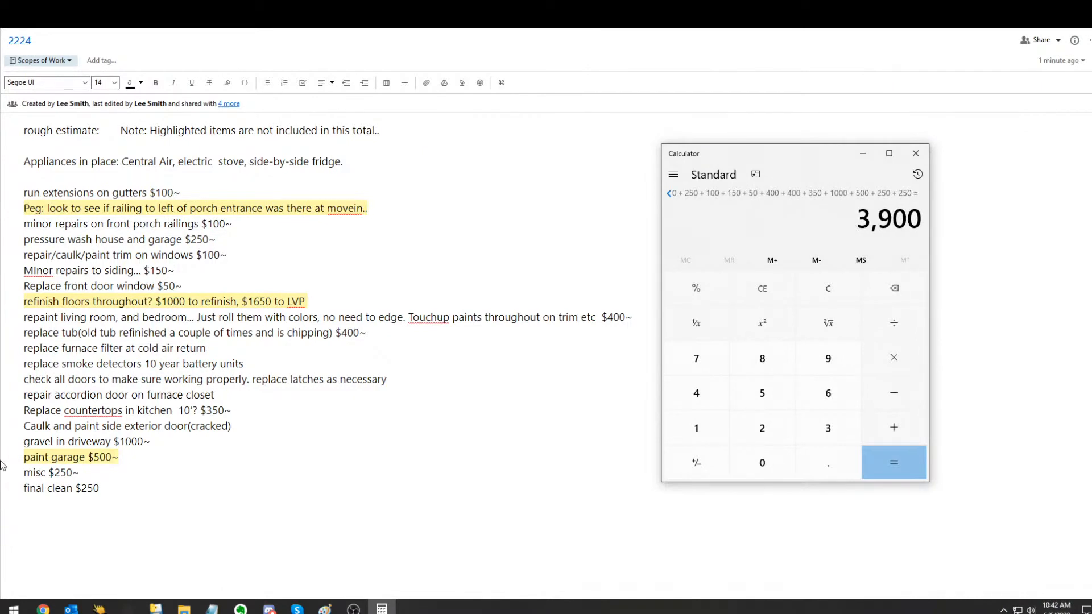
triple_click(147, 298)
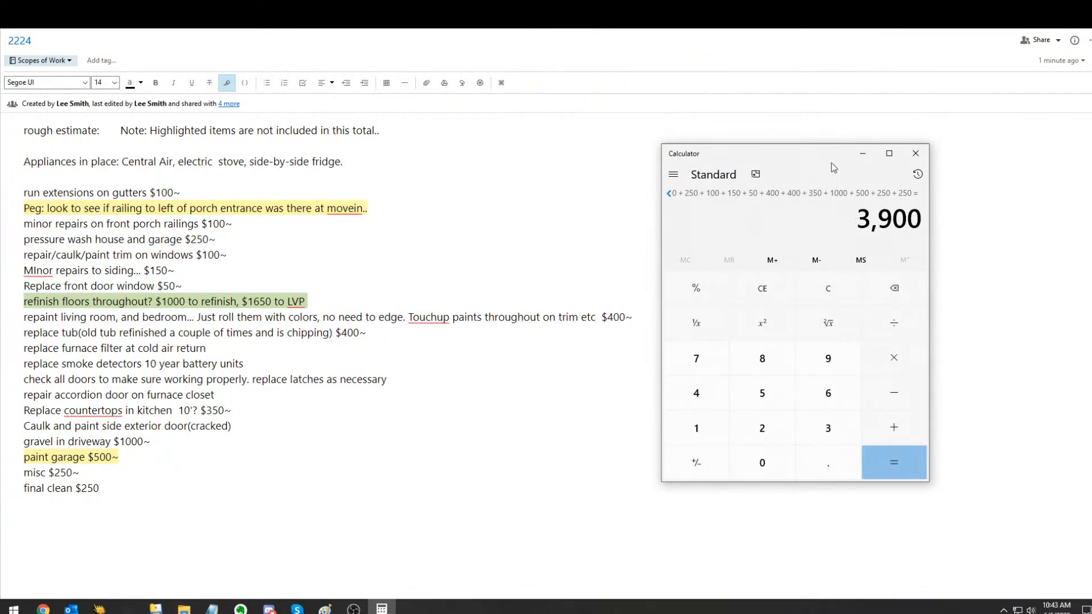
Step: Fill in the rough estimate at the start of the note as "$3900 + 20% manangement fee"
left_click(172, 146)
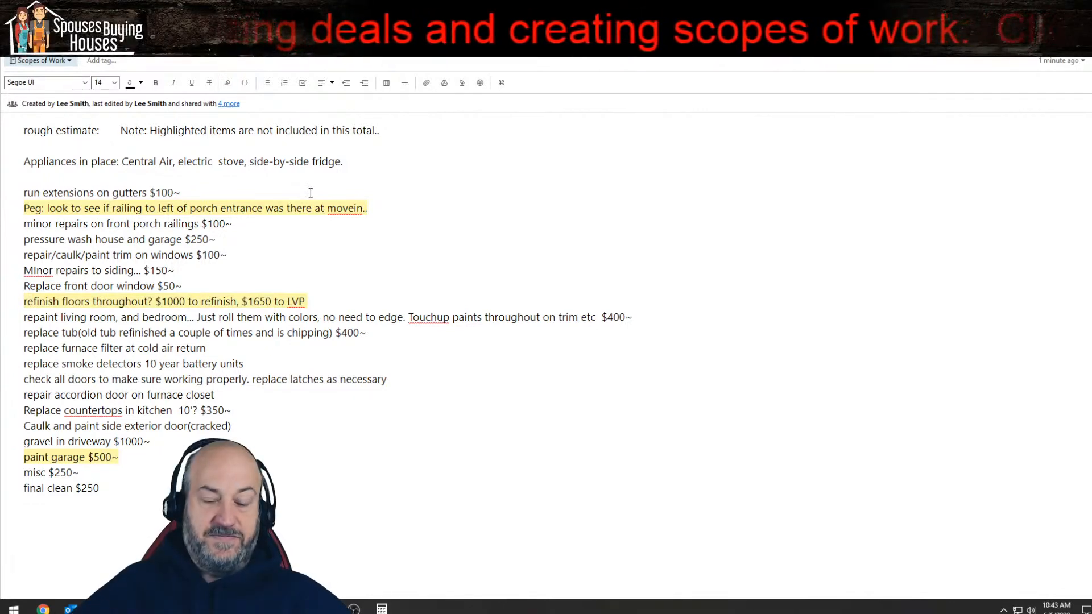
type("$3900")
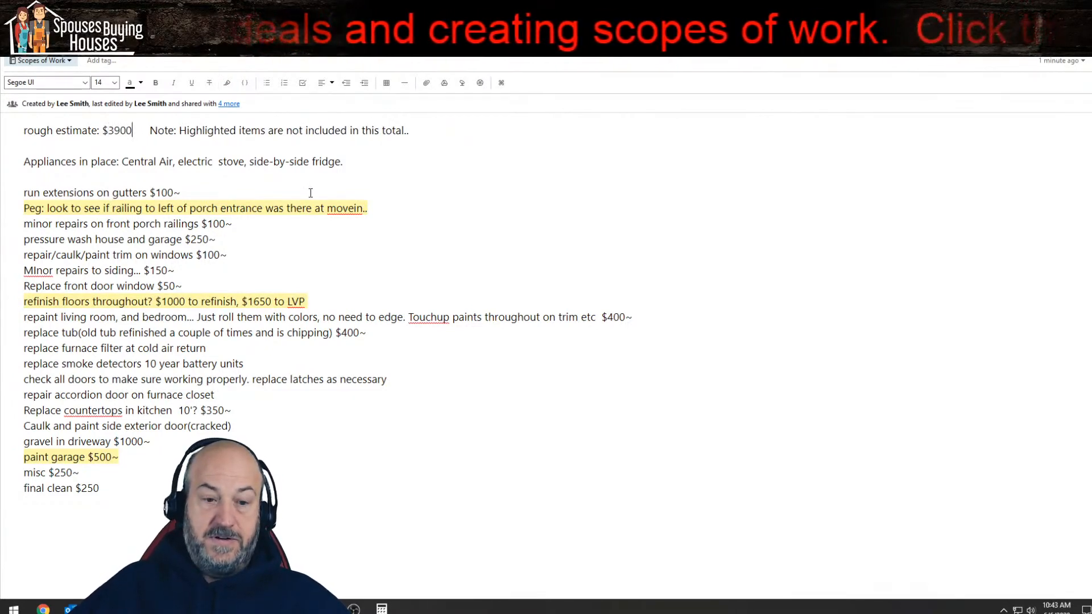
type(" + 20")
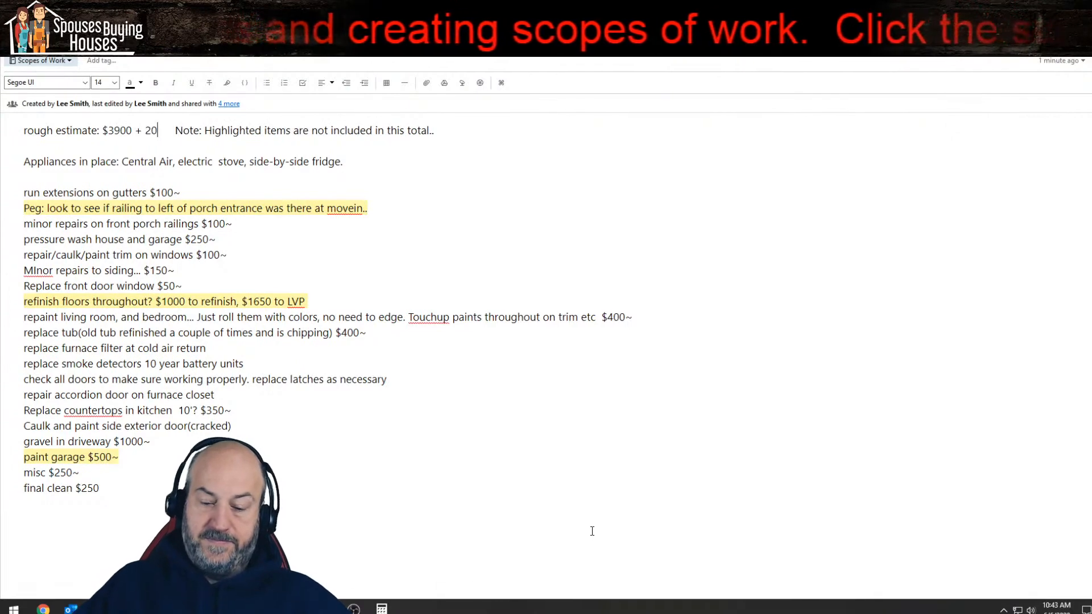
type("% manangement fee")
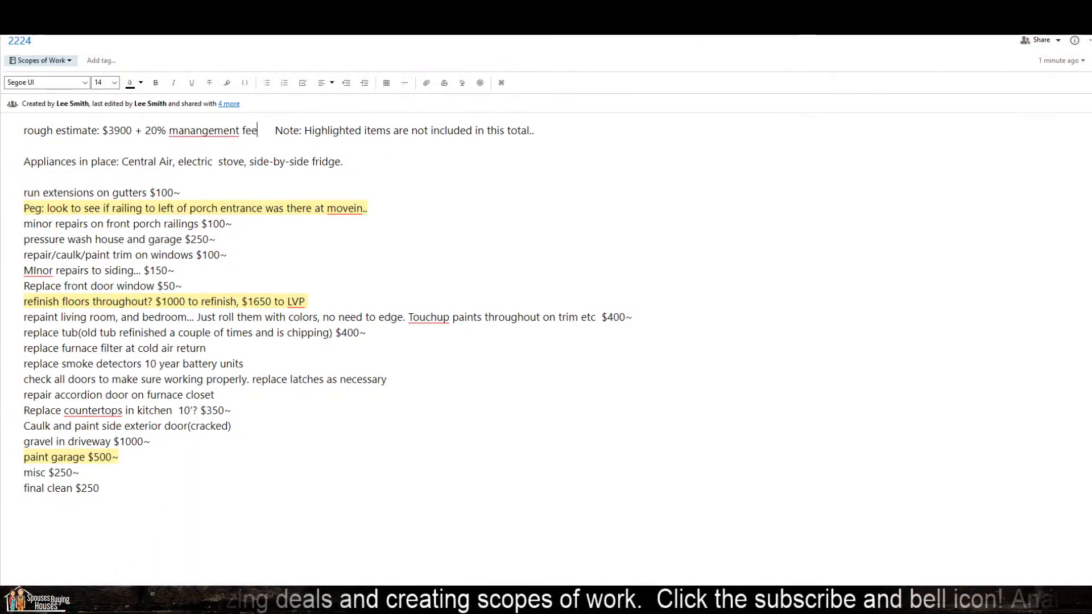
Step: Divide the 3900 estimate total by 12 in Calculator
left_click(394, 602)
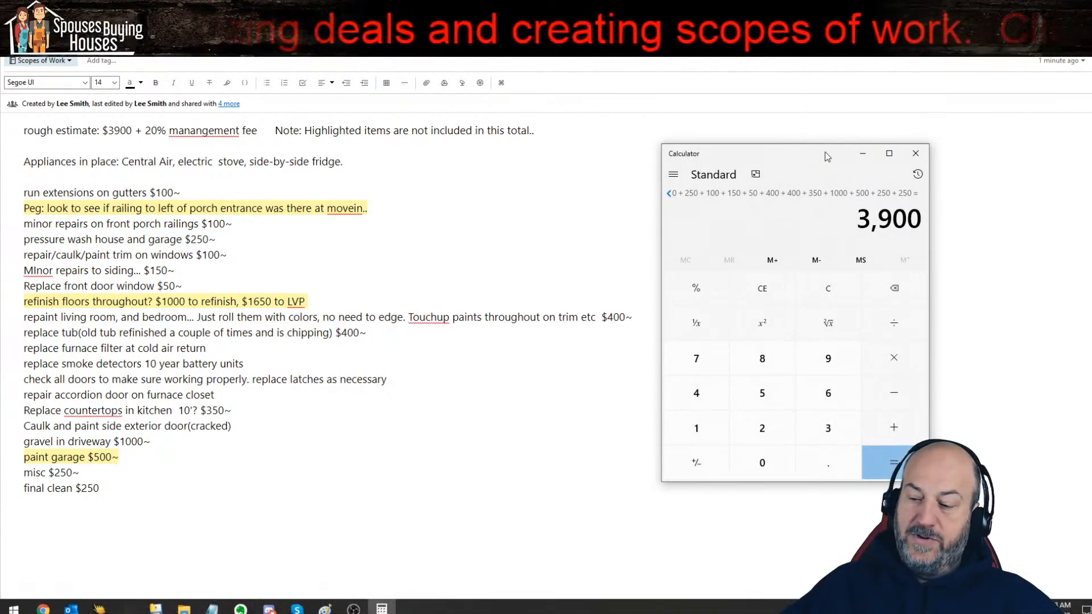
type("/12")
key("Return")
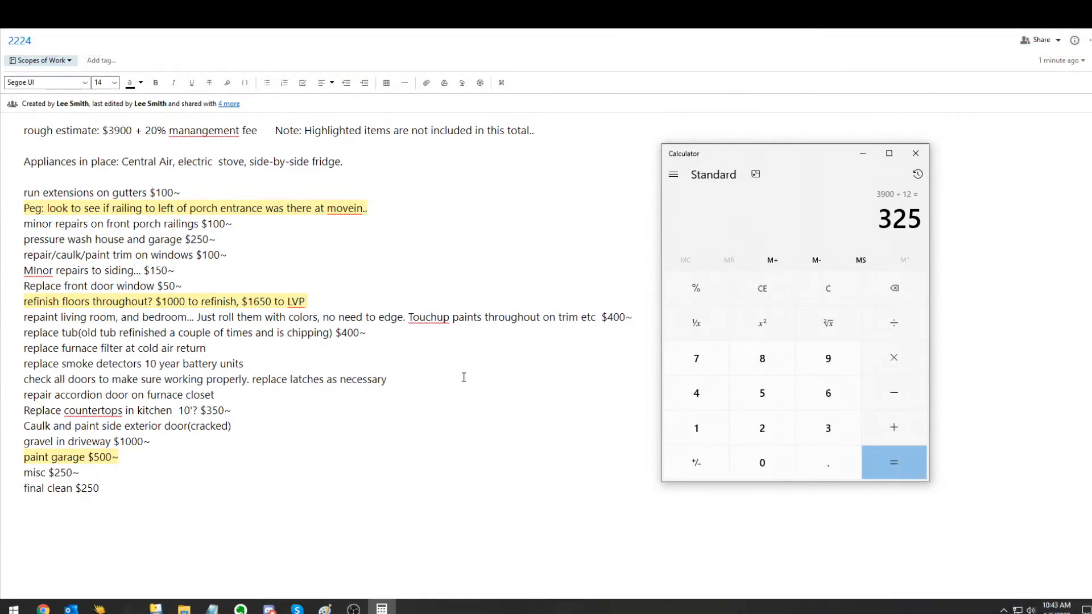
Step: Review the floor refinishing options, pressure washing, porch railing and driveway gravel lines against the rough estimate line
left_click(157, 301)
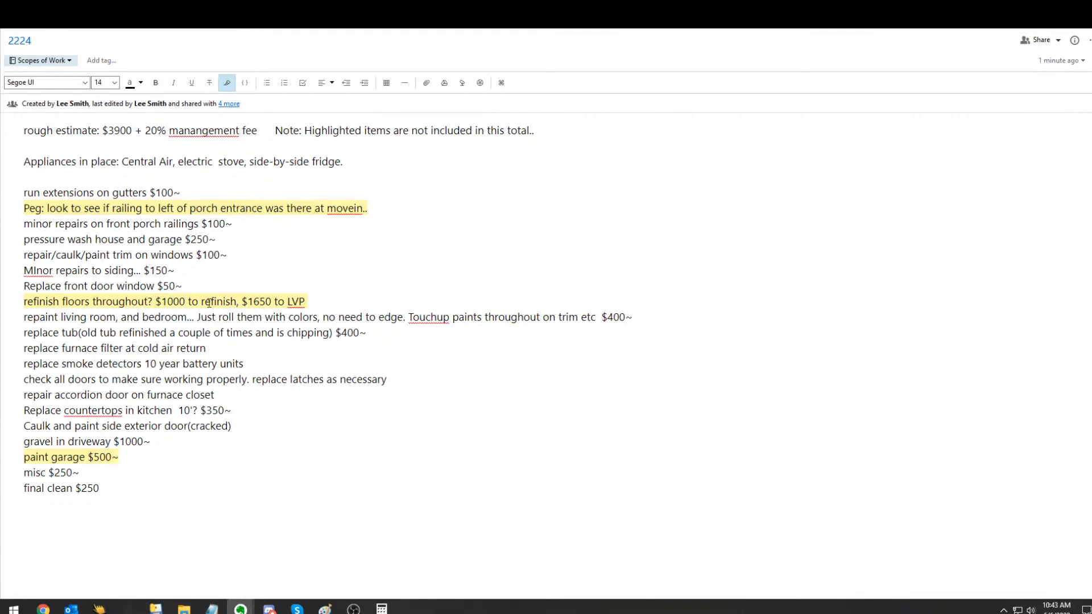
triple_click(167, 300)
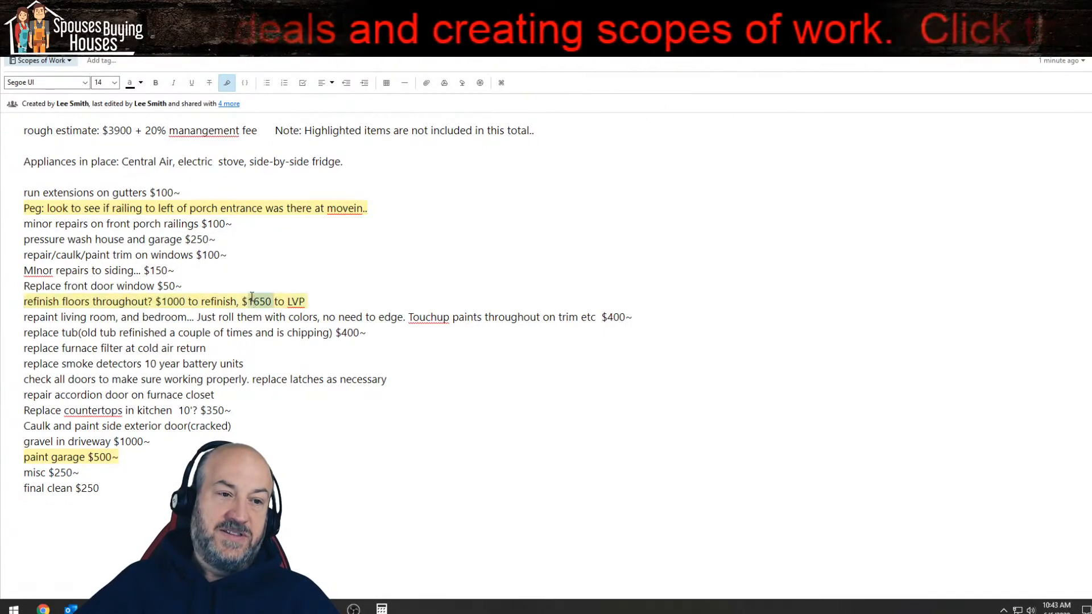
triple_click(257, 236)
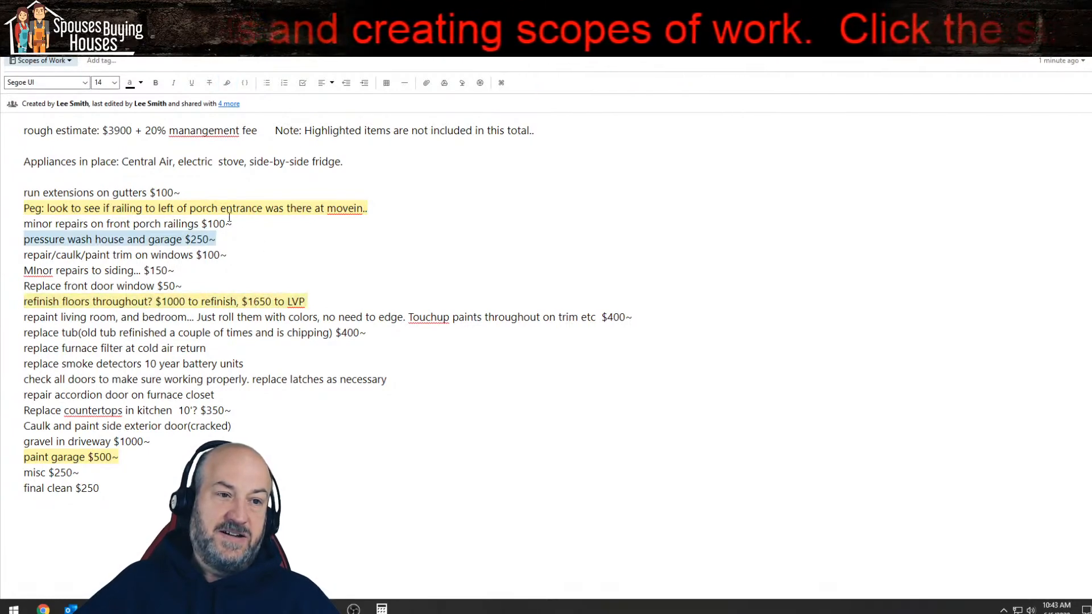
double_click(228, 219)
triple_click(222, 208)
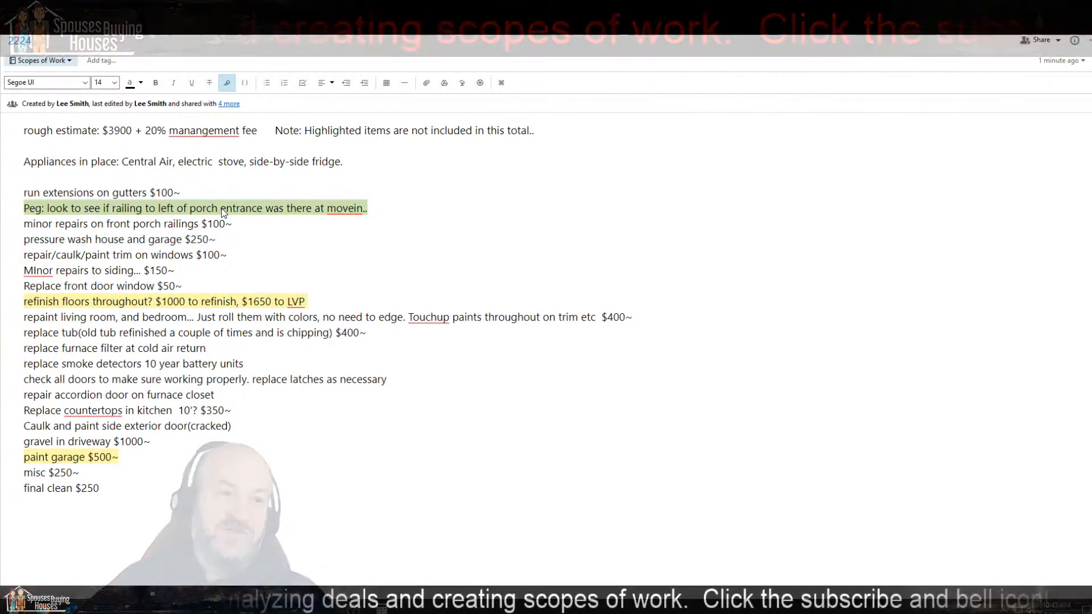
triple_click(99, 443)
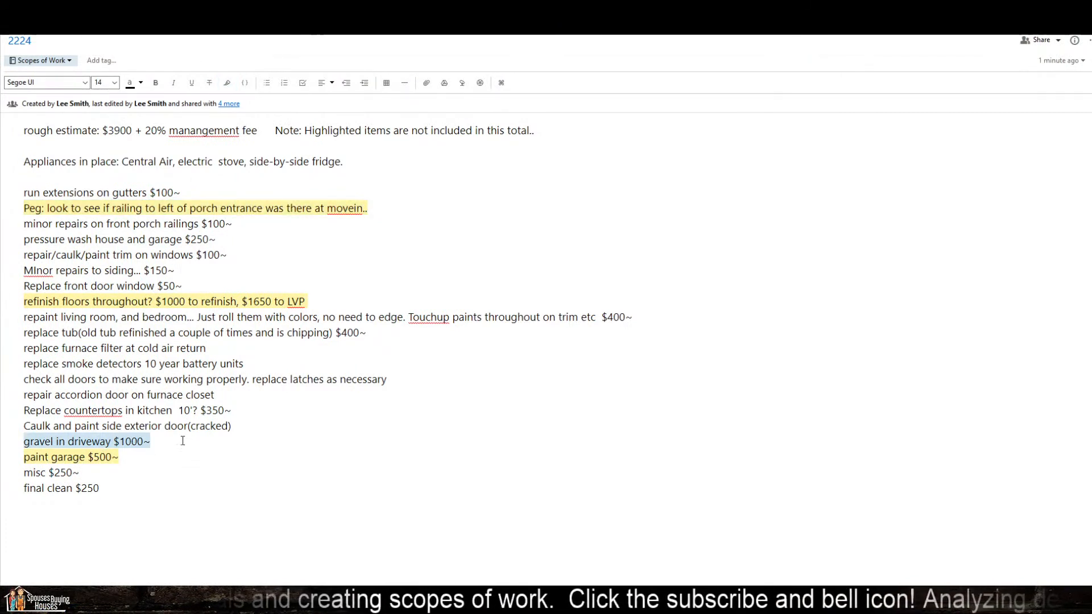
triple_click(220, 301)
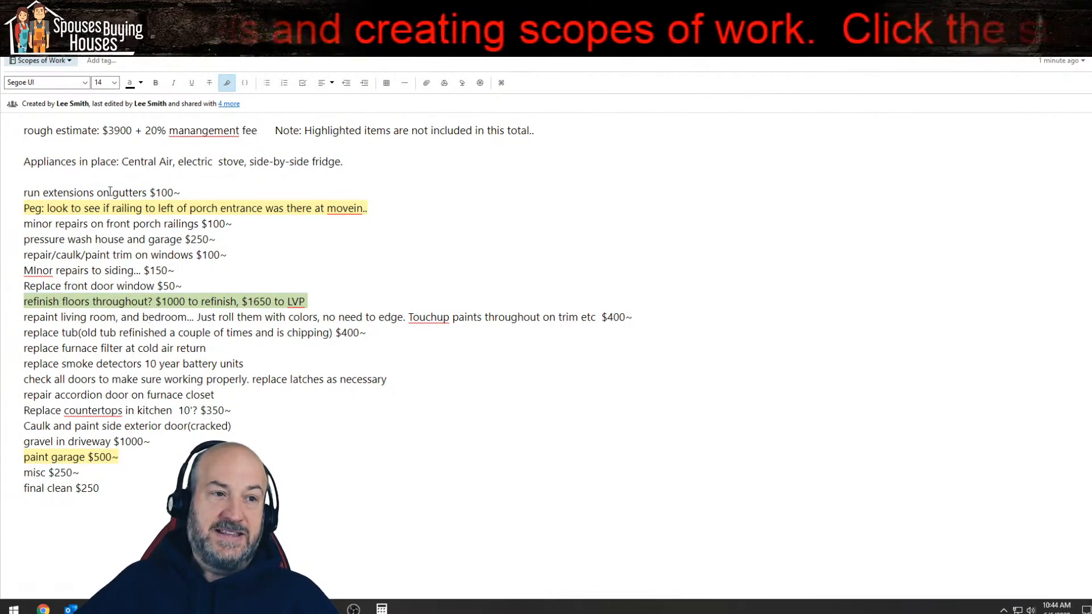
triple_click(111, 132)
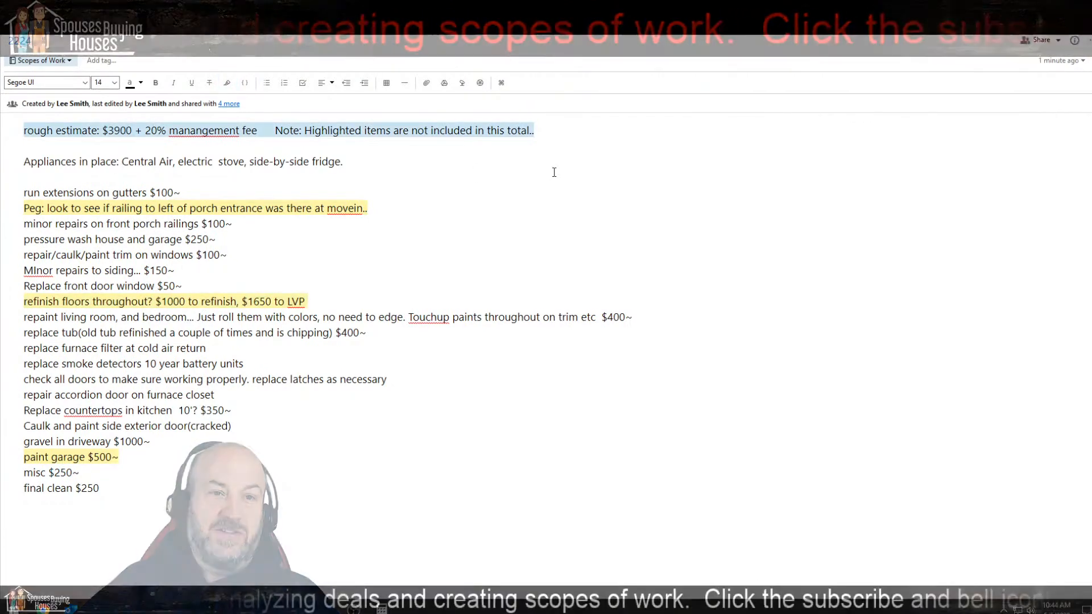